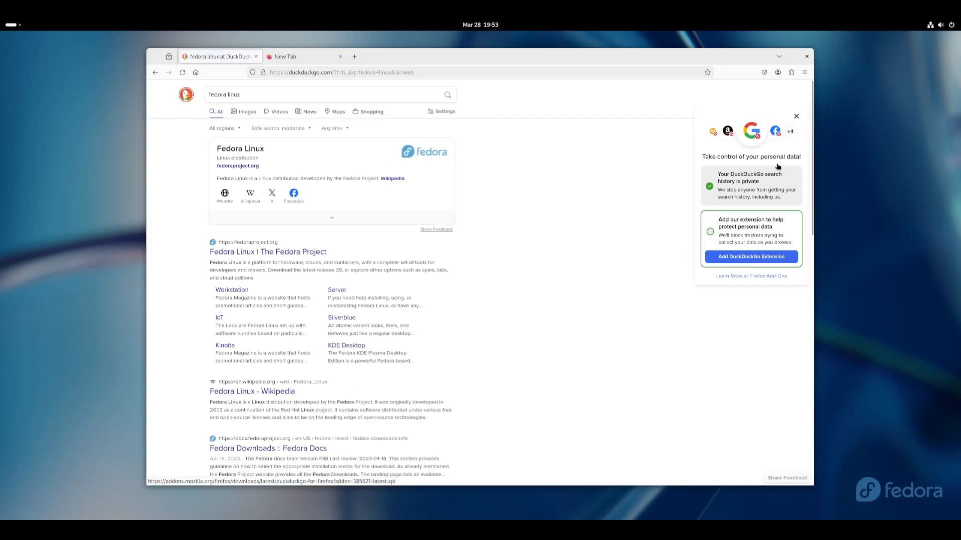
Dismiss the DuckDuckGo extension promotion, and go one page back and forward again to the fedora linux results.
click(796, 116)
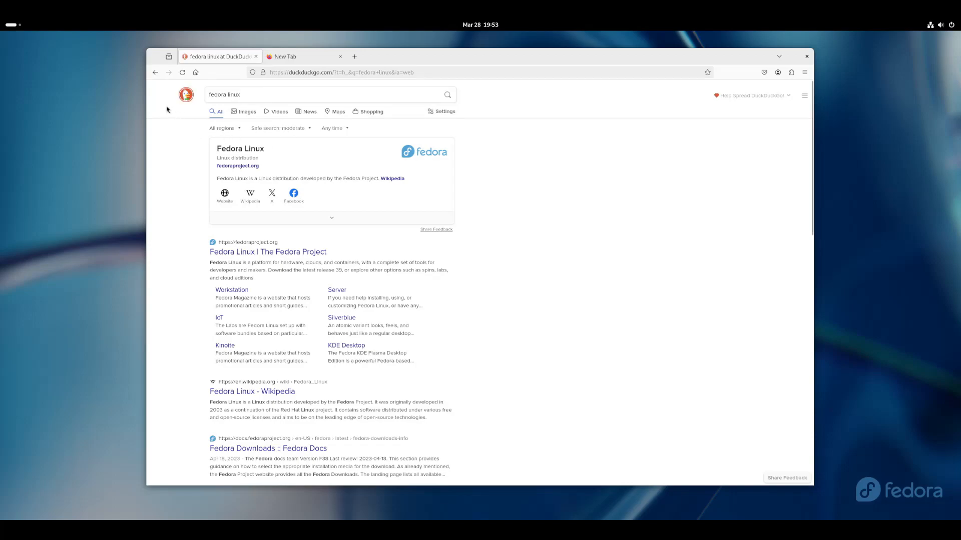
click(156, 73)
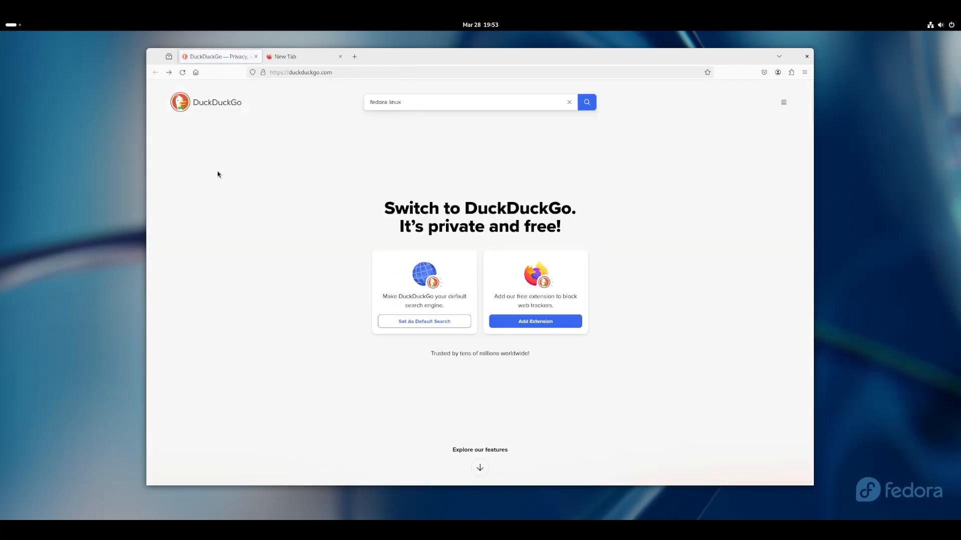
drag(420, 100, 363, 102)
click(430, 103)
click(169, 72)
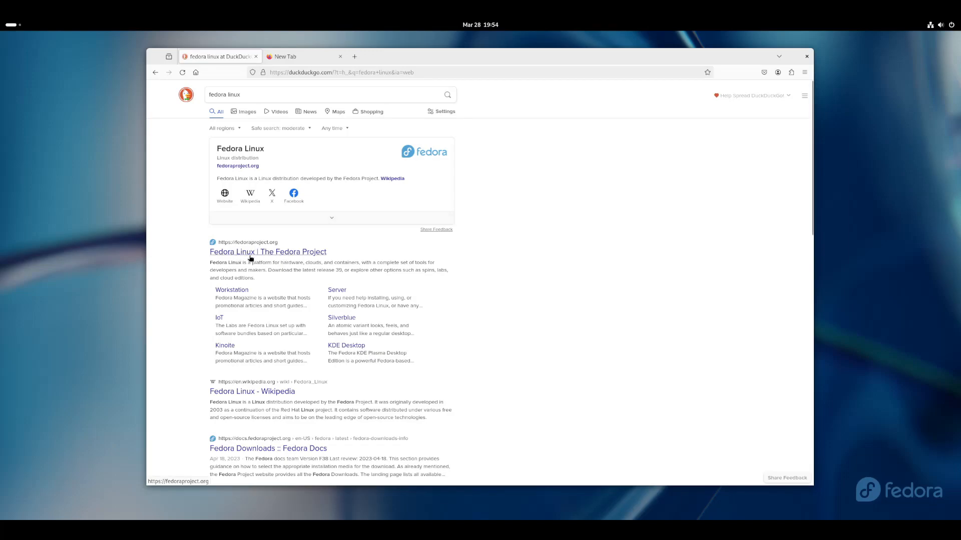
Open the Fedora Linux Wikipedia article from the search results, view its introduction and return to the results page.
scroll(255, 350, down, 3)
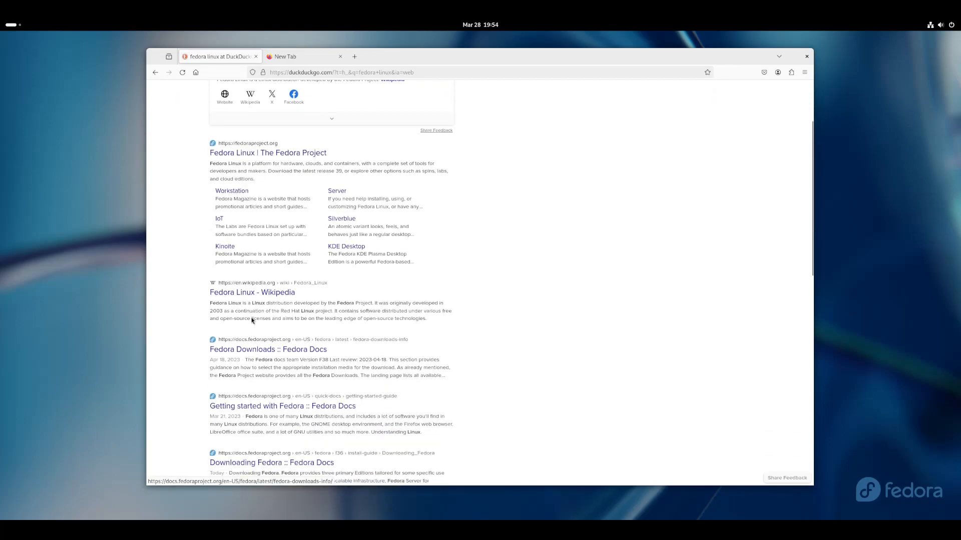
click(249, 294)
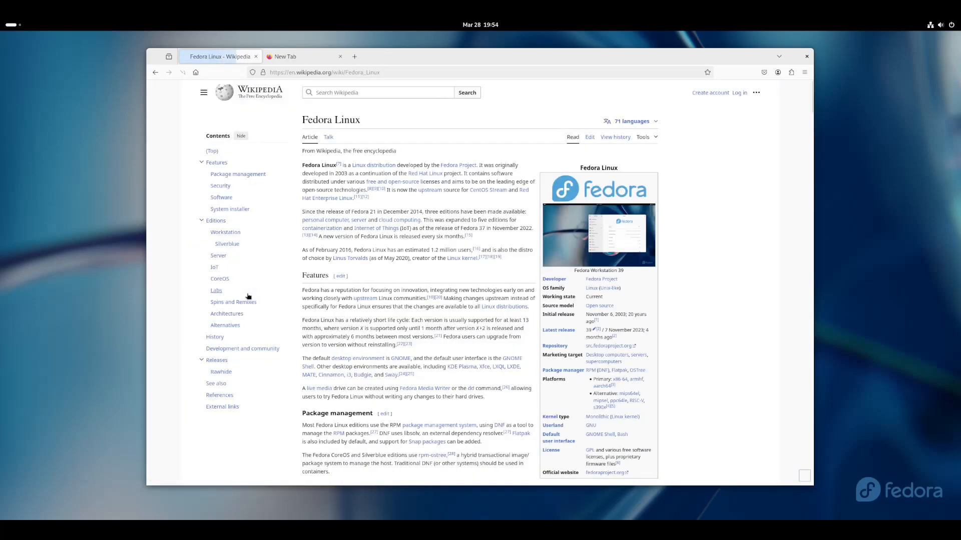
drag(426, 197, 438, 239)
click(438, 239)
scroll(438, 239, down, 2)
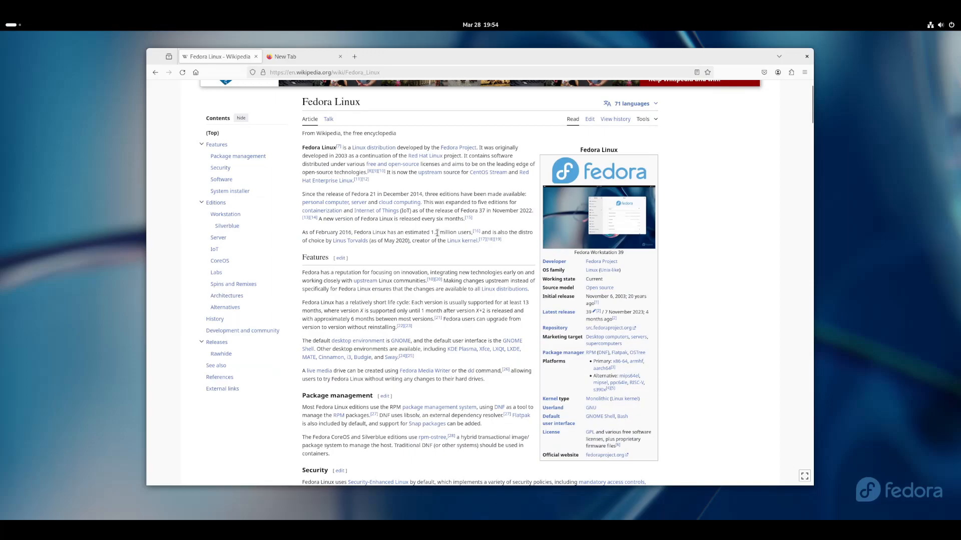
scroll(437, 233, up, 2)
click(155, 75)
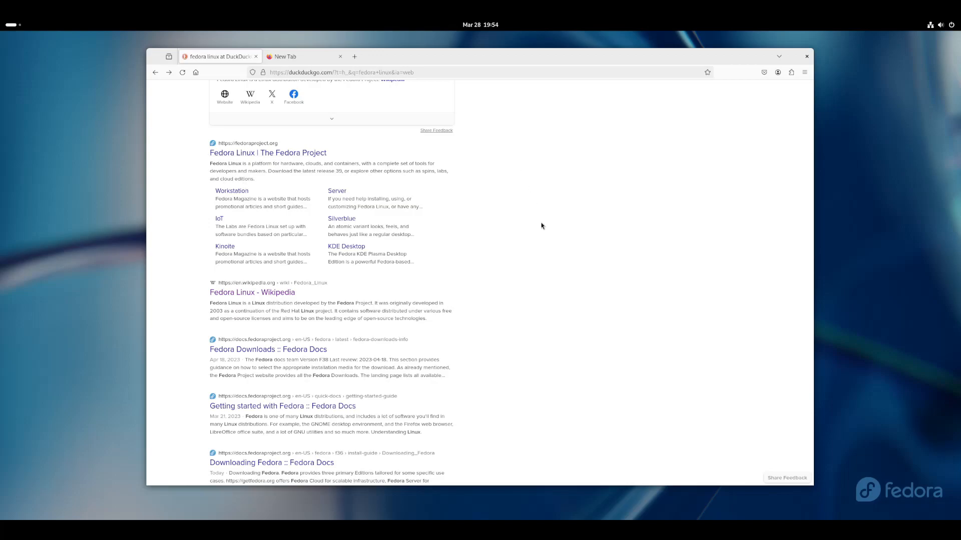
Look through the fedora linux search results and reload the page.
scroll(537, 239, up, 3)
scroll(530, 249, down, 3)
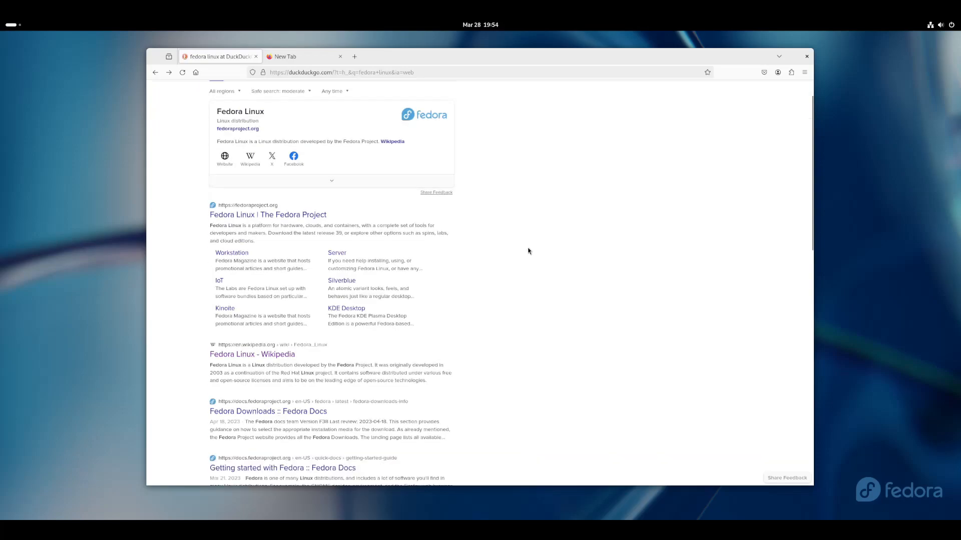
scroll(522, 293, down, 1)
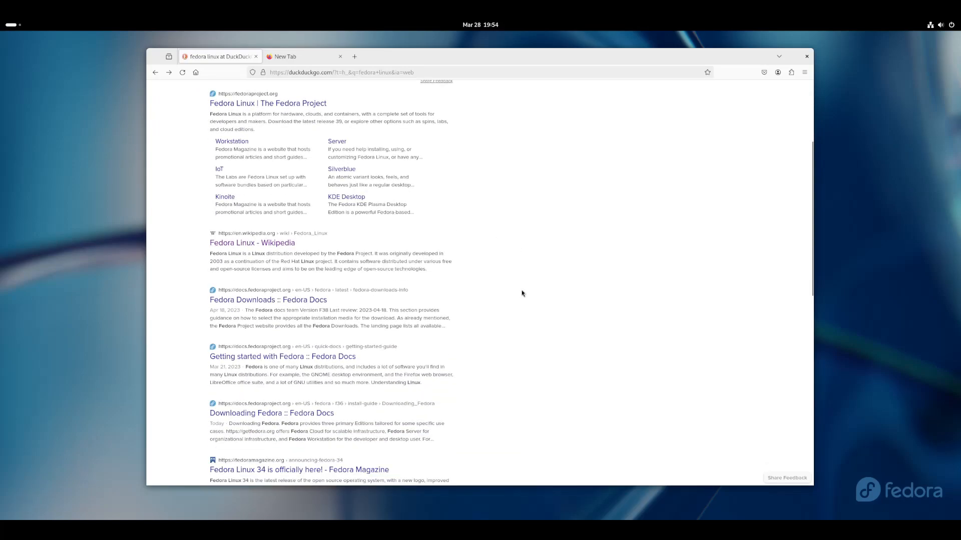
scroll(504, 270, up, 3)
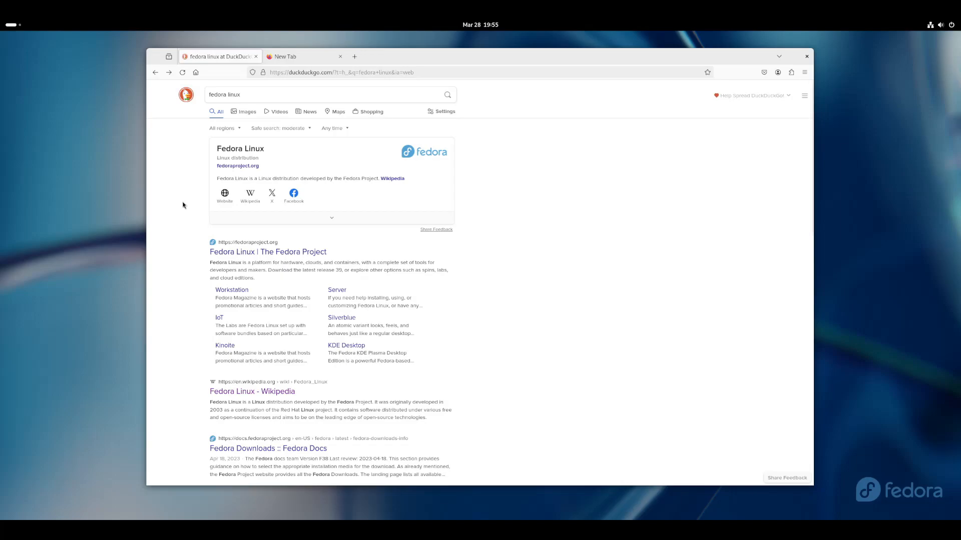
click(183, 73)
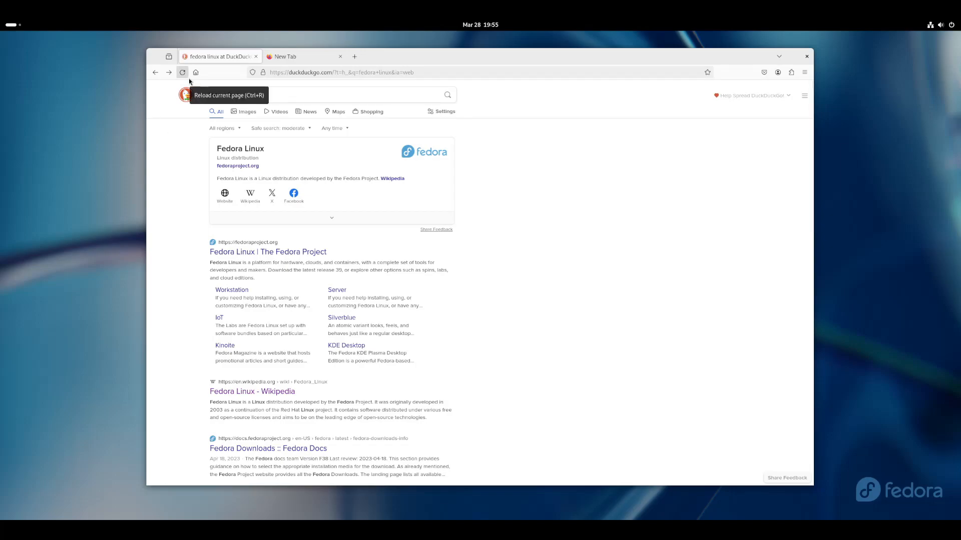
drag(258, 95, 205, 95)
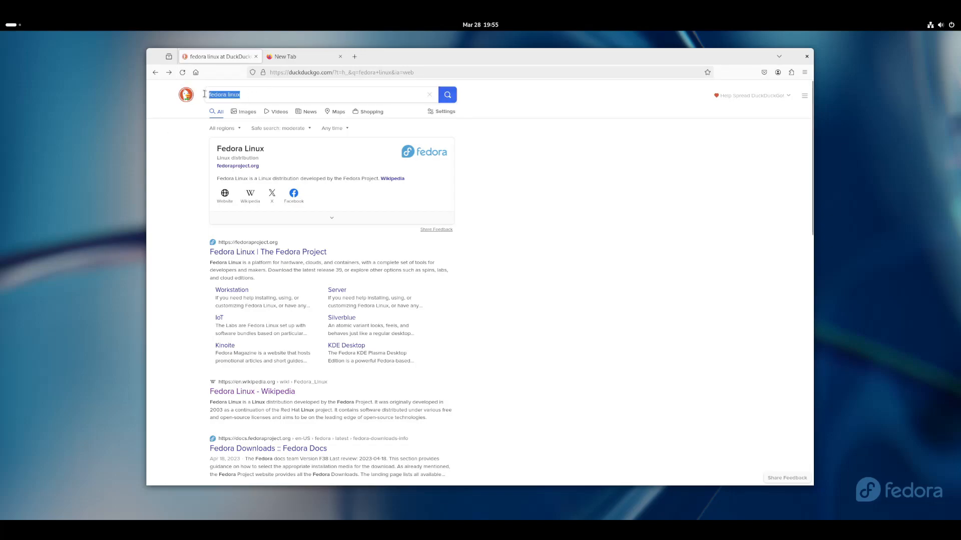
click(264, 99)
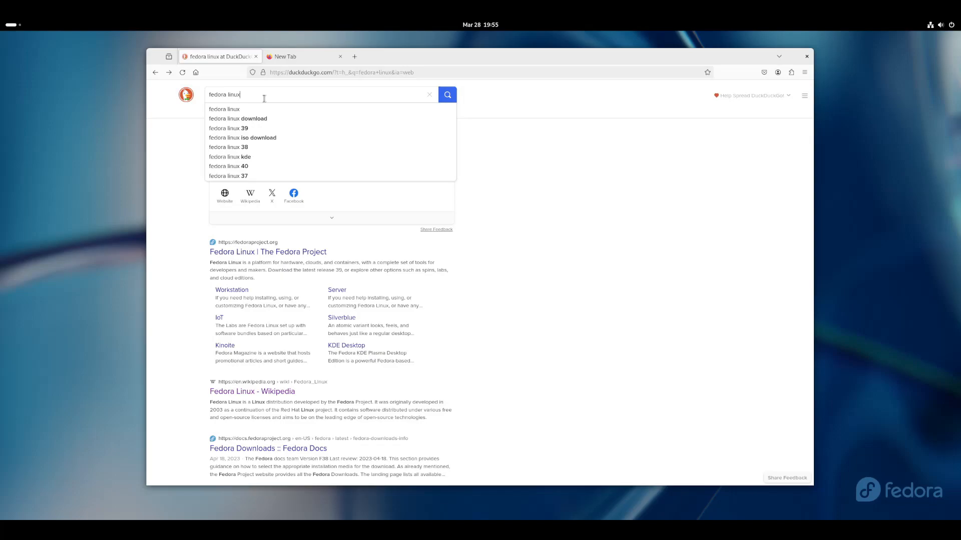
click(534, 171)
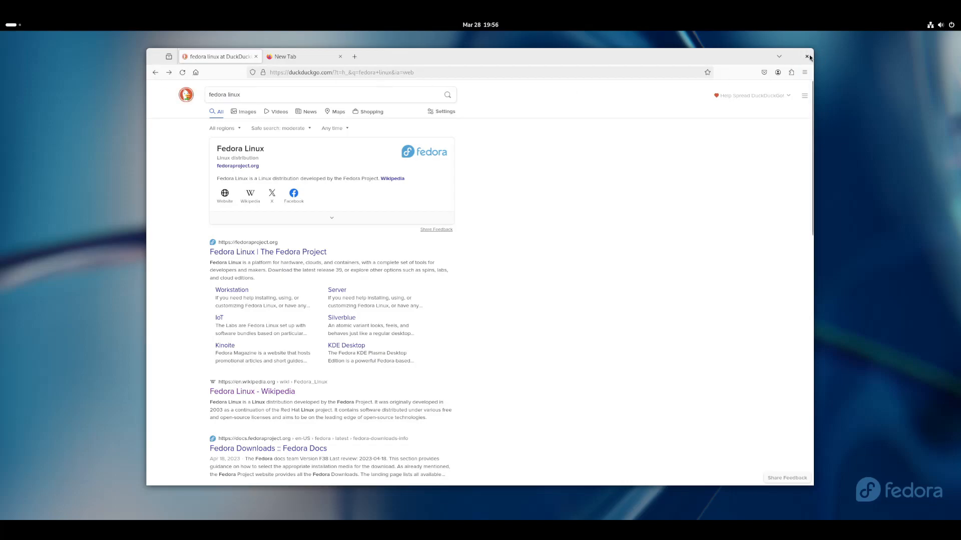
Go to the browser's home page and view the tracking protection and connection details for duckduckgo.com.
click(196, 73)
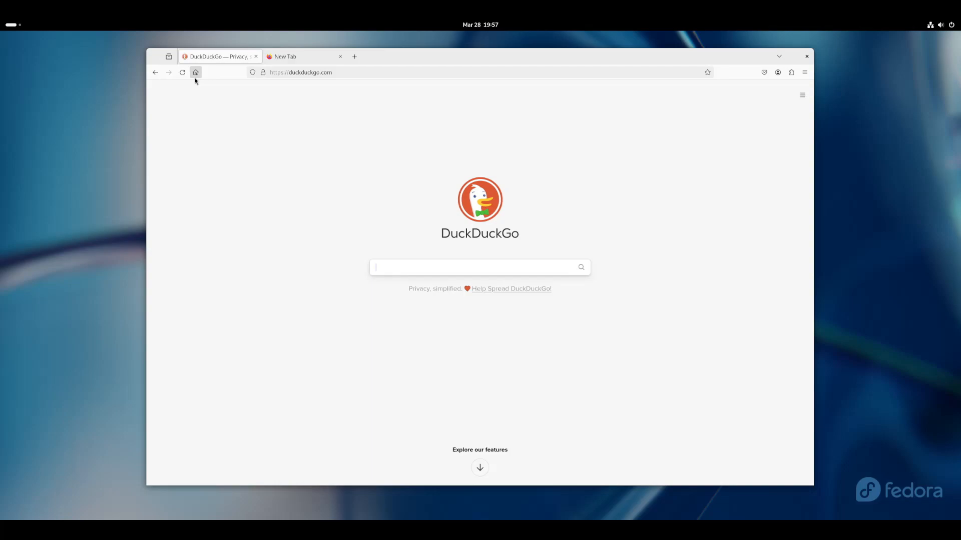
click(253, 72)
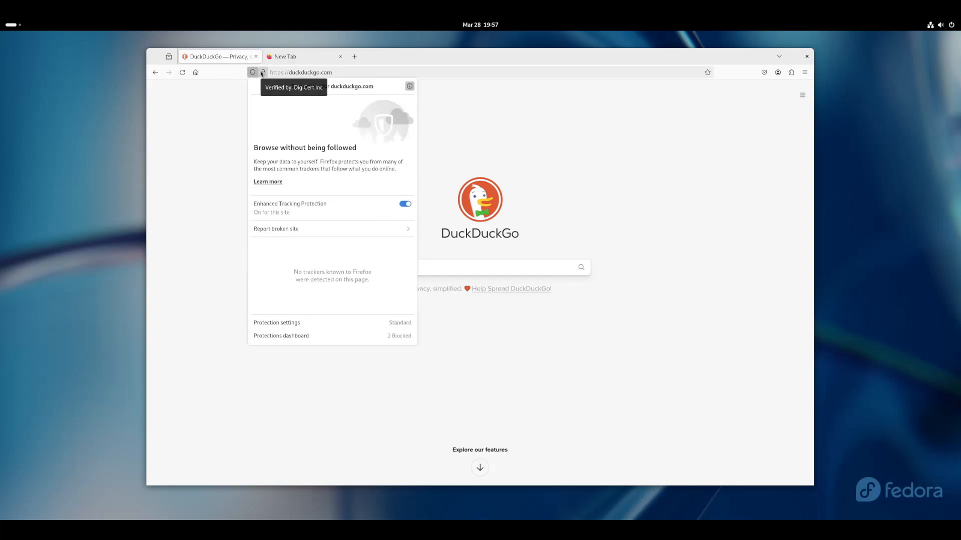
click(262, 73)
click(262, 73)
click(264, 73)
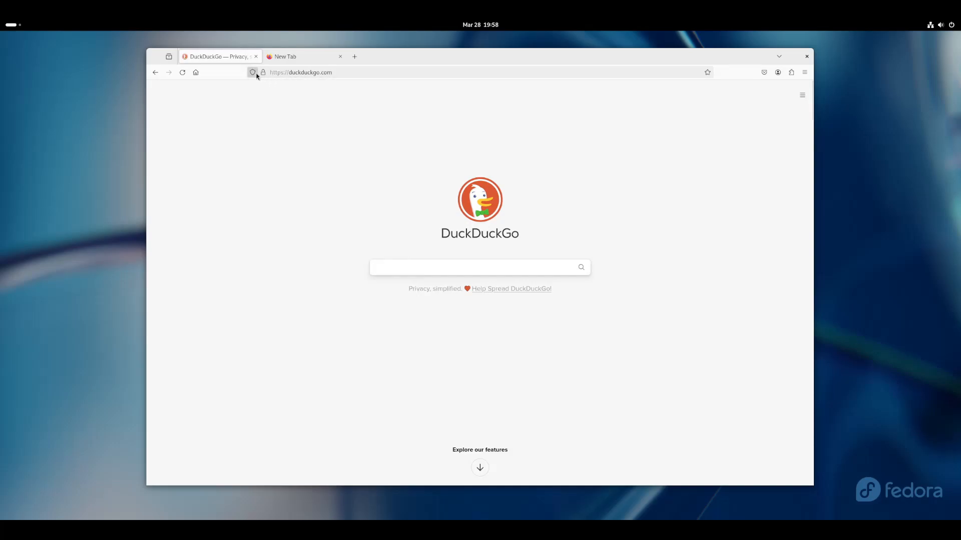
click(390, 76)
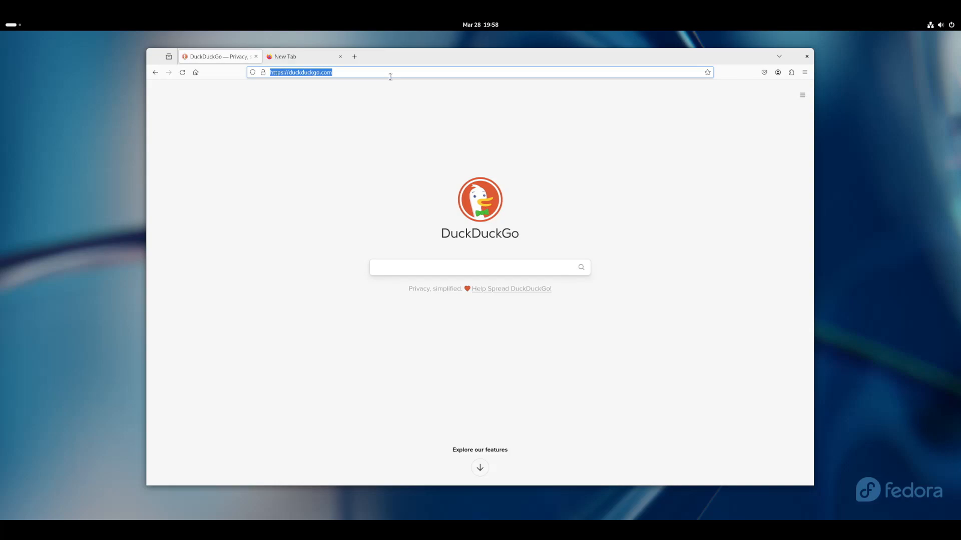
click(330, 165)
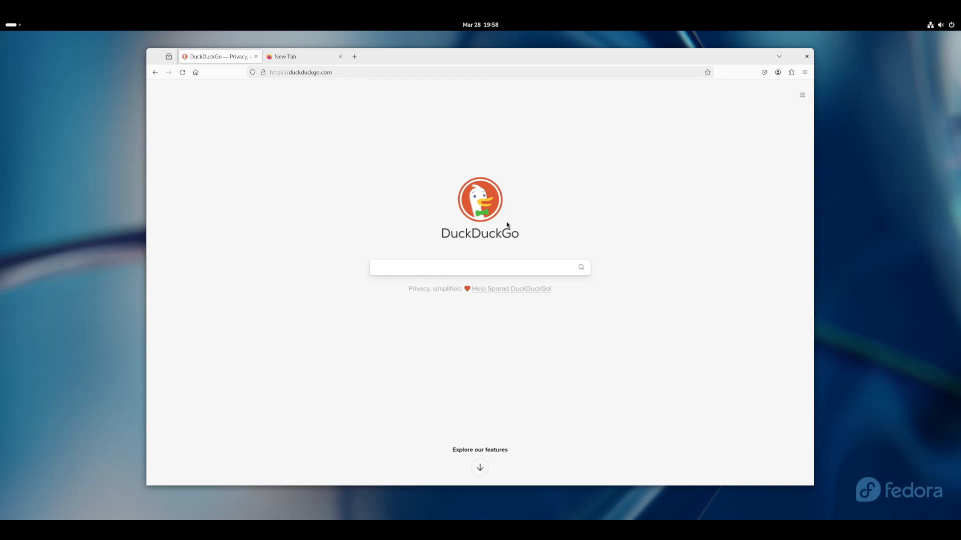
Go to youtube.com in the current tab and dismiss the media add-ons suggestion.
click(409, 71)
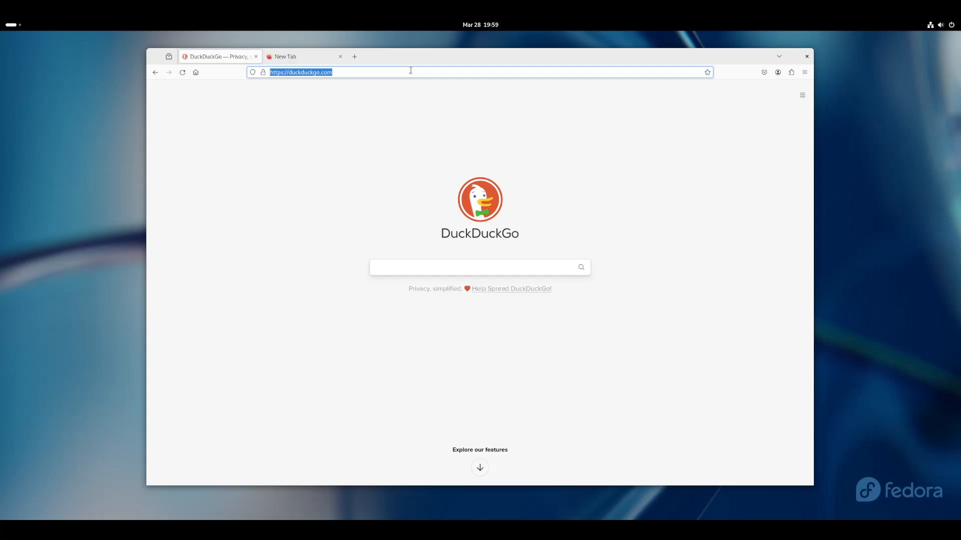
key(BackSpace)
text(youru)
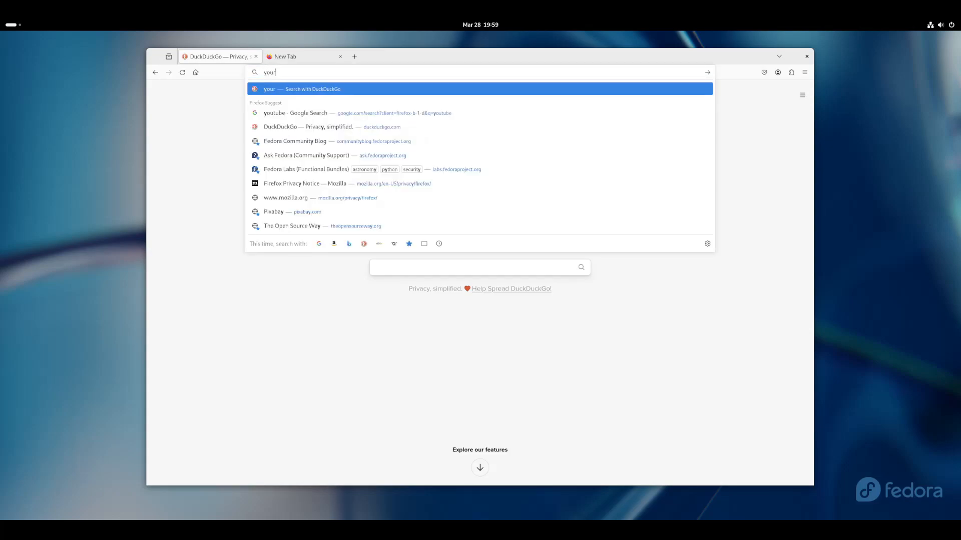
key(BackSpace)
key(BackSpace)
text(tub)
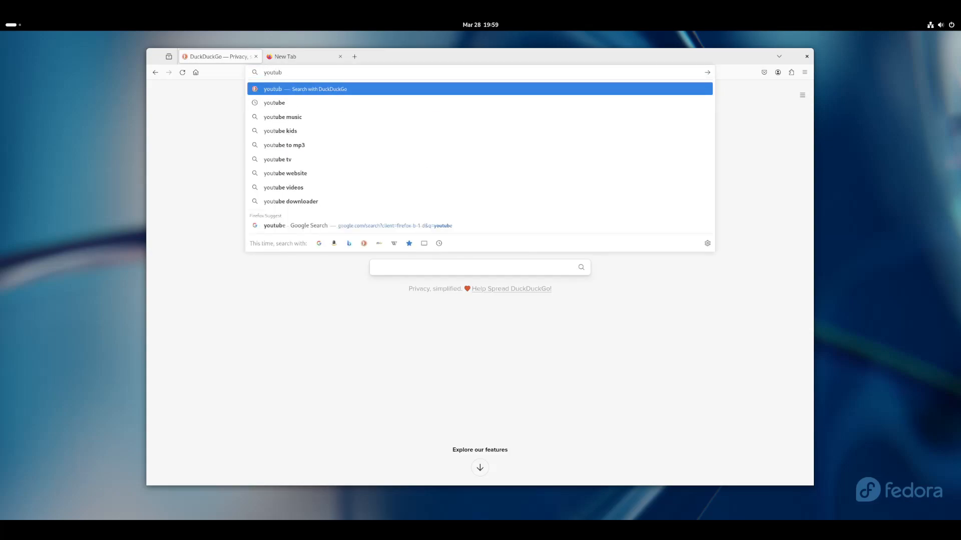
text(e.com)
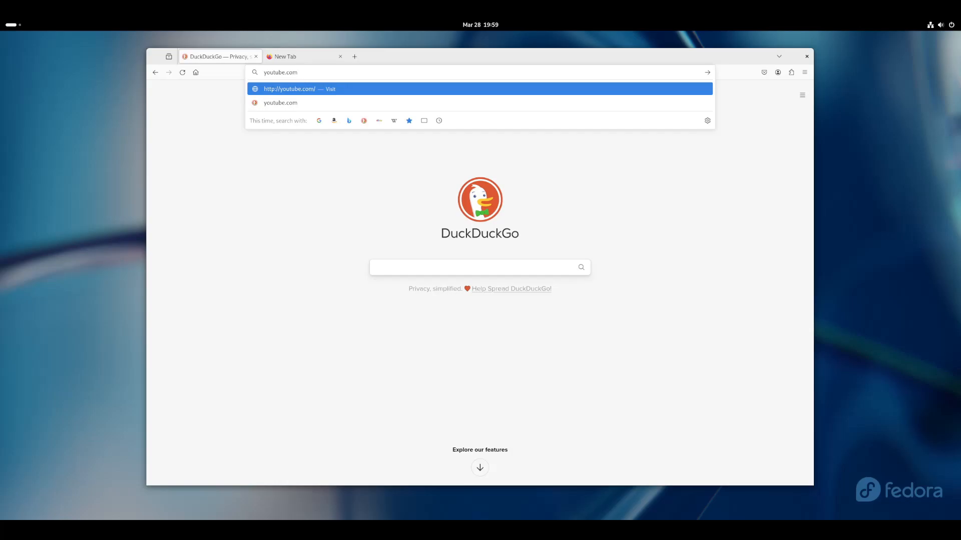
key(Return)
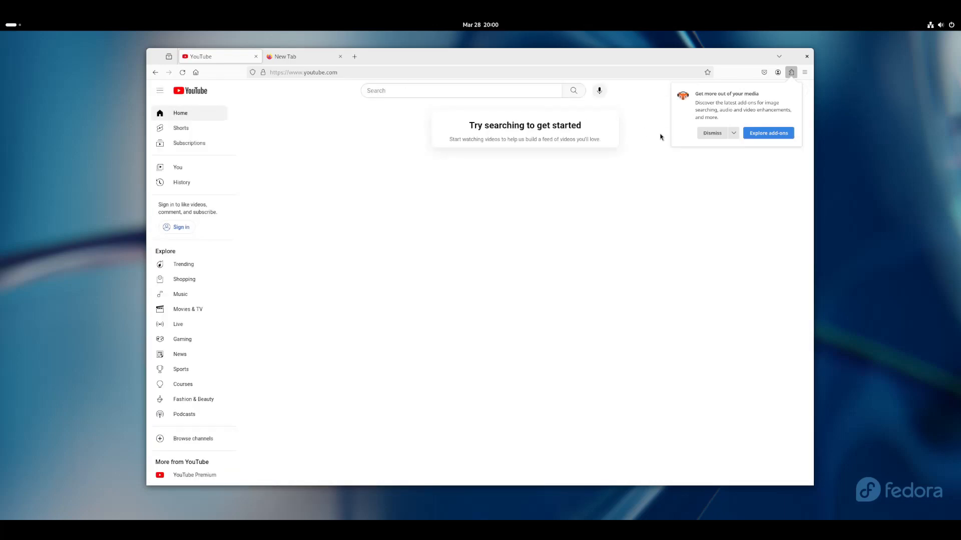
click(724, 134)
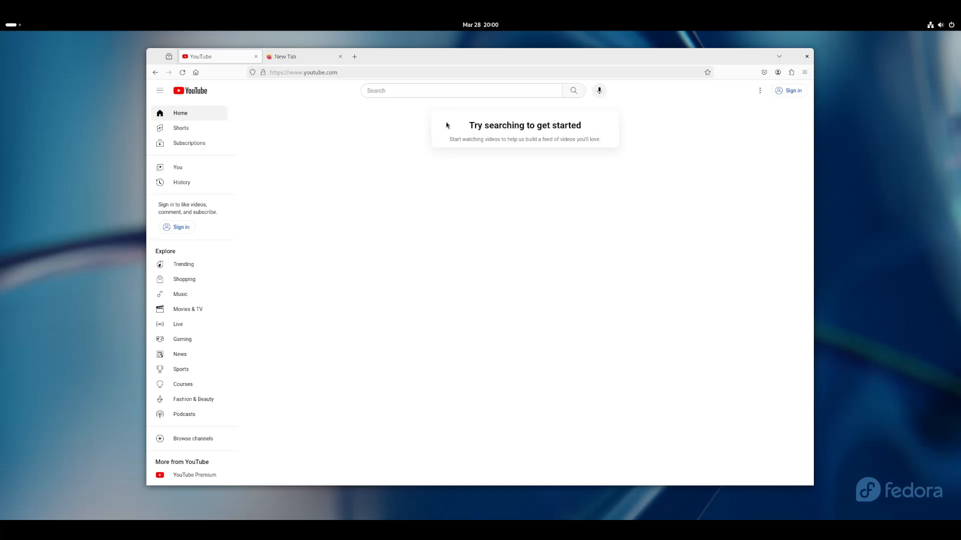
double_click(478, 126)
drag(478, 125, 607, 148)
click(608, 147)
Show the bookmarks toolbar and bookmark the YouTube home page in the Bookmarks Toolbar folder.
key(ctrl+shift+b)
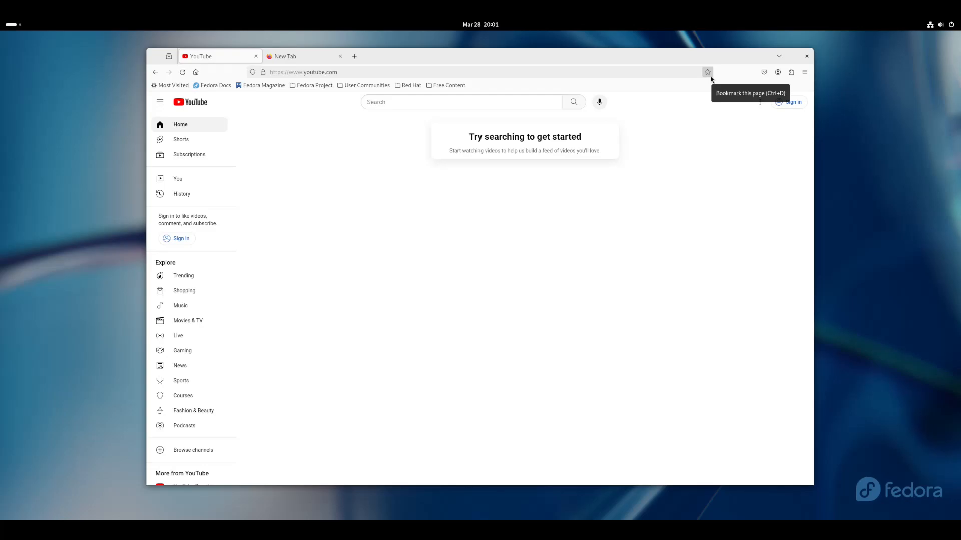
click(710, 78)
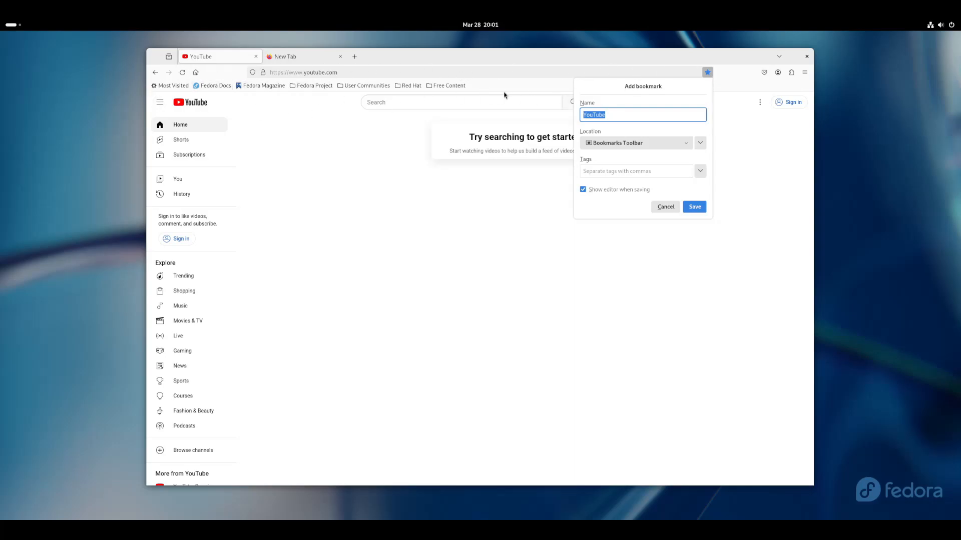
key(Return)
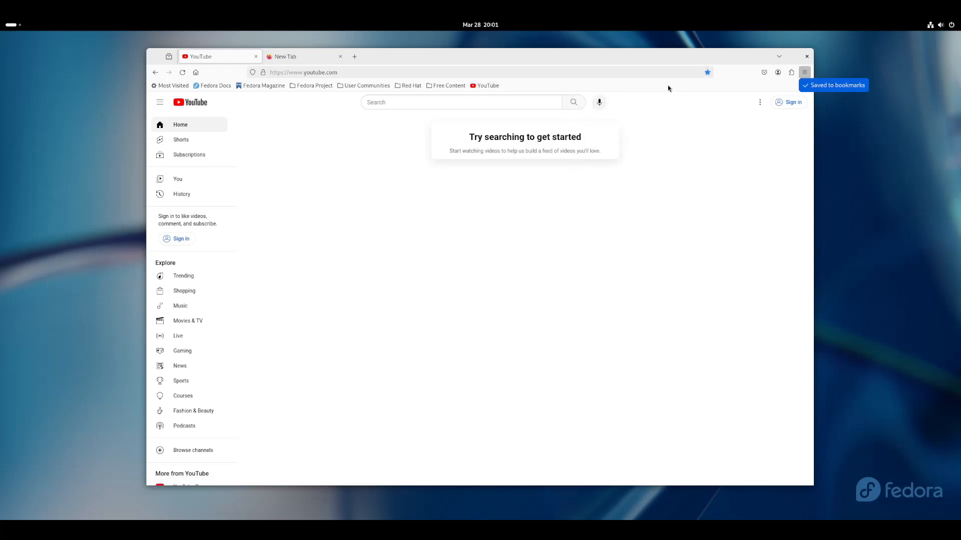
Rename the bookmark of the YouTube page to YT and save it.
click(707, 74)
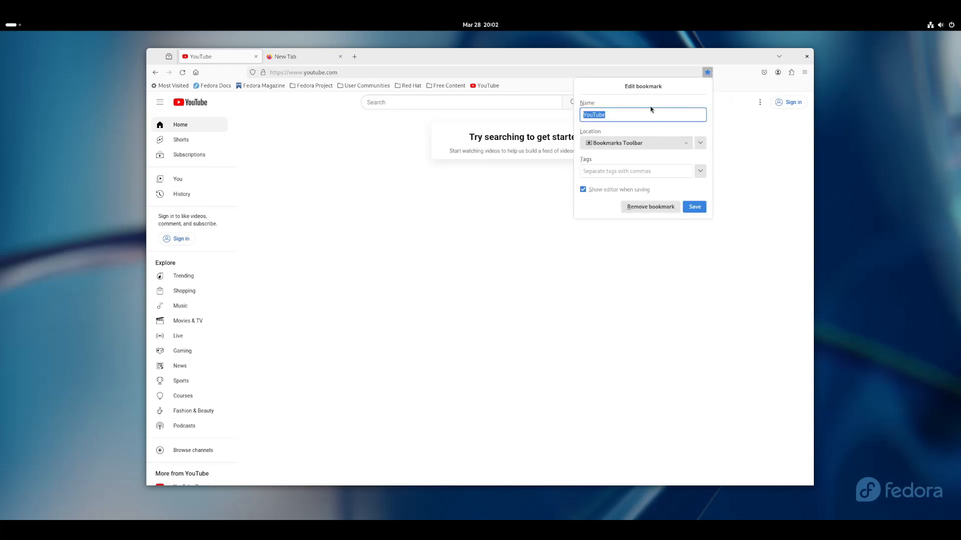
click(629, 112)
drag(628, 111, 559, 119)
text(YT)
click(695, 208)
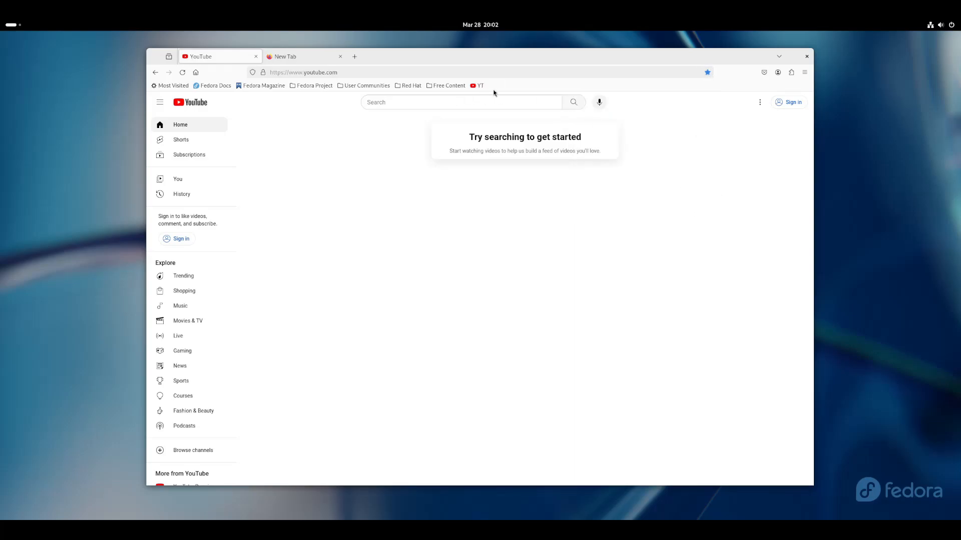
Move the YT bookmark into a new folder named Media inside the Bookmarks Toolbar and save it.
click(707, 72)
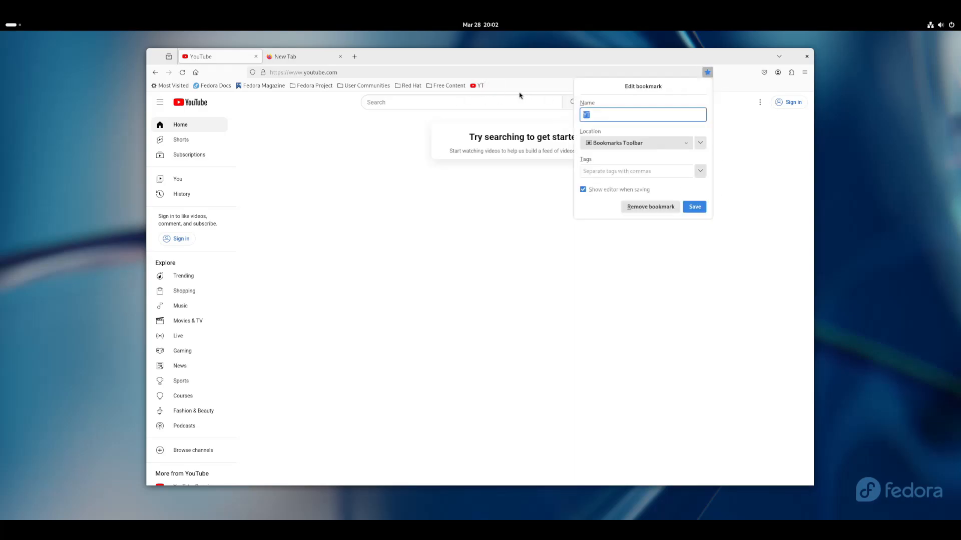
click(686, 145)
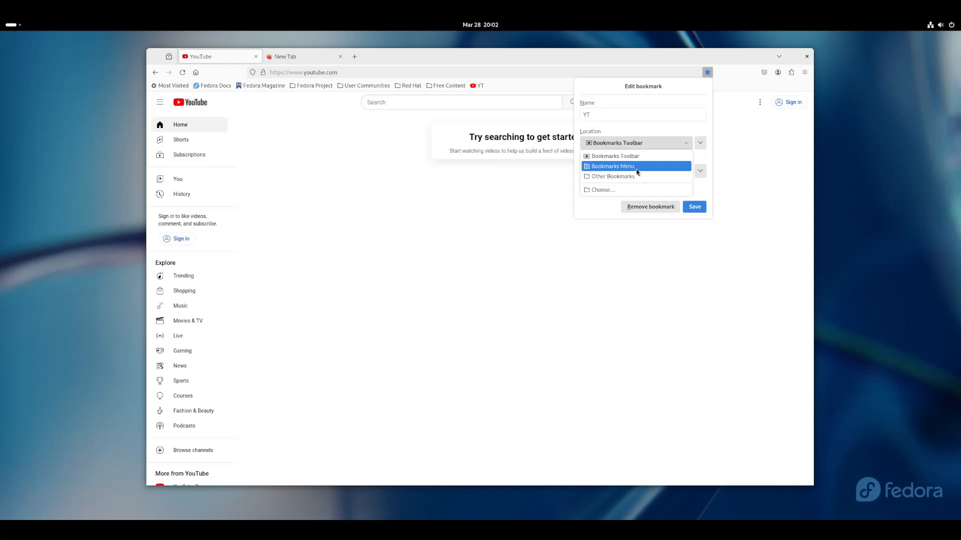
click(629, 190)
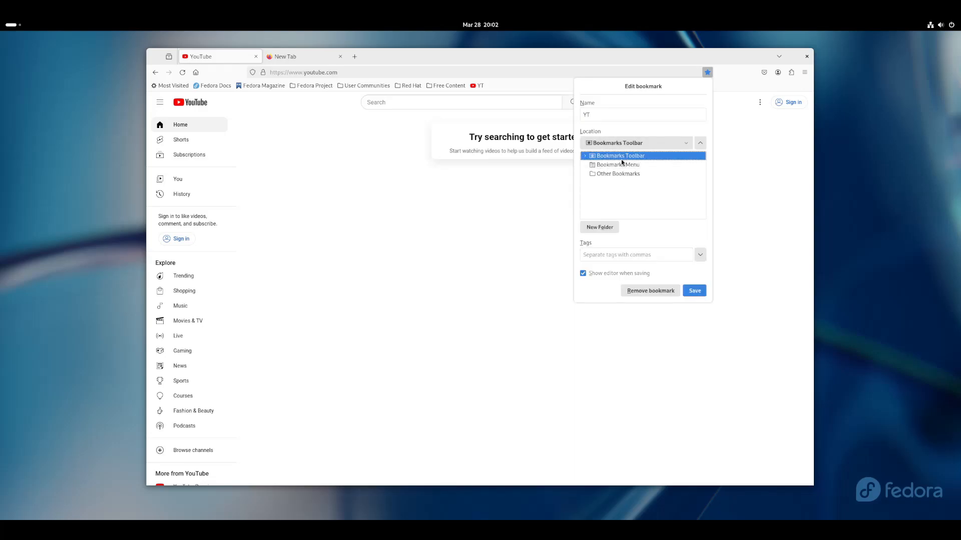
click(598, 228)
text(Media)
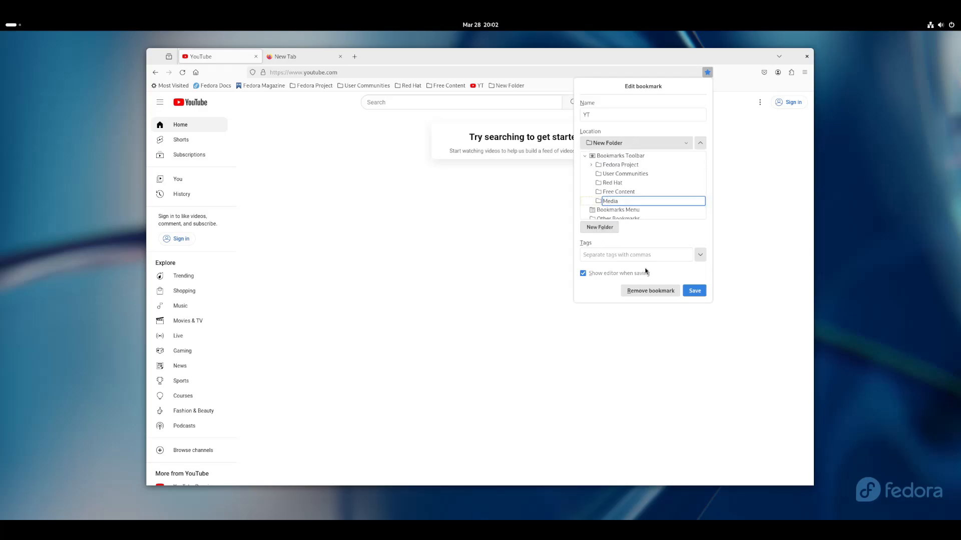
click(602, 204)
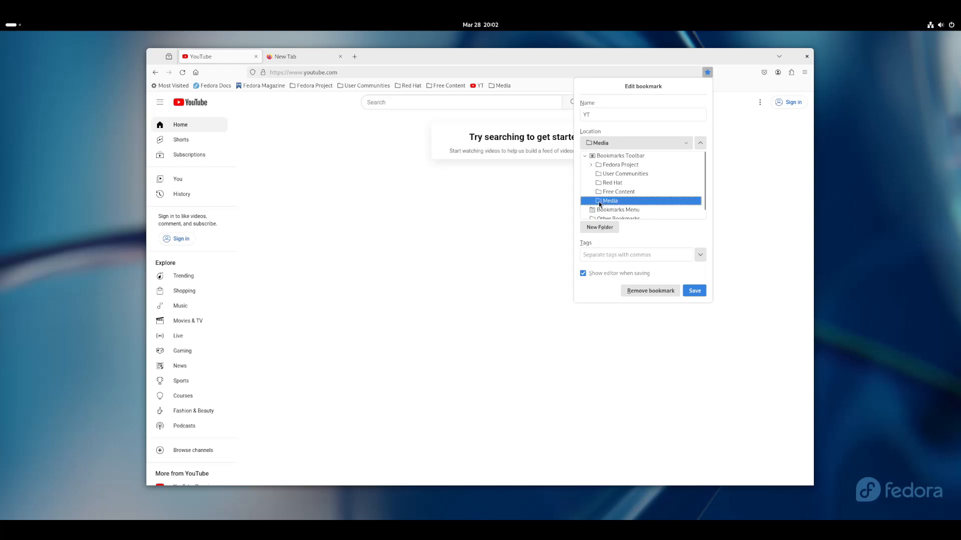
click(694, 291)
Check the YT bookmark in the Media folder, view its editable details and leave them without saving.
click(481, 87)
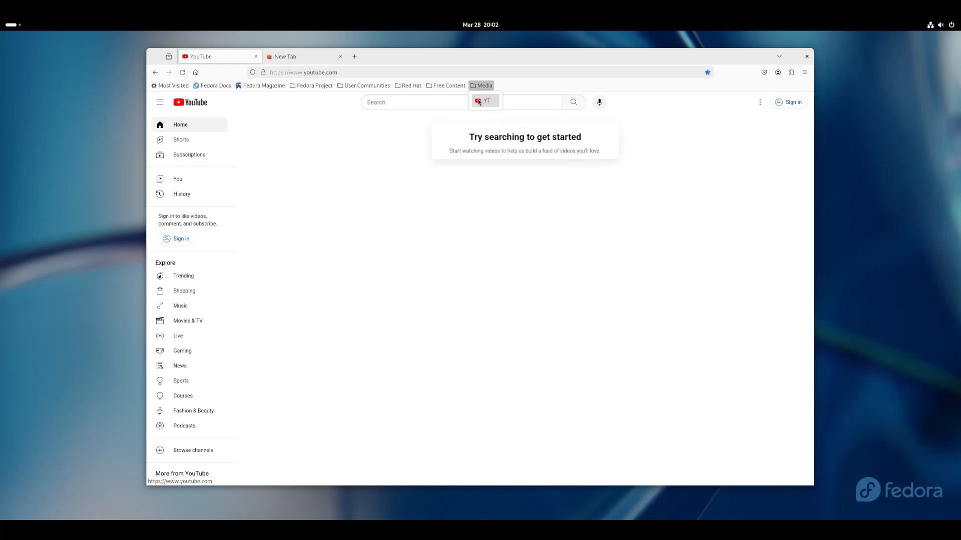
right_click(482, 102)
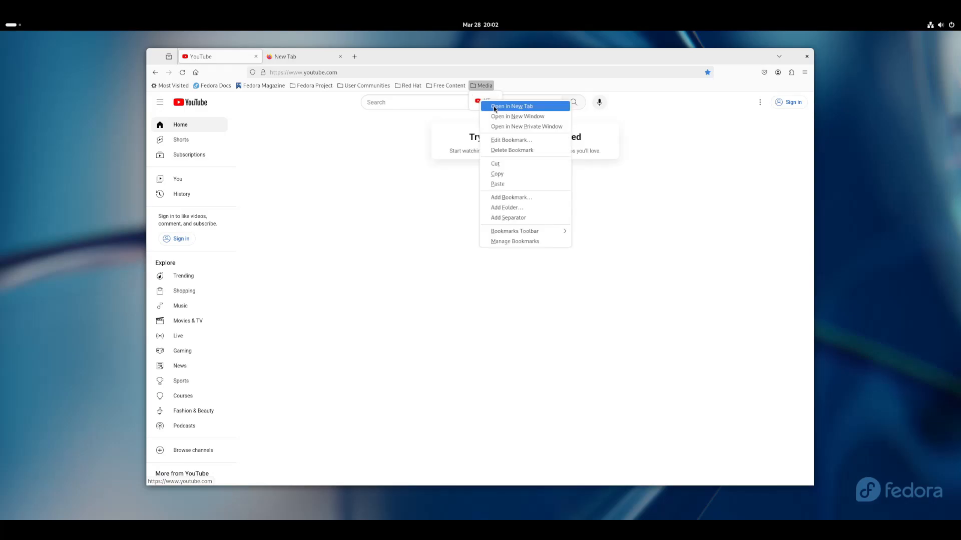
click(509, 141)
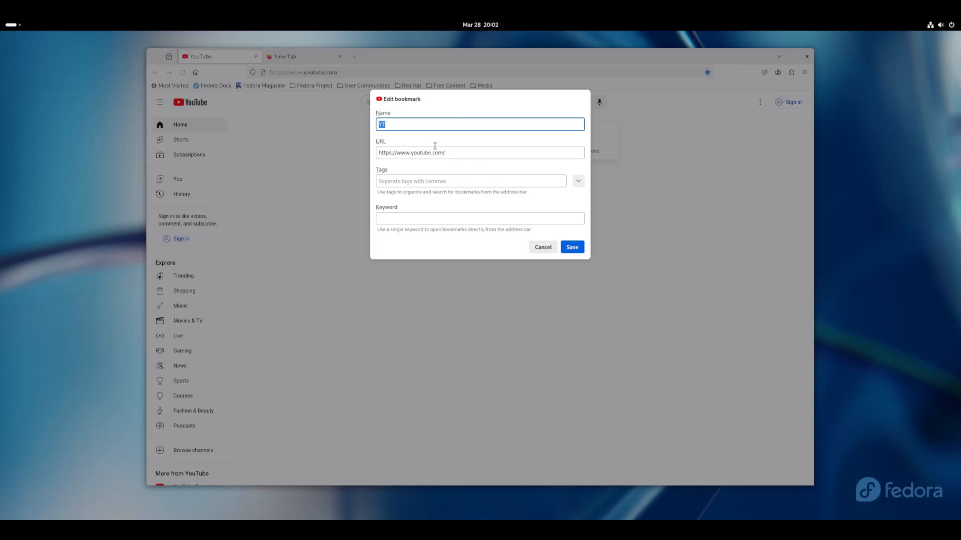
click(543, 247)
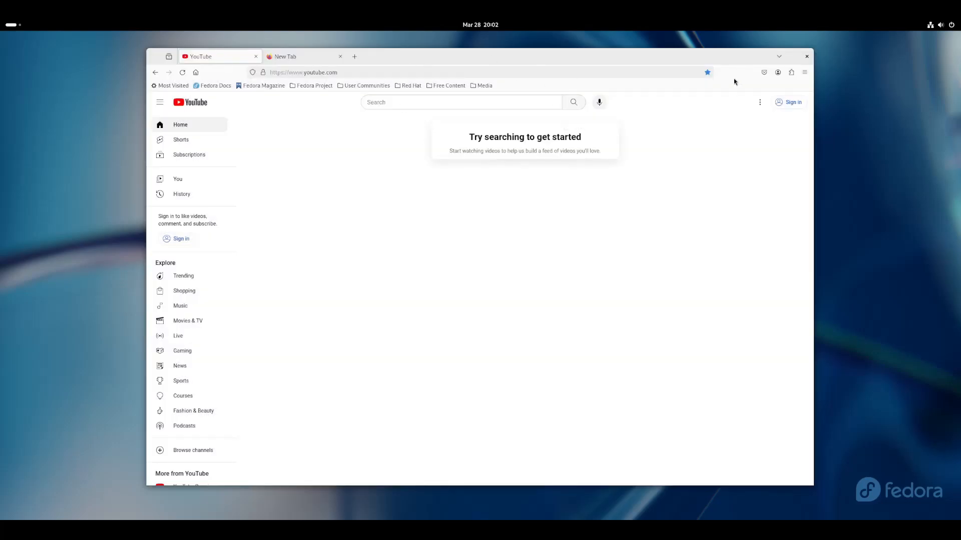
Rename the bookmark of the current page to Youtube, browse the available tags, add the tag media and save.
click(711, 76)
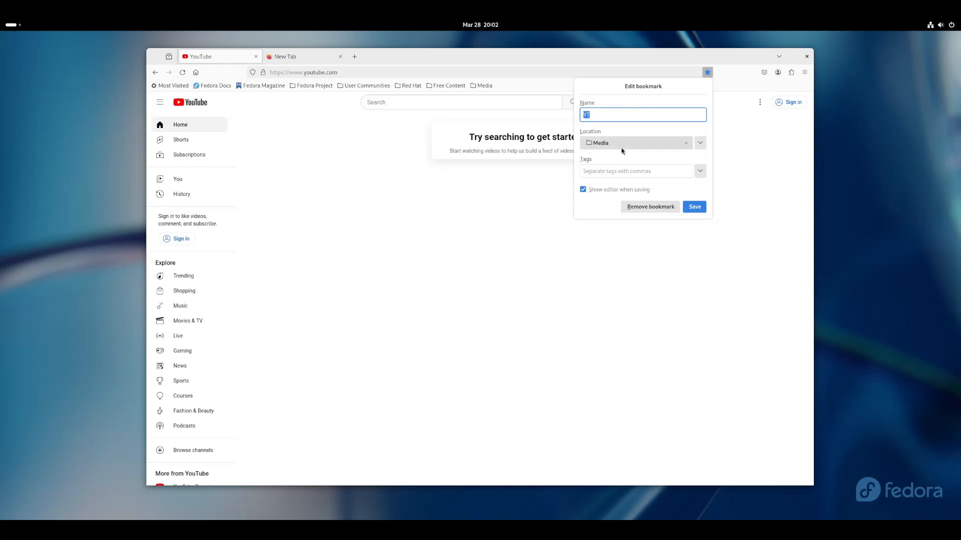
text(Youtube)
click(701, 172)
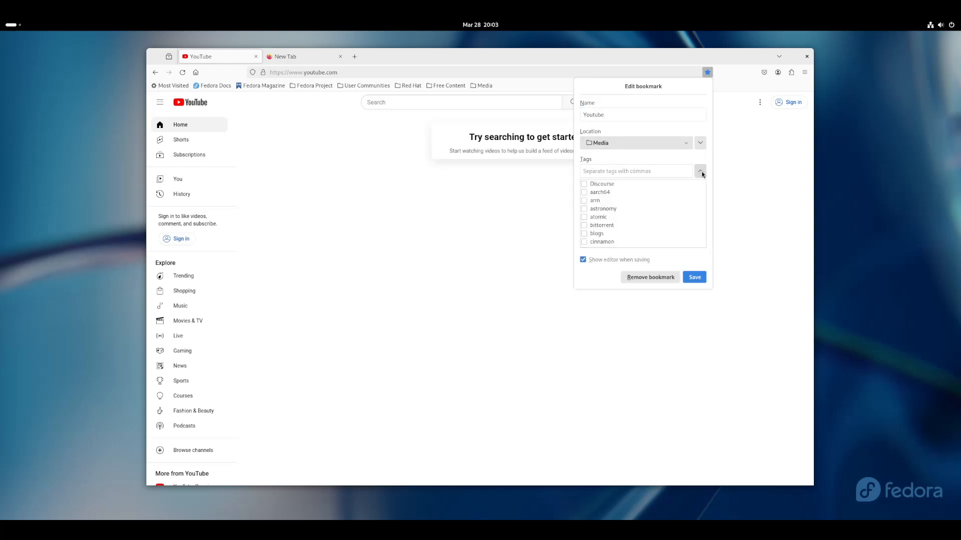
scroll(625, 226, down, 10)
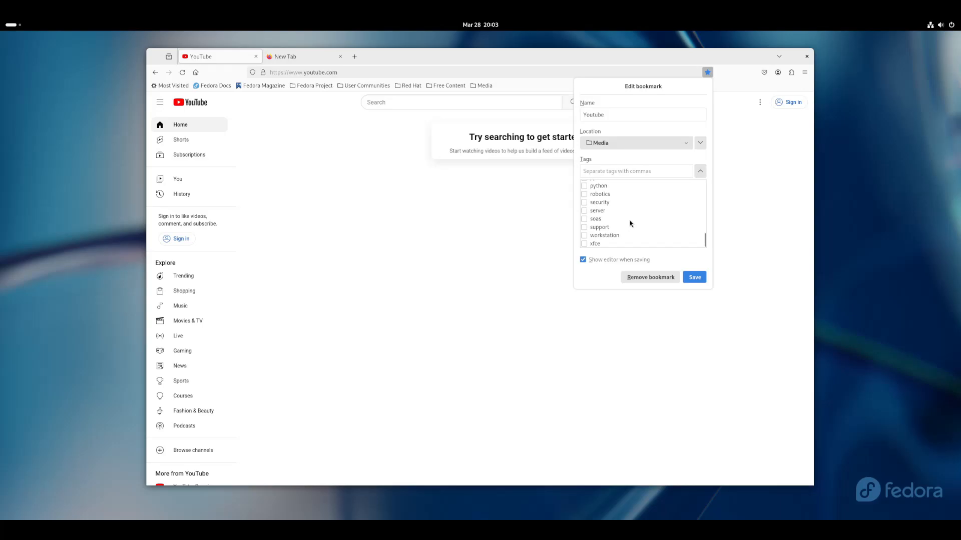
scroll(630, 225, up, 10)
click(699, 172)
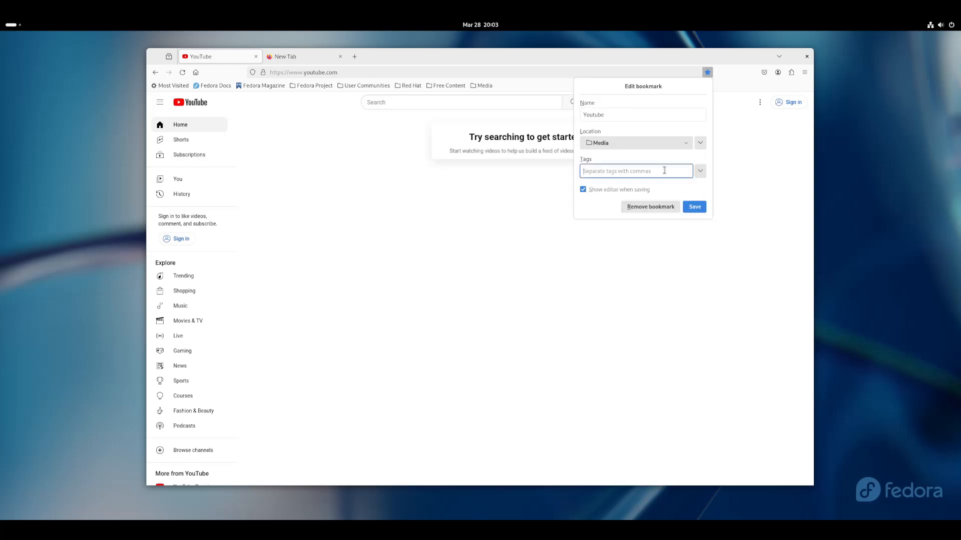
text(media)
click(698, 206)
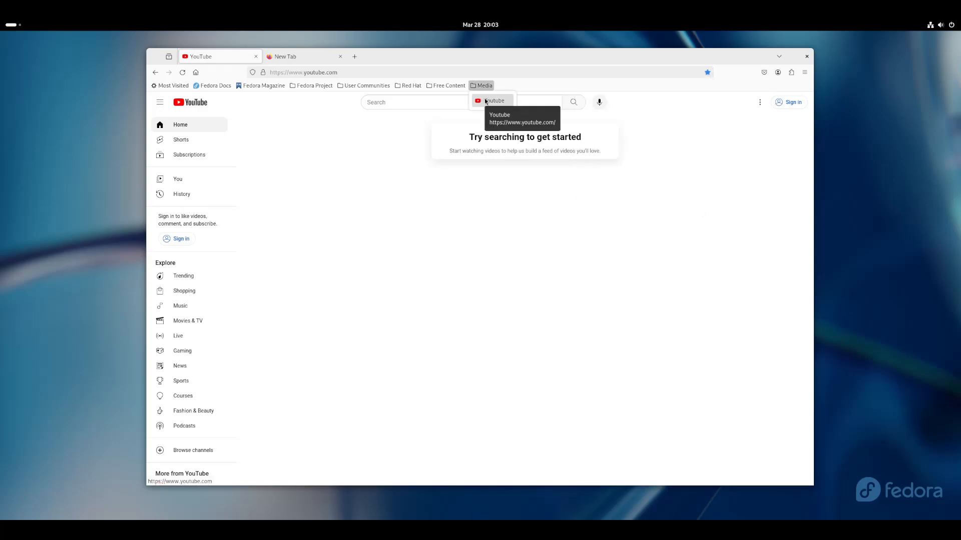
Open the Youtube bookmark from the Media folder and look up the tag media from a new tab's address bar.
click(485, 100)
key(ctrl+t)
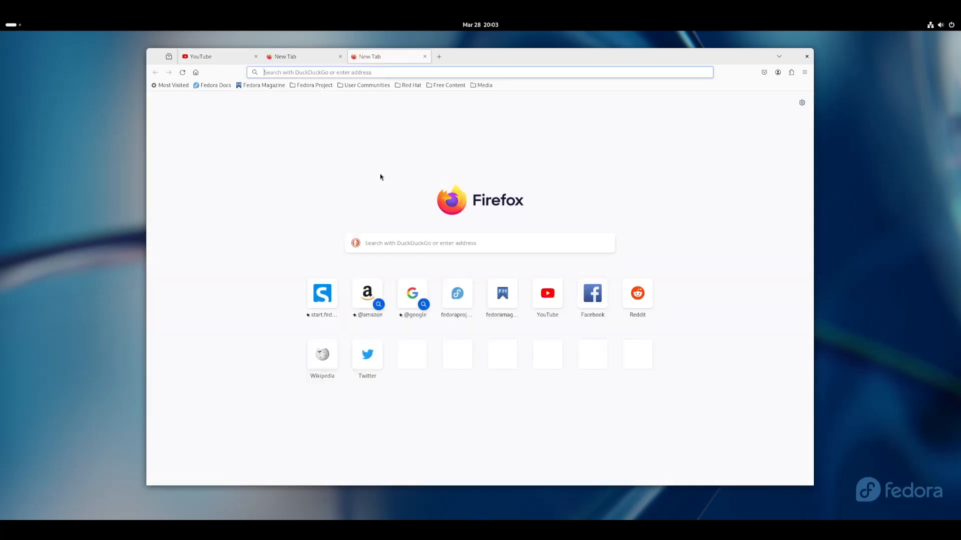
text(mdie)
key(BackSpace)
key(BackSpace)
key(BackSpace)
text(edia)
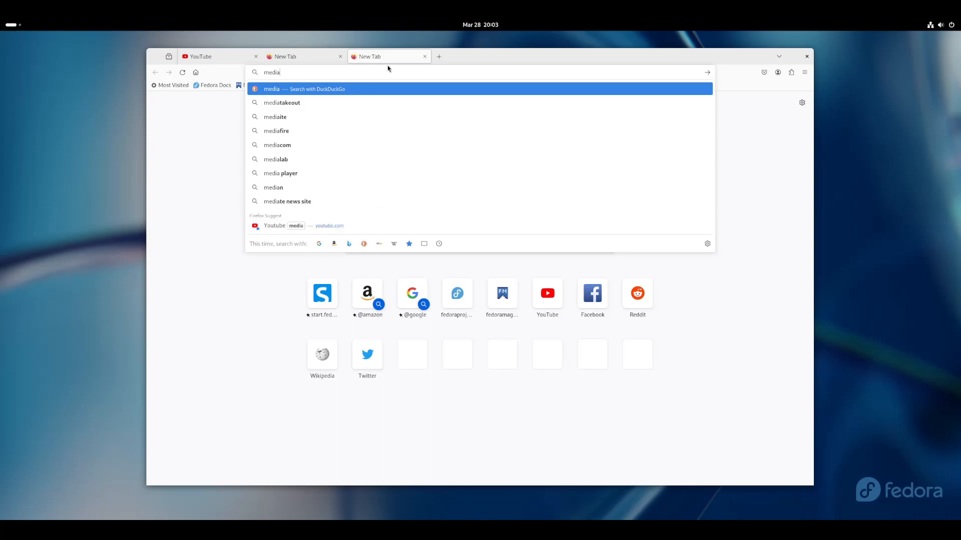
Close both New Tab pages, keeping only the YouTube tab open.
click(426, 57)
click(284, 62)
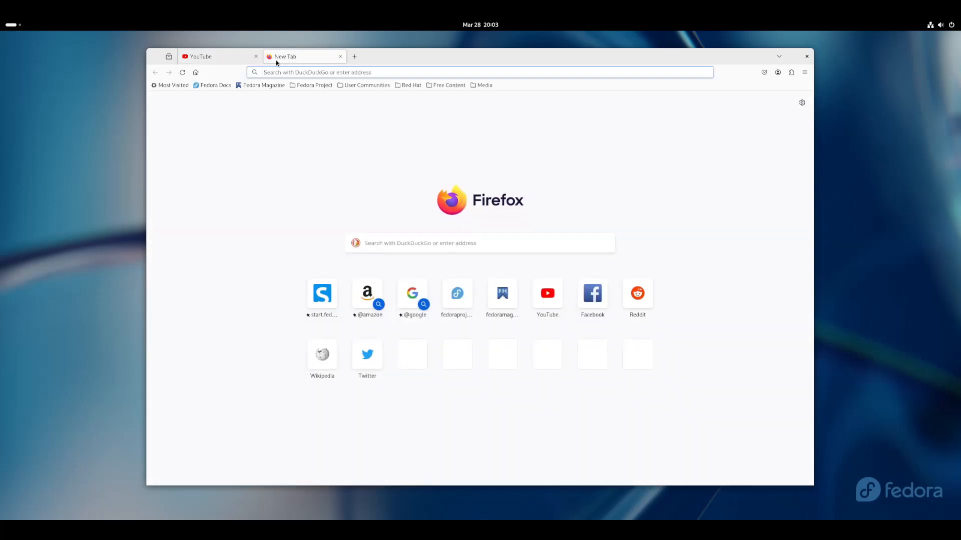
click(341, 57)
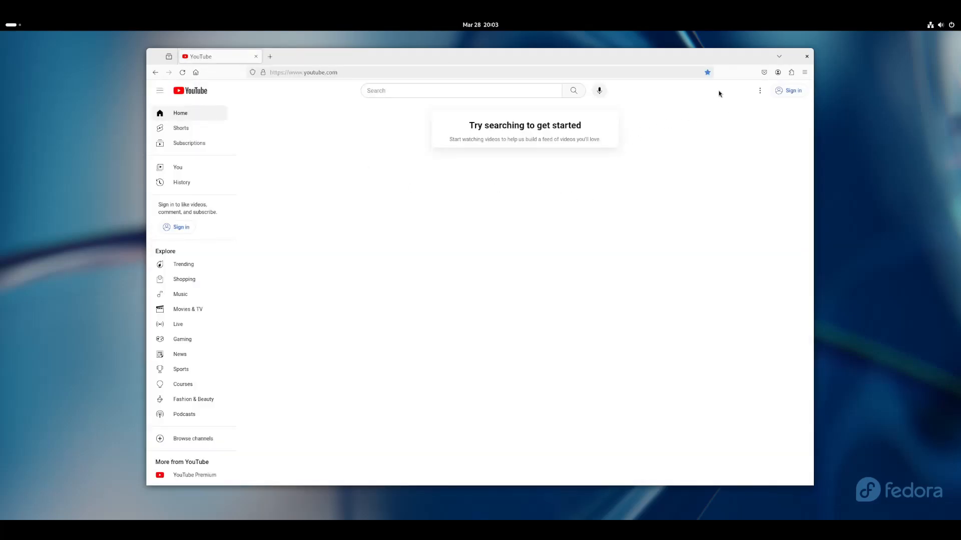
View the folder locations offered for the Youtube bookmark without changing its location.
click(707, 72)
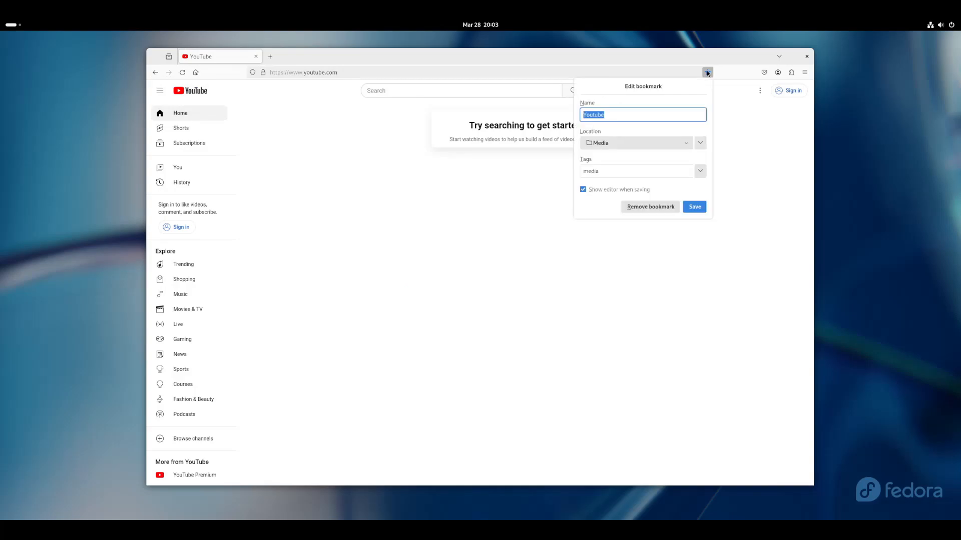
click(648, 143)
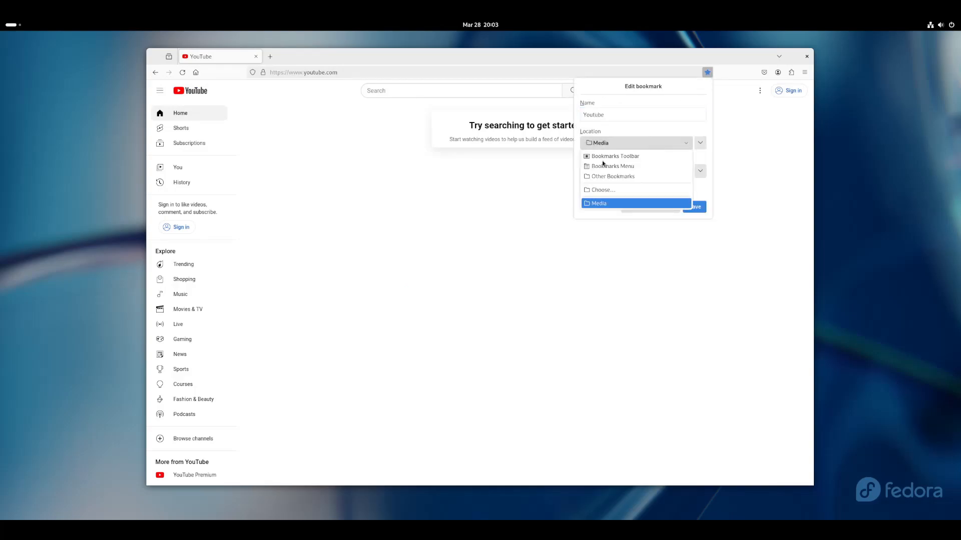
click(660, 131)
Show the Pocket information and read its description of saving pages and article recommendations.
click(764, 72)
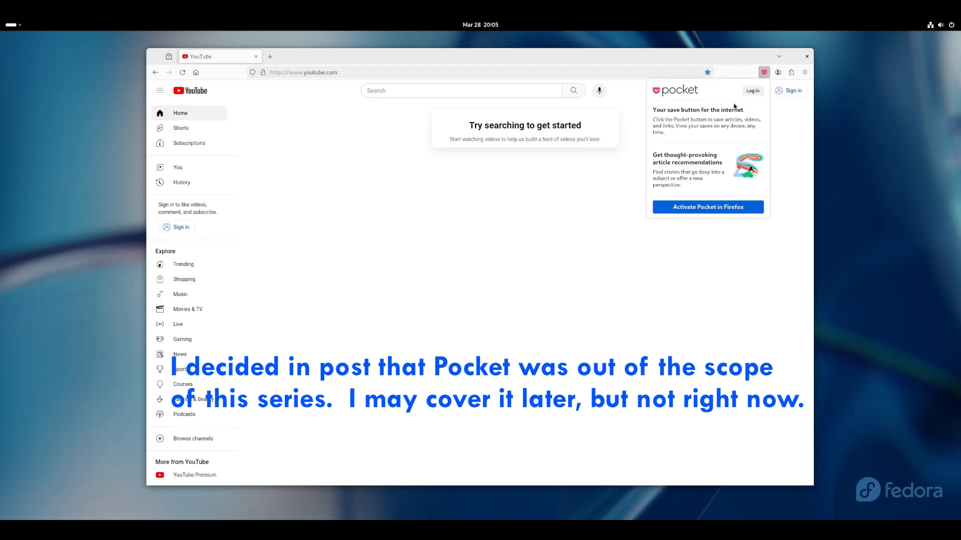
double_click(708, 109)
drag(709, 109, 692, 164)
click(693, 177)
click(694, 108)
triple_click(694, 108)
click(691, 174)
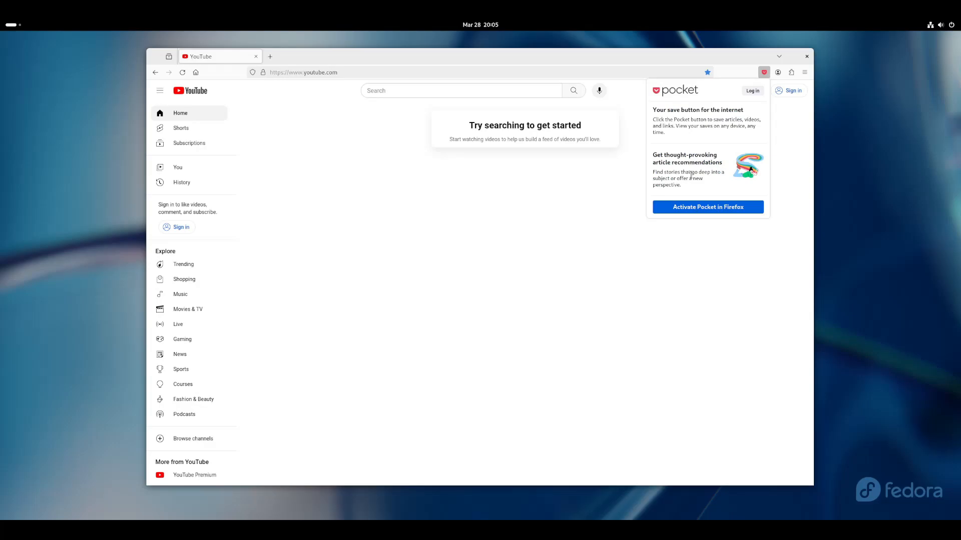
Open the Sync settings from the browser's account option and read what can be synchronised across devices.
click(778, 74)
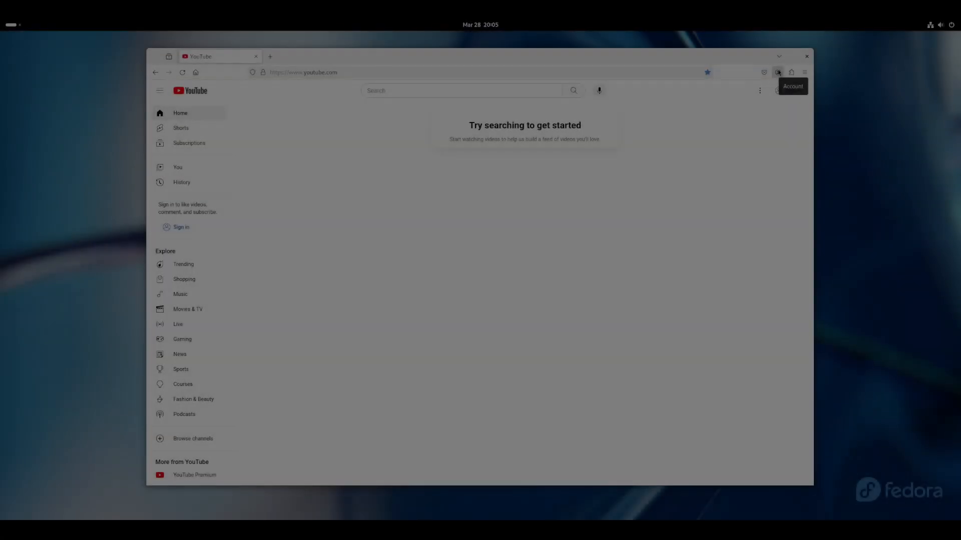
click(777, 72)
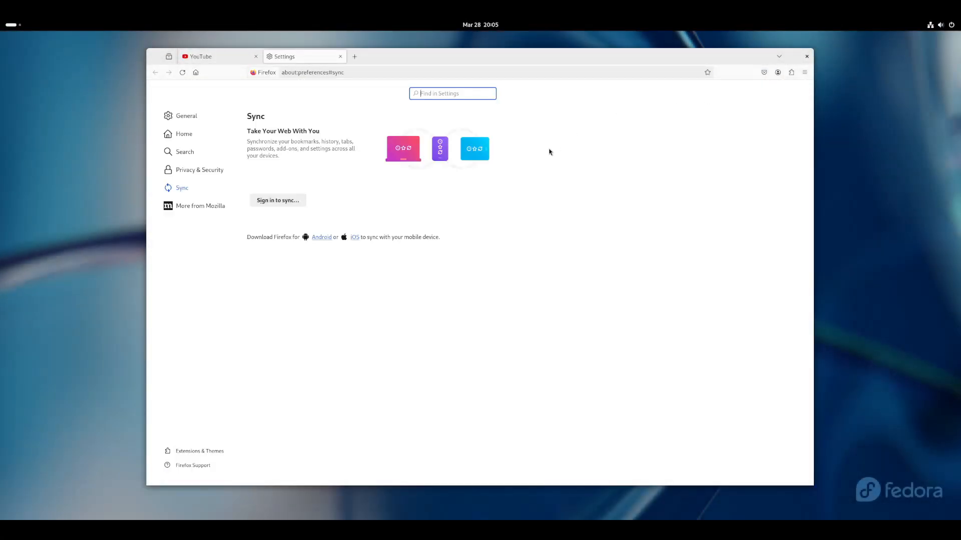
drag(291, 120, 287, 157)
click(287, 154)
double_click(258, 116)
click(274, 143)
drag(266, 113, 287, 155)
click(288, 160)
Look over the application menu and the Sync description, and close the Settings tab.
click(805, 73)
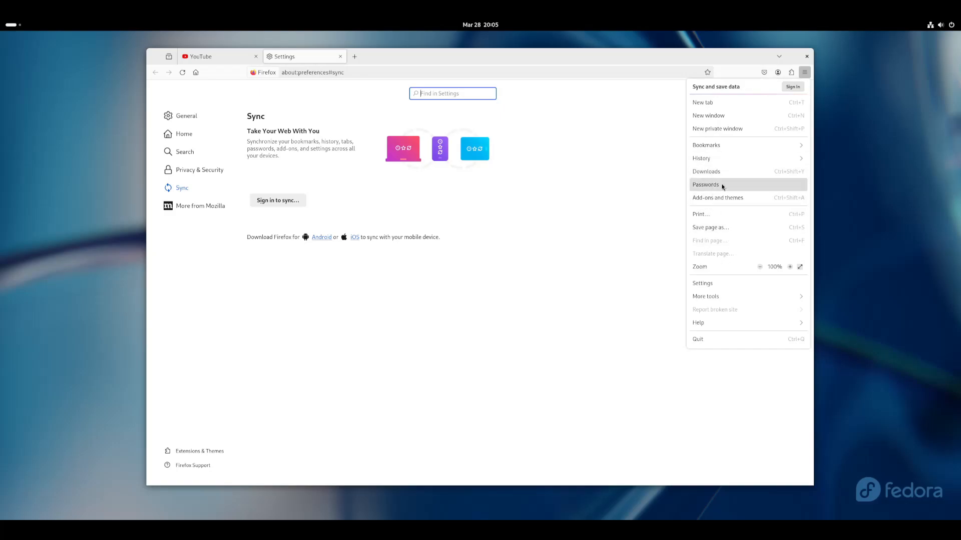
click(552, 157)
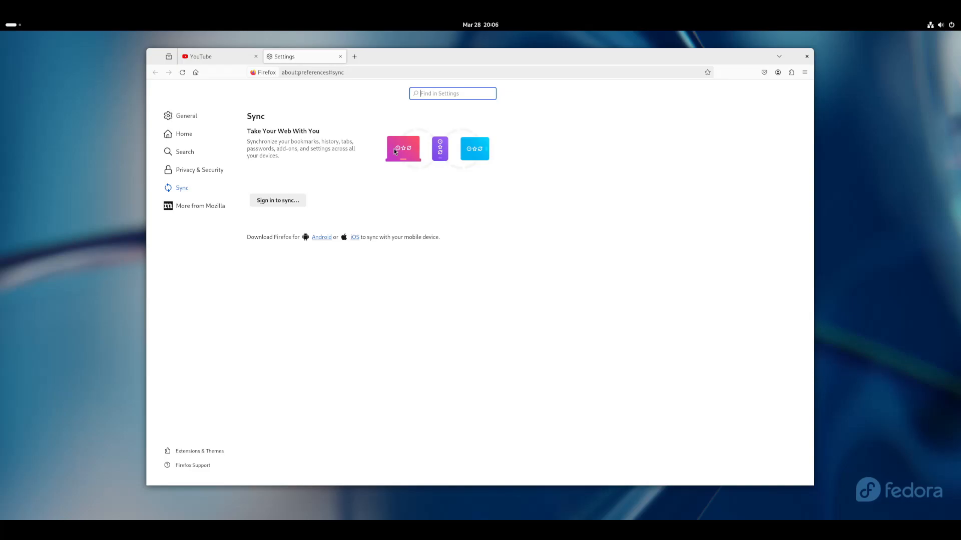
mouse_move(296, 133)
mouse_down()
mouse_move(308, 113)
mouse_move(298, 141)
mouse_up()
click(299, 144)
click(340, 56)
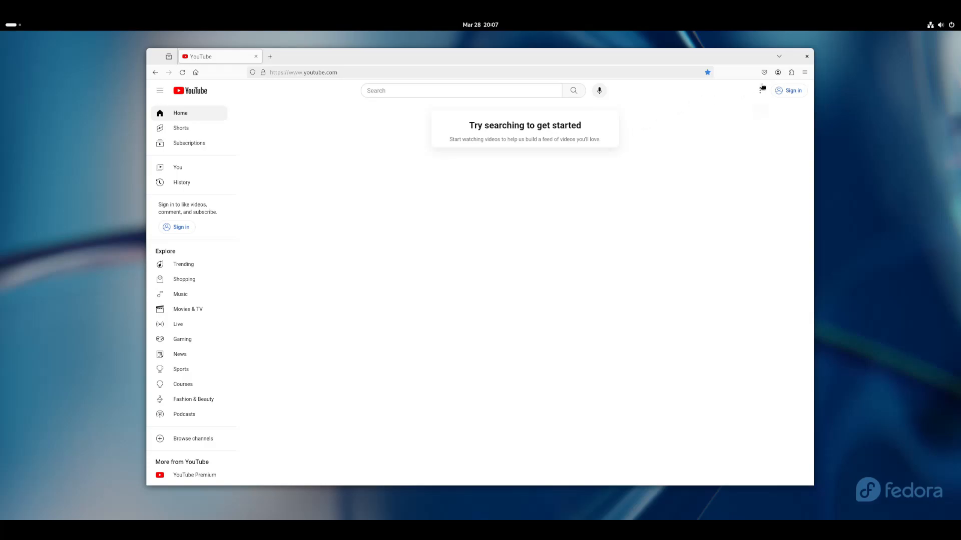
Open the Add-ons Manager, show the Extensions section and search for the add-on bitwarden.
click(789, 73)
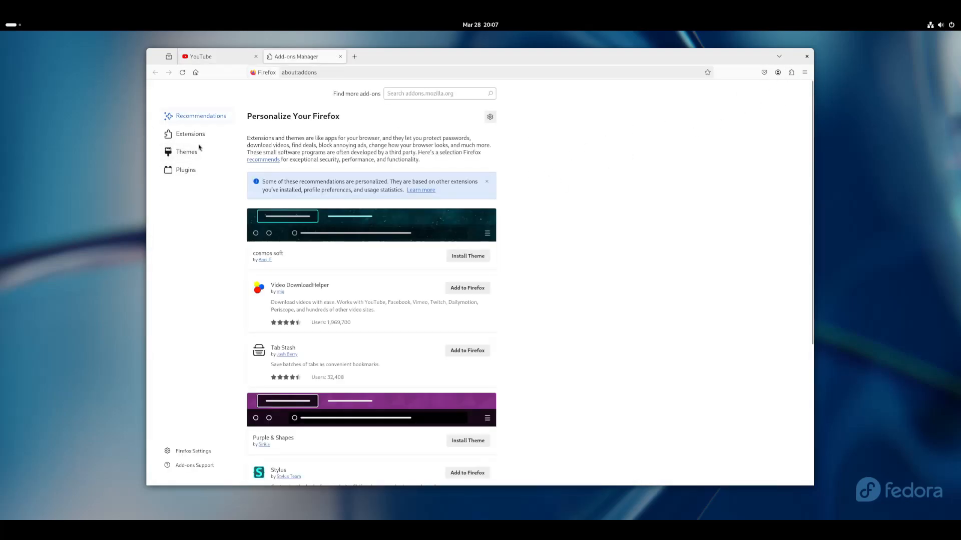
click(194, 137)
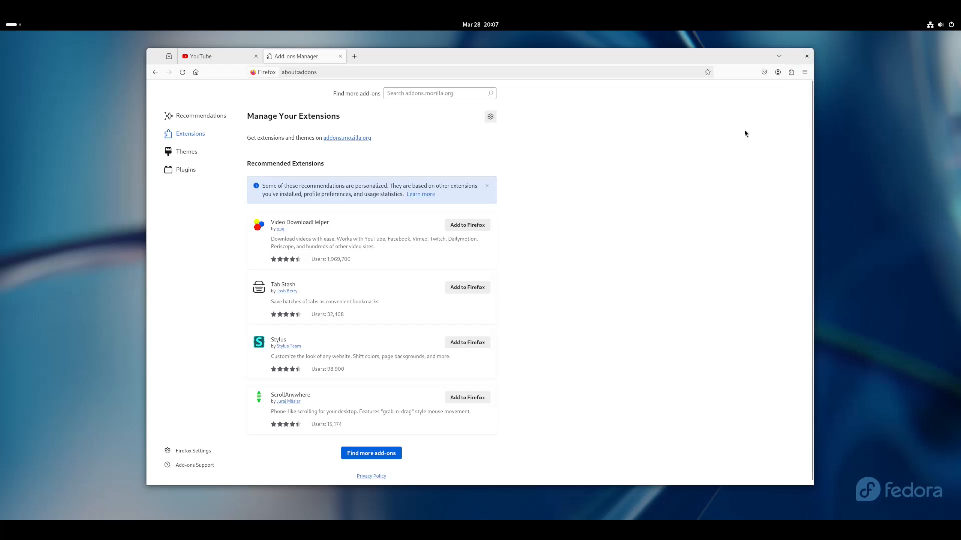
click(445, 92)
text(bitwsa)
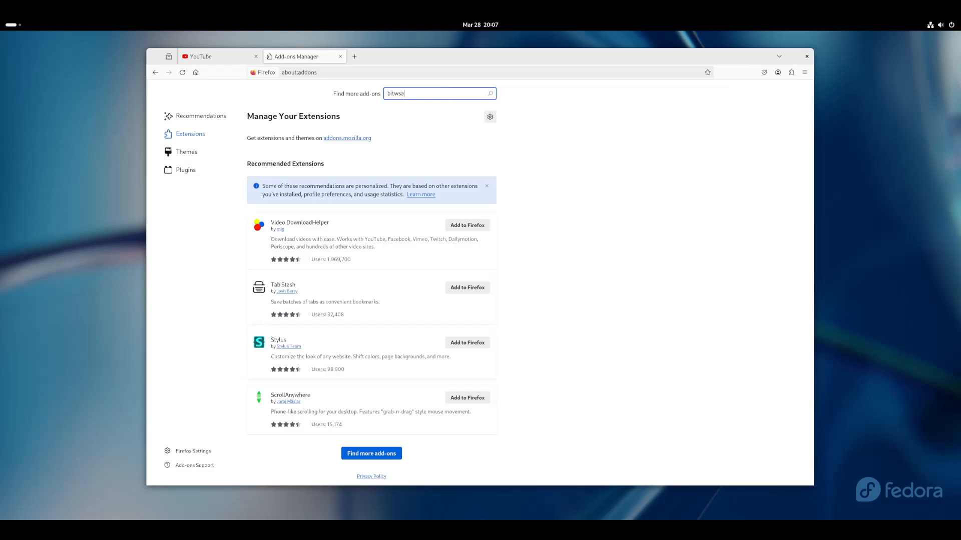
text(rden)
key(Return)
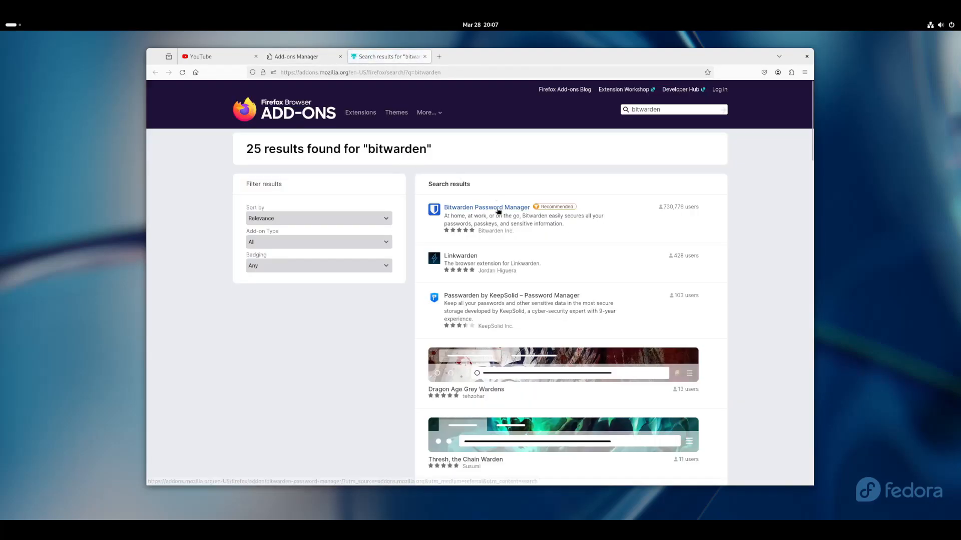
Review the Bitwarden Password Manager add-on page from the search results and close its tab.
click(495, 214)
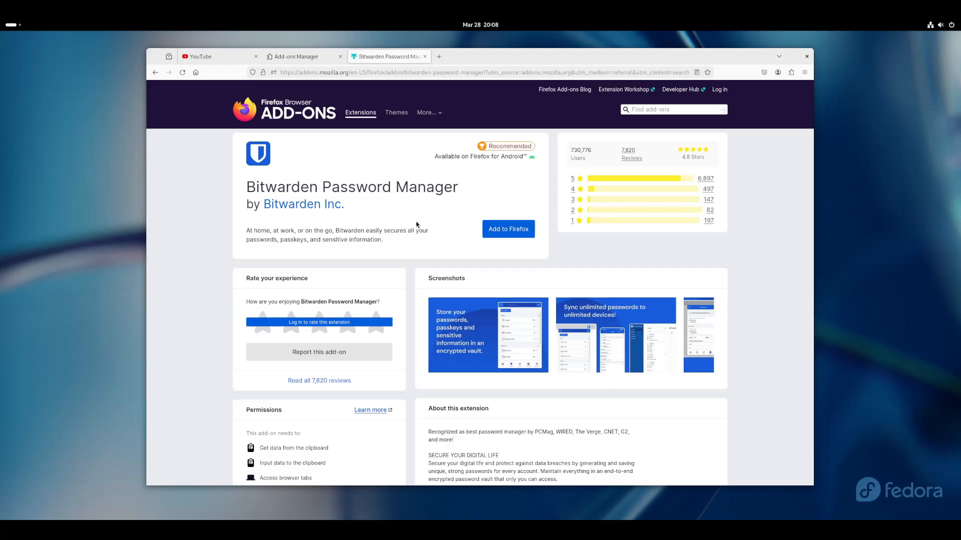
drag(382, 170, 378, 236)
click(377, 227)
triple_click(394, 189)
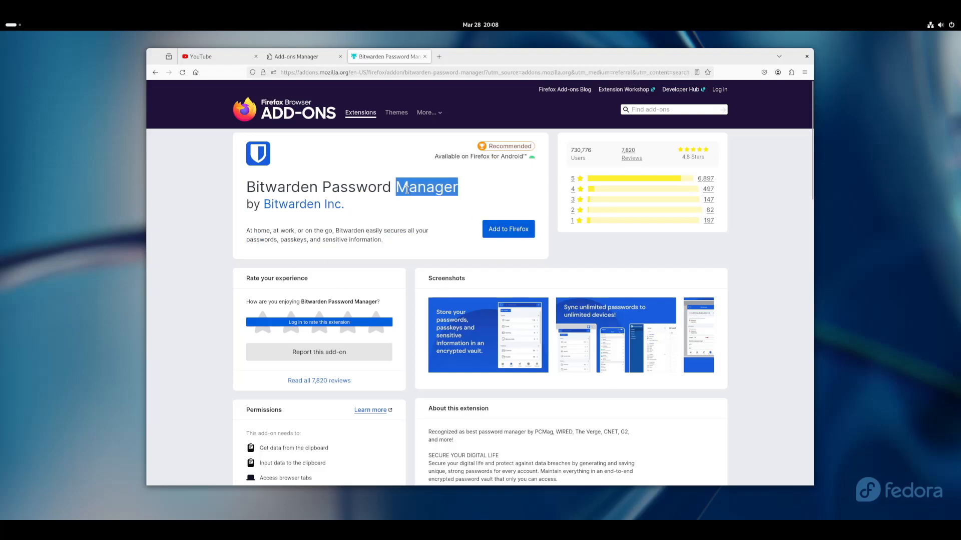
key(ctrl+w)
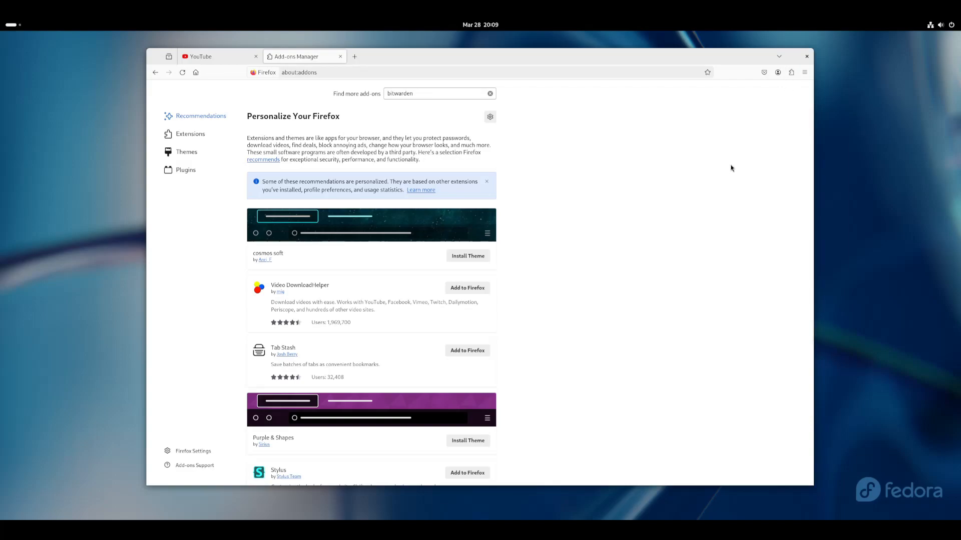
Search for bitwarden again from the Add-ons Manager.
click(440, 94)
text(bitwarden)
key(Return)
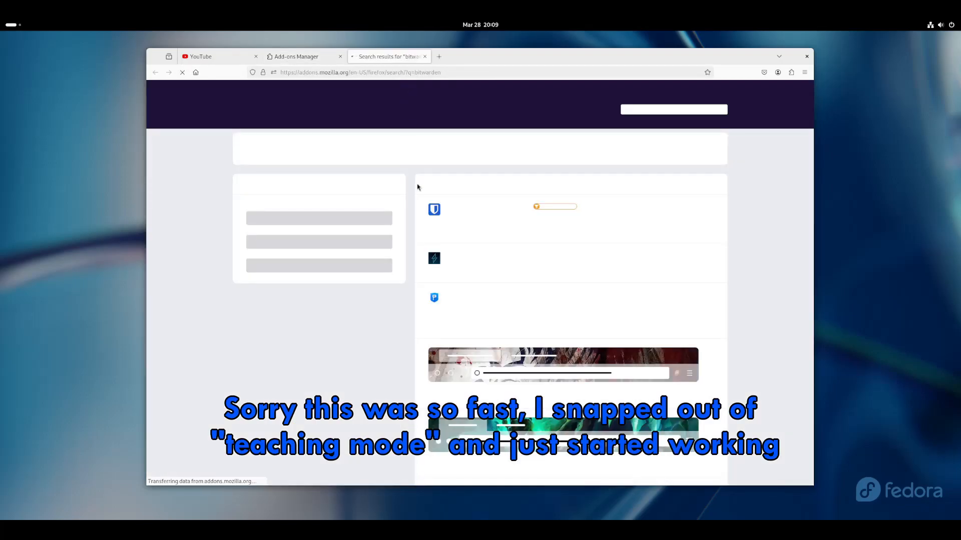
Open the Bitwarden Password Manager page from the search results, add the extension with its permissions and acknowledge the installation.
click(493, 208)
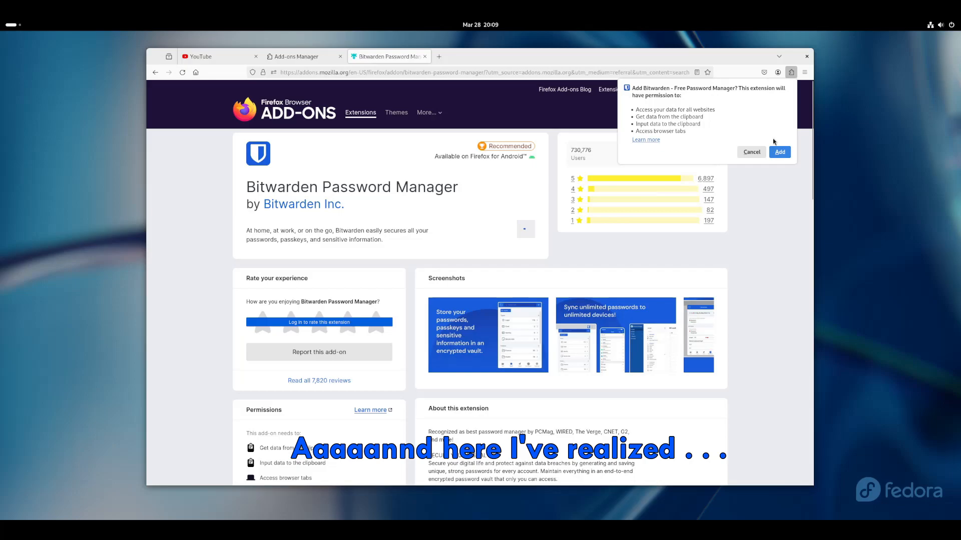
click(781, 152)
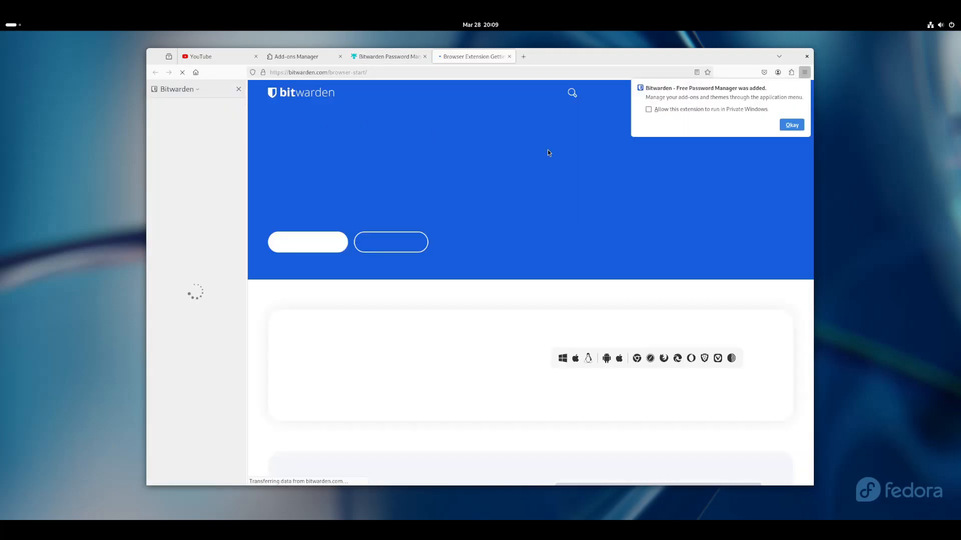
click(791, 126)
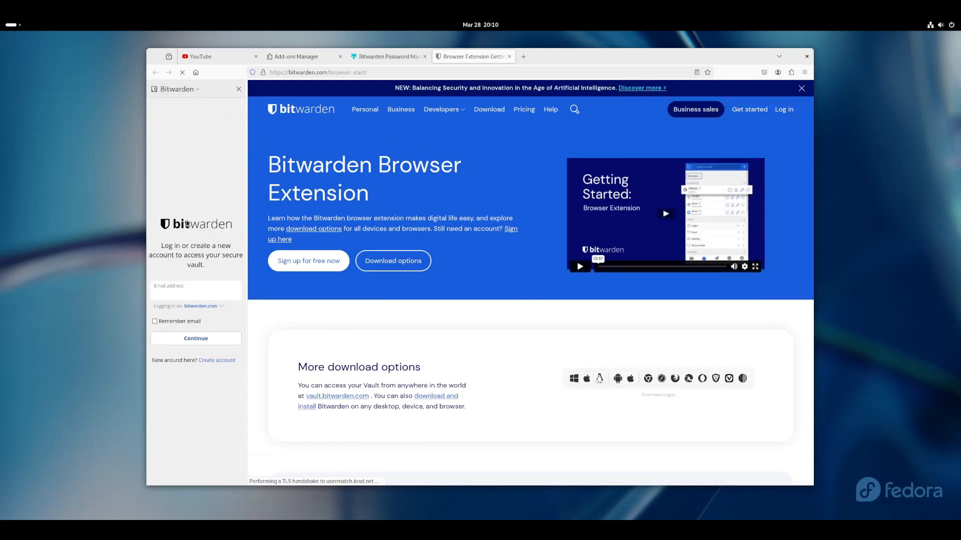
Close the Bitwarden sidebar and the two Bitwarden tabs to return to the Add-ons Manager.
click(239, 89)
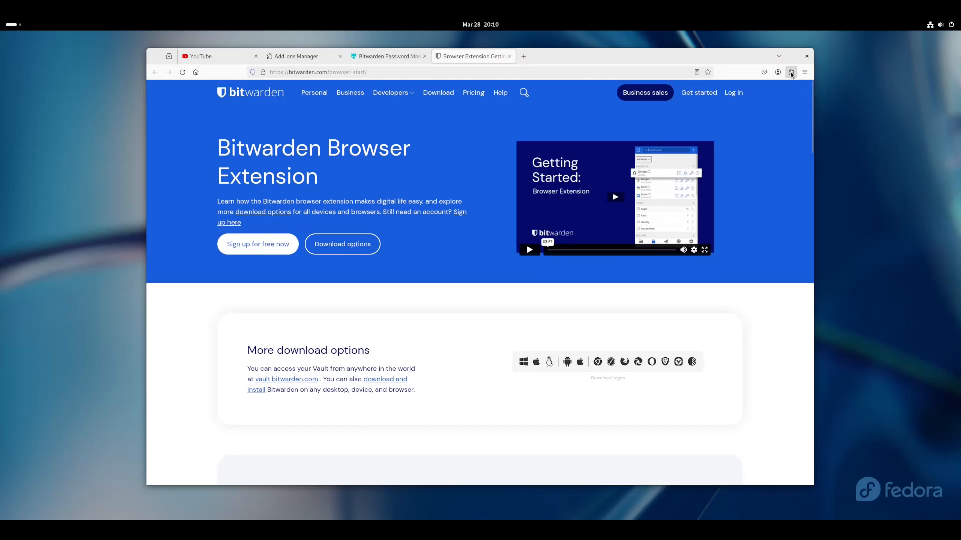
middle_click(402, 57)
middle_click(395, 57)
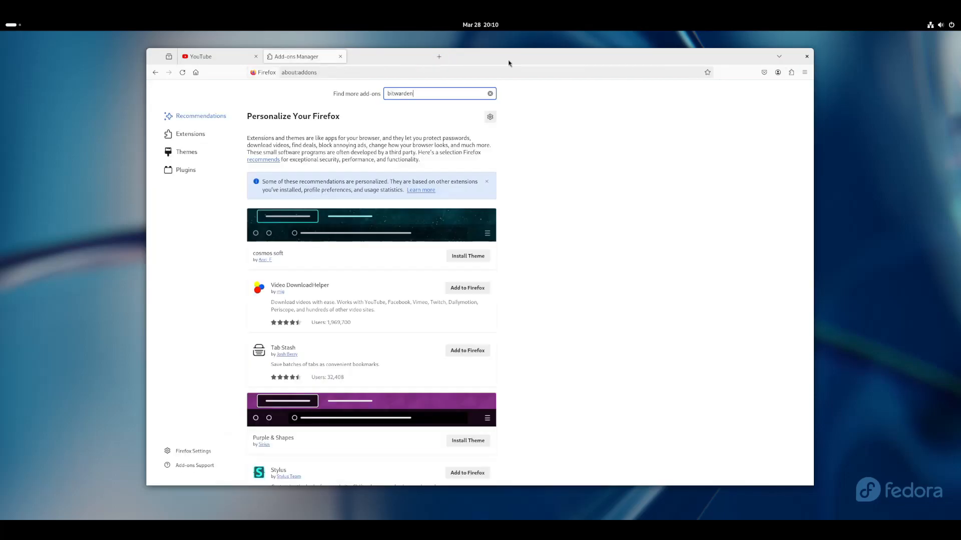
View the Bitwarden login panel from the list of installed extensions and dismiss it.
click(793, 73)
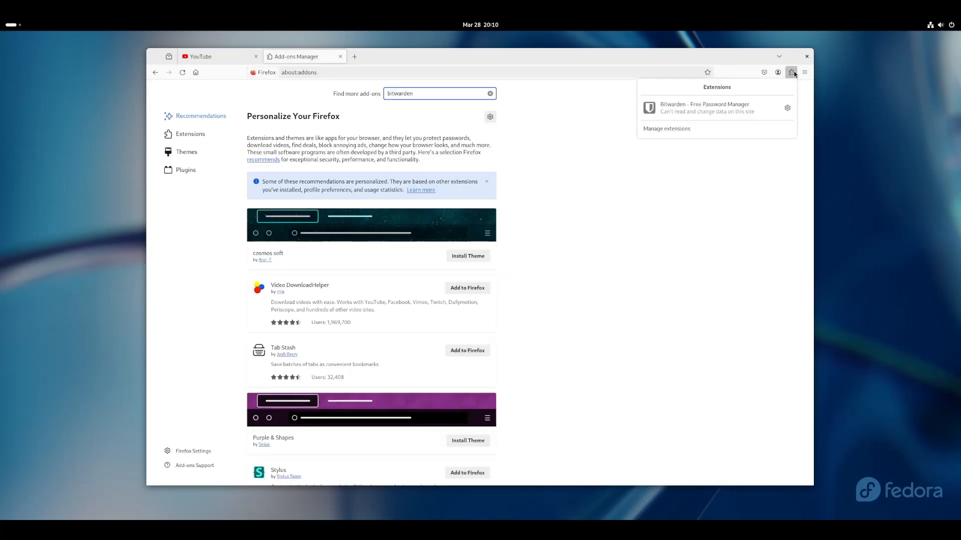
click(704, 110)
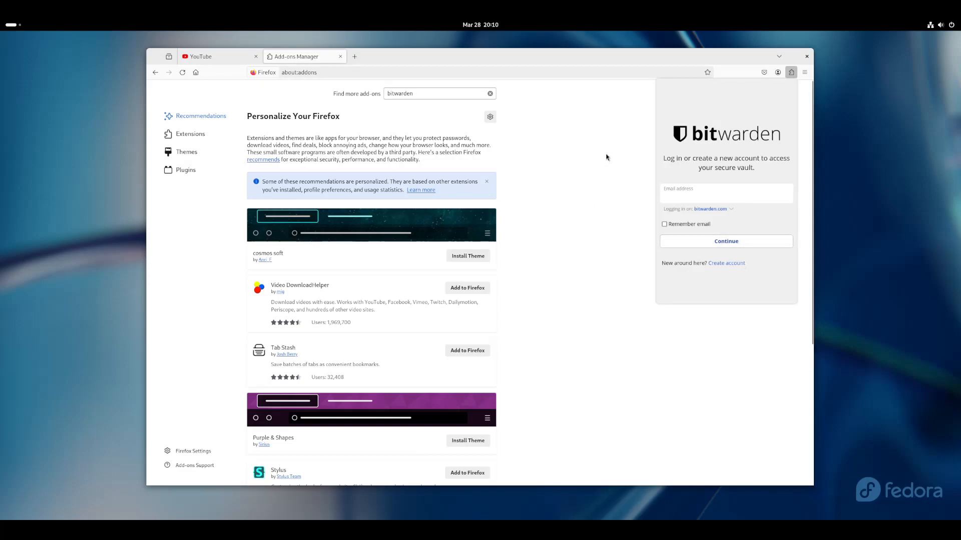
click(701, 196)
click(600, 155)
click(790, 74)
click(737, 111)
click(610, 154)
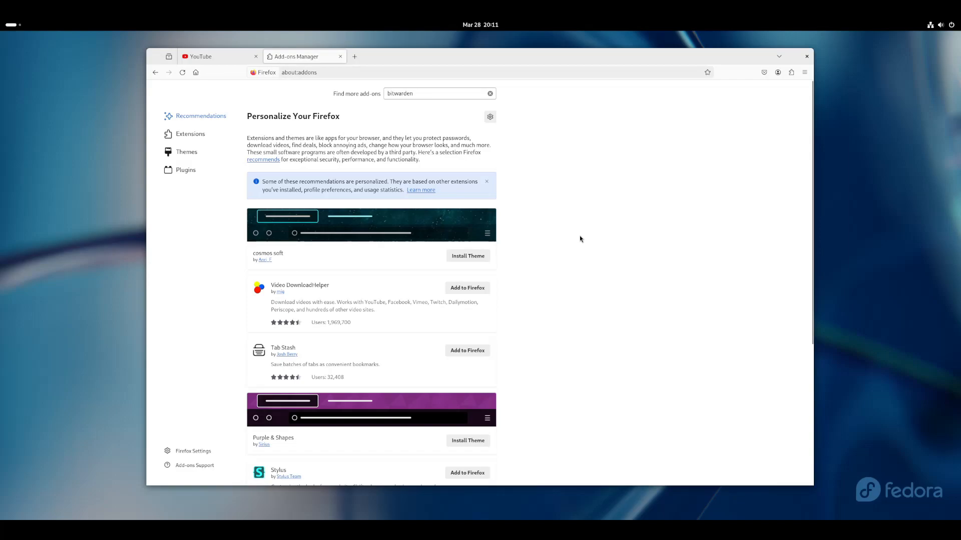
Pin the Bitwarden extension to the toolbar, and view its login panel from there.
click(791, 73)
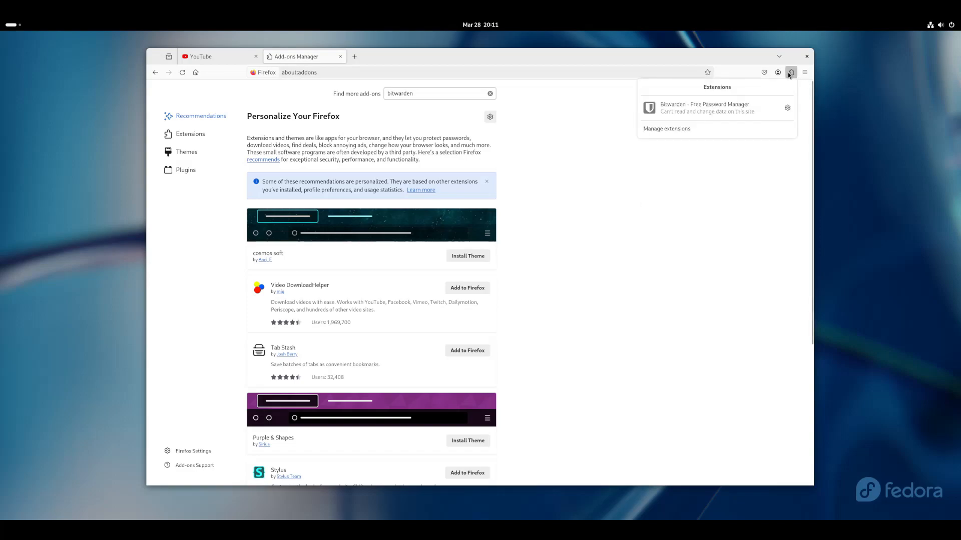
right_click(719, 108)
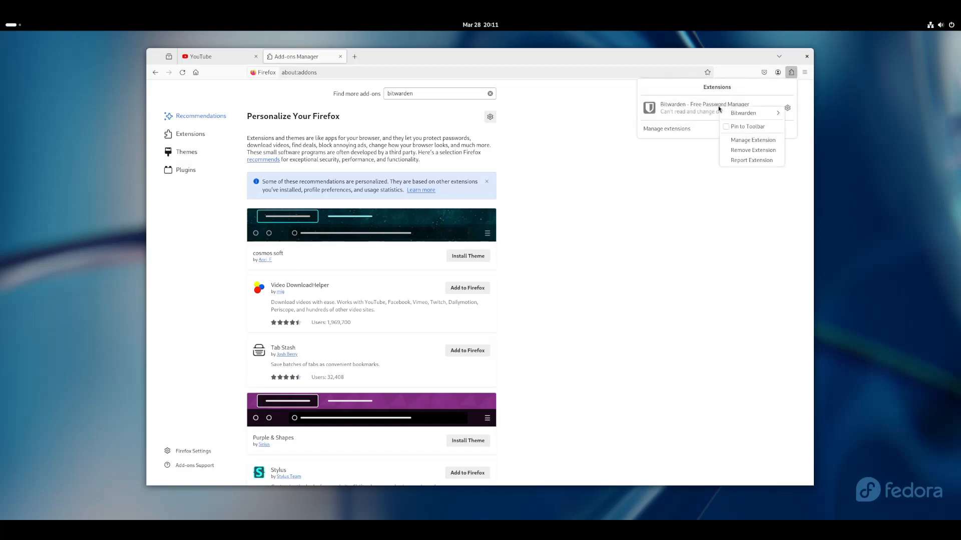
click(740, 127)
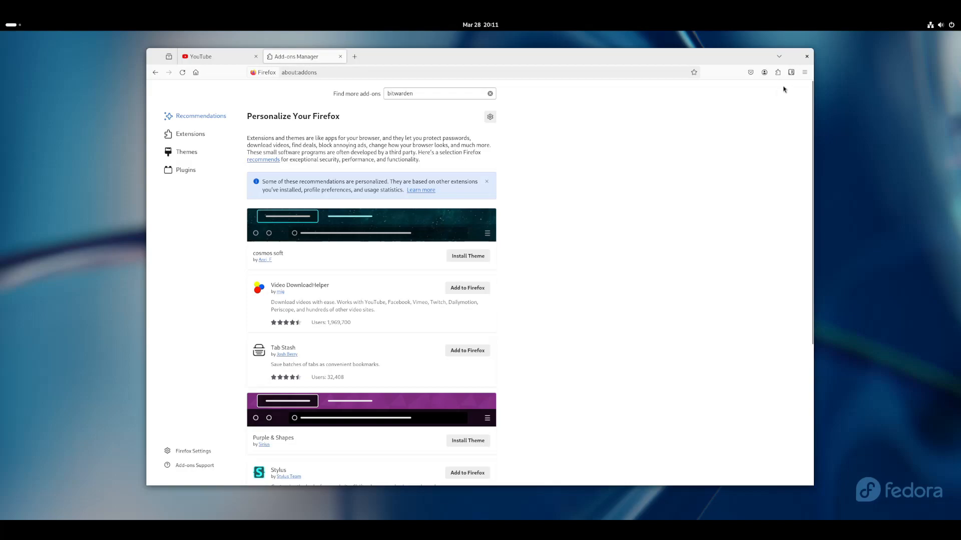
click(792, 72)
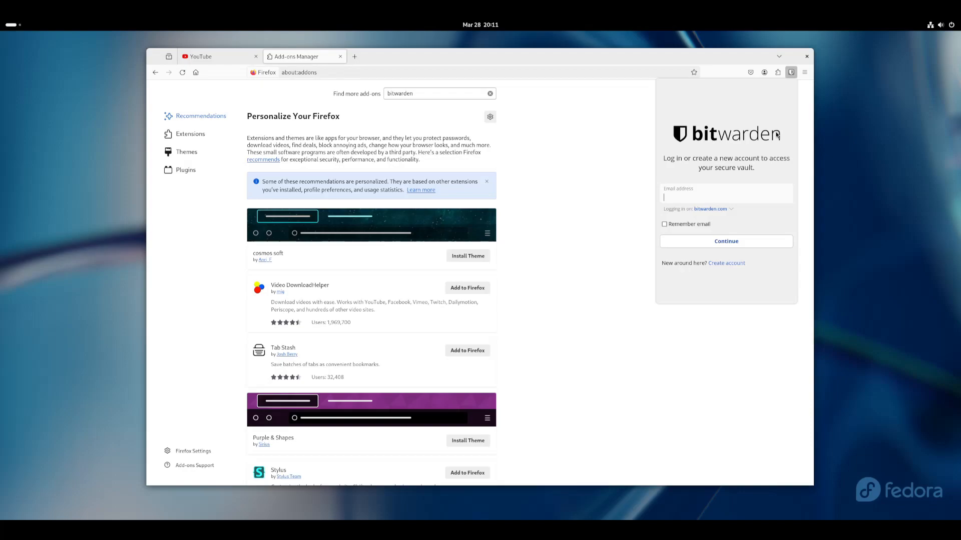
click(609, 142)
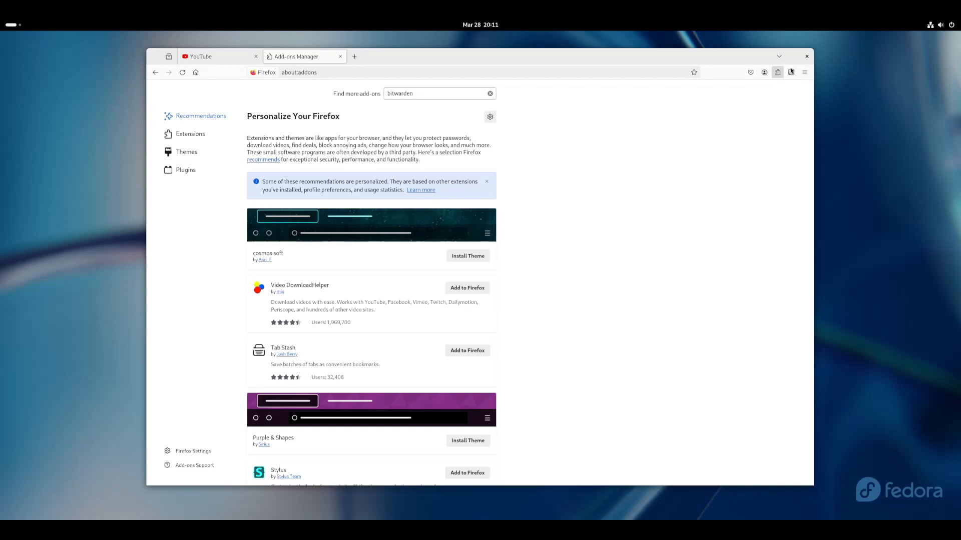
Customize the toolbar by removing the Save to Pocket and account buttons and placing Bitwarden before the Extensions button.
right_click(737, 74)
click(746, 100)
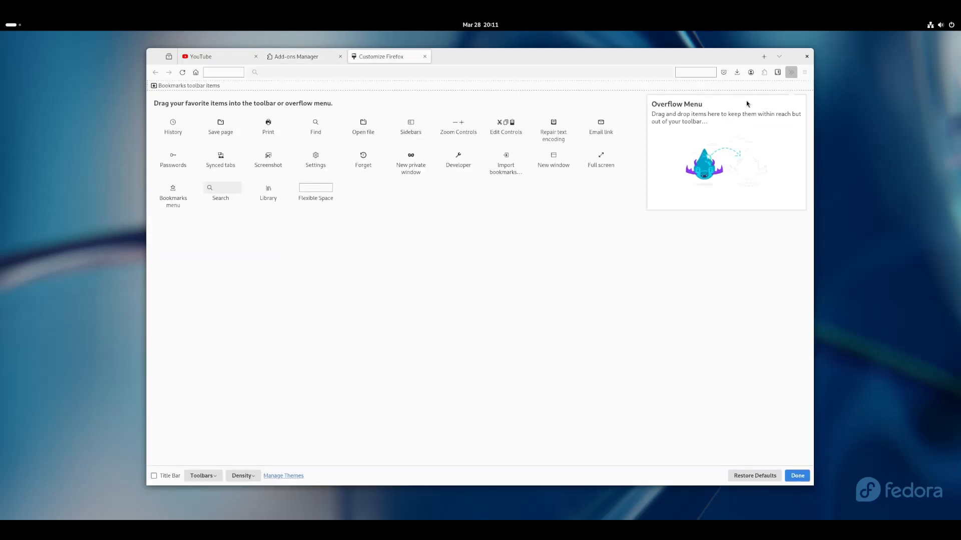
drag(778, 72, 416, 198)
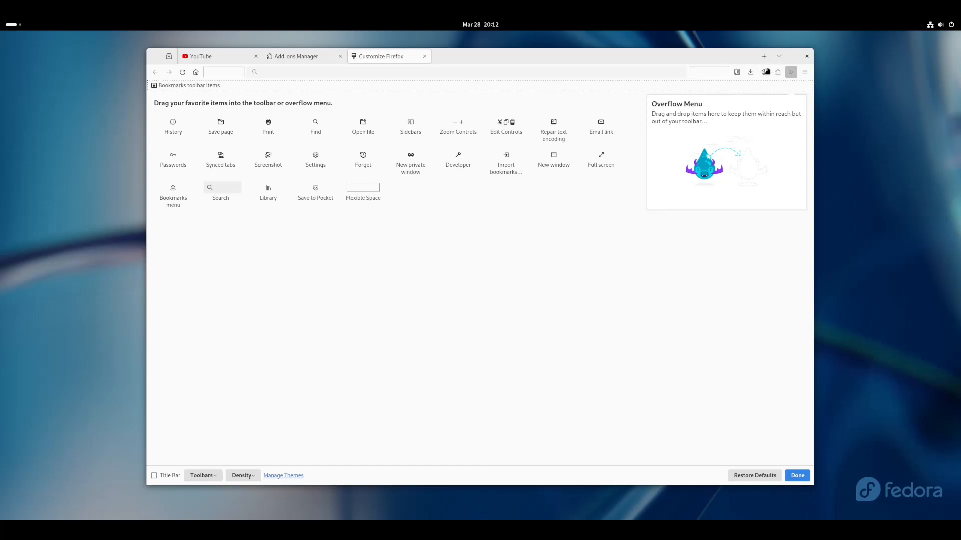
drag(765, 73, 447, 195)
click(798, 475)
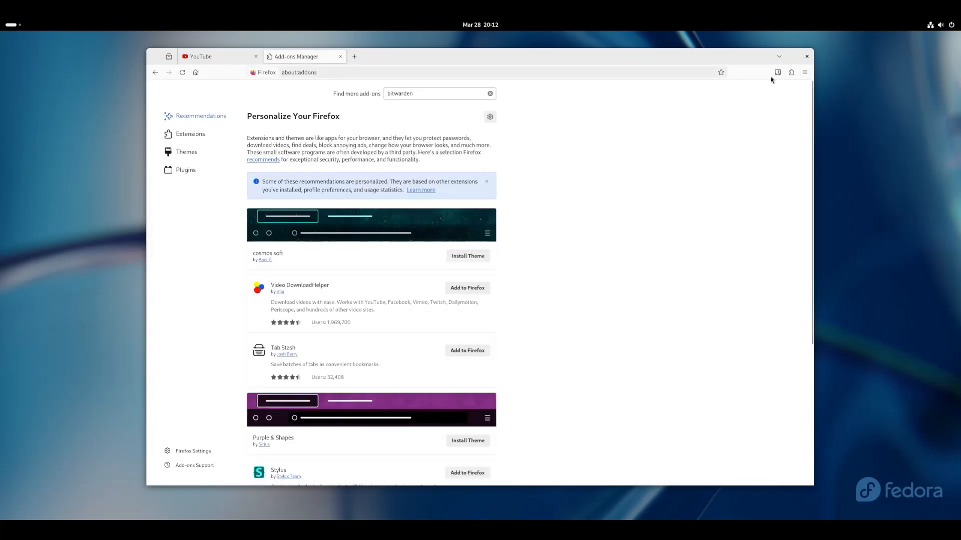
Close the Add-ons Manager tab and load the home page in the remaining tab.
click(802, 75)
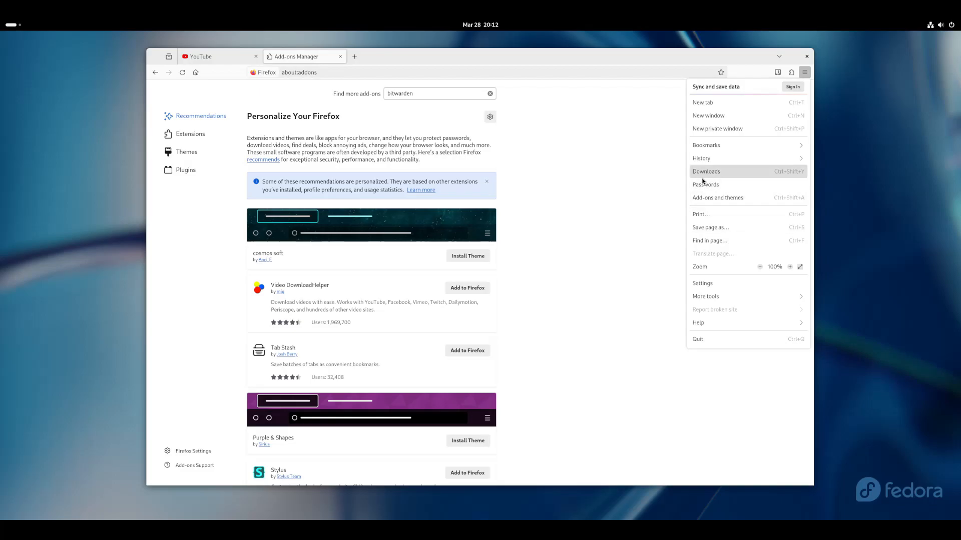
click(595, 169)
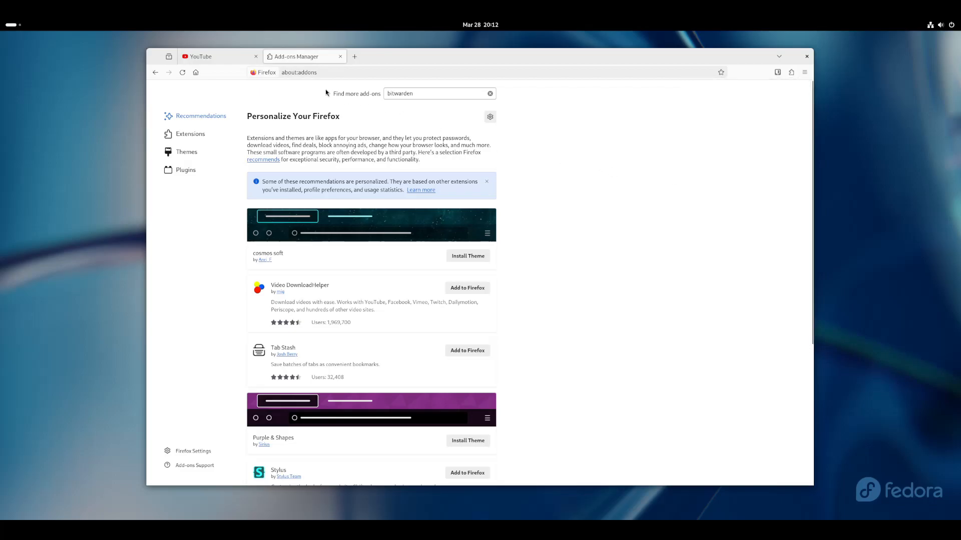
middle_click(293, 60)
click(778, 71)
click(628, 124)
click(196, 72)
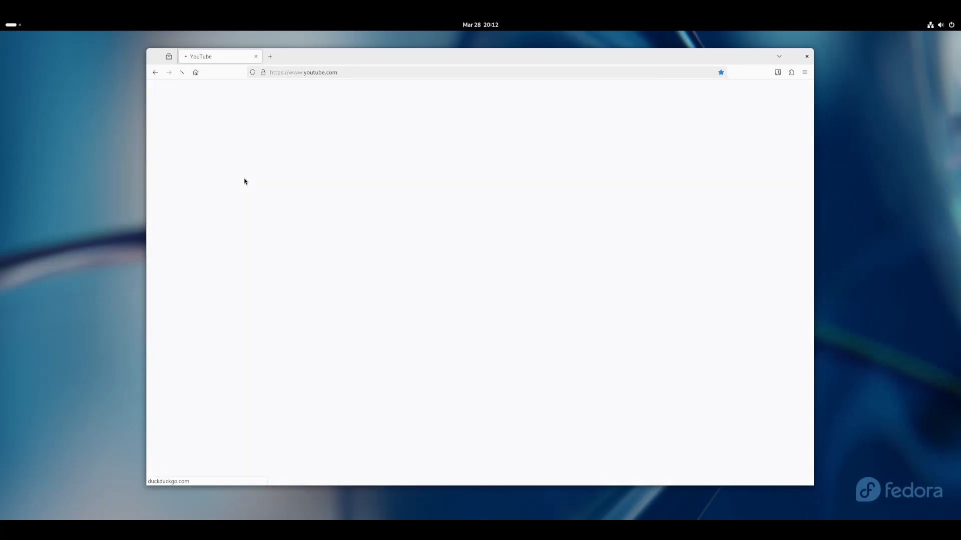
Open the built-in Passwords page and read its notes on saving and syncing passwords.
click(805, 72)
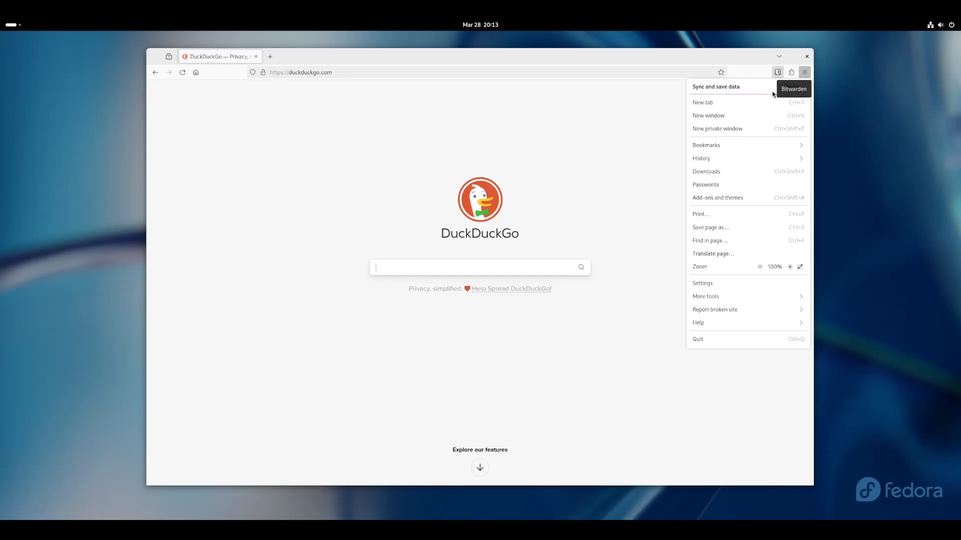
click(718, 188)
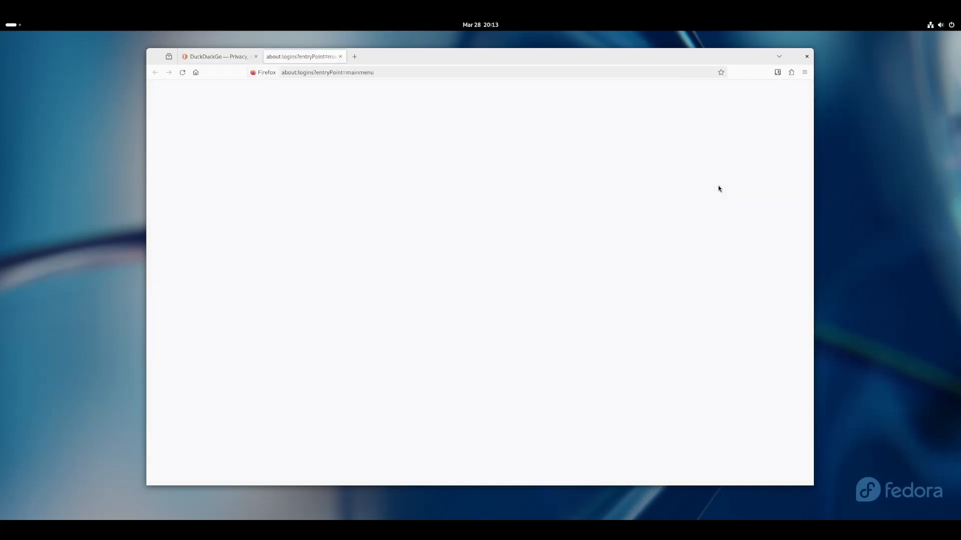
triple_click(497, 216)
drag(504, 246, 508, 260)
click(509, 269)
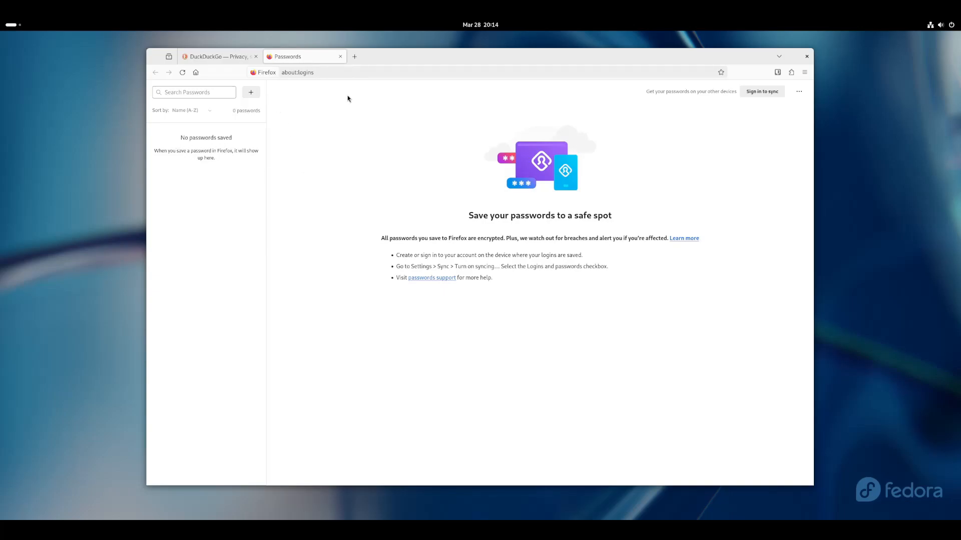
Review the password options in the Privacy & Security preferences, and close the Settings and Passwords tabs.
click(798, 91)
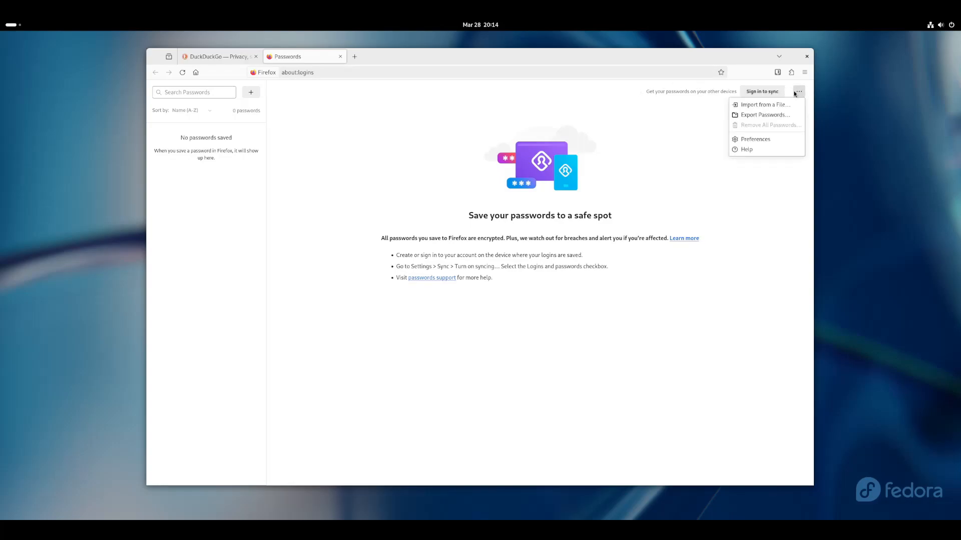
click(762, 137)
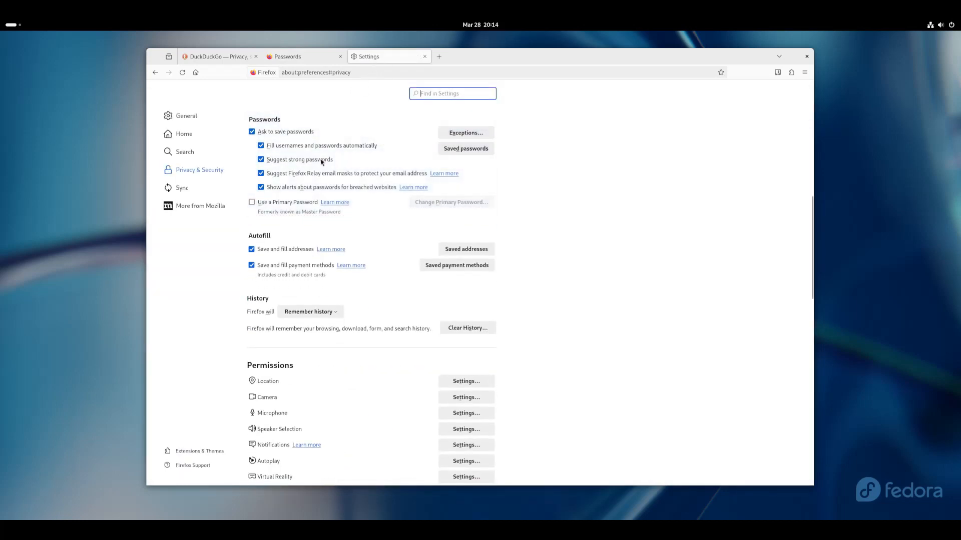
click(424, 56)
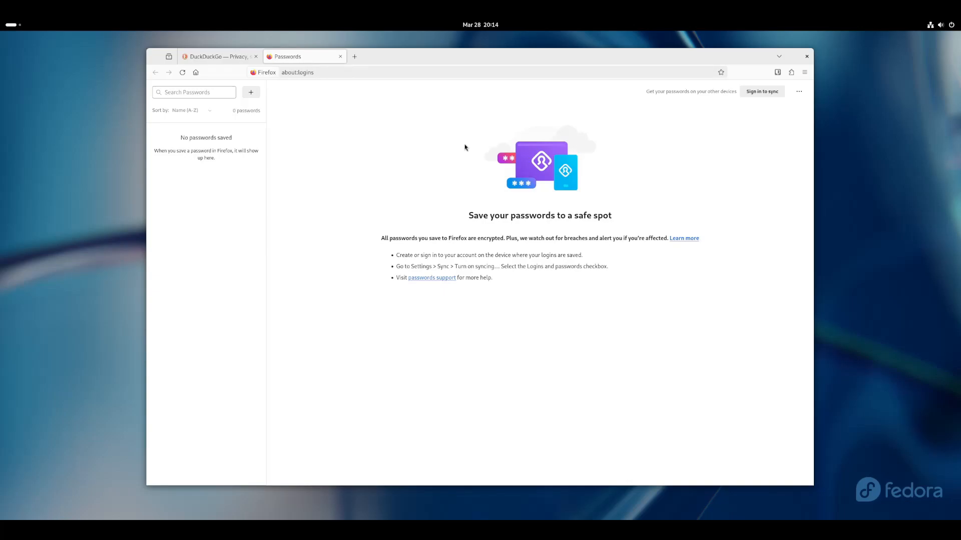
key(ctrl+w)
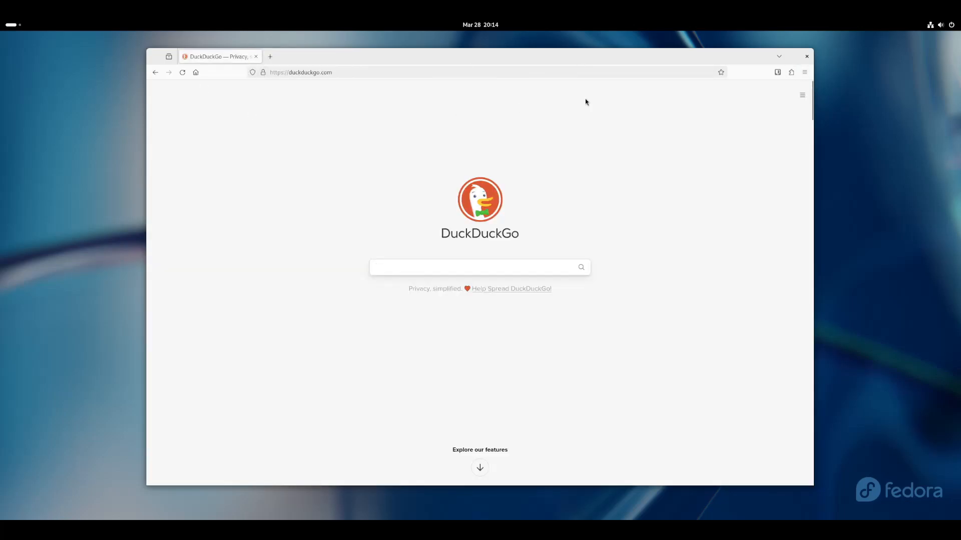
Open youtube.com in a new tab and switch back to the DuckDuckGo tab using the list of open tabs.
click(779, 57)
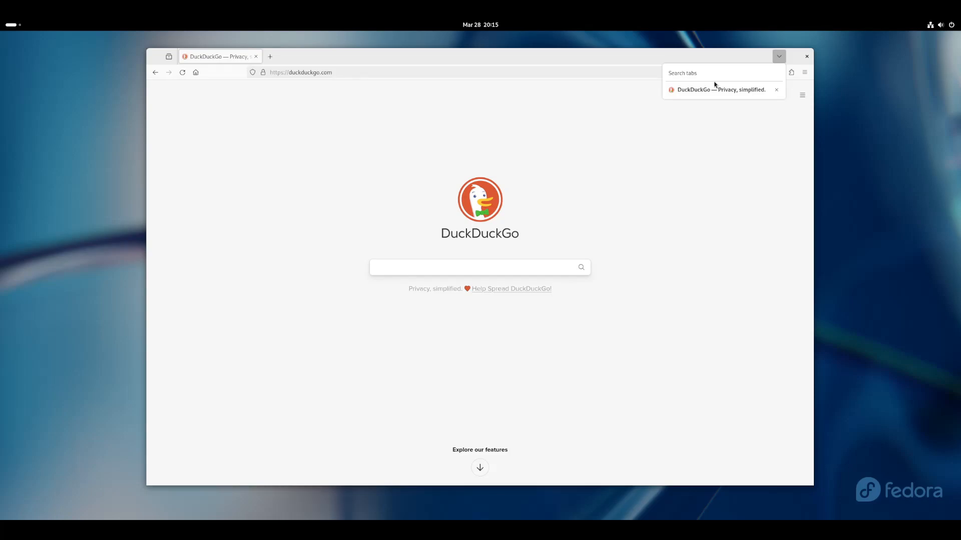
click(361, 132)
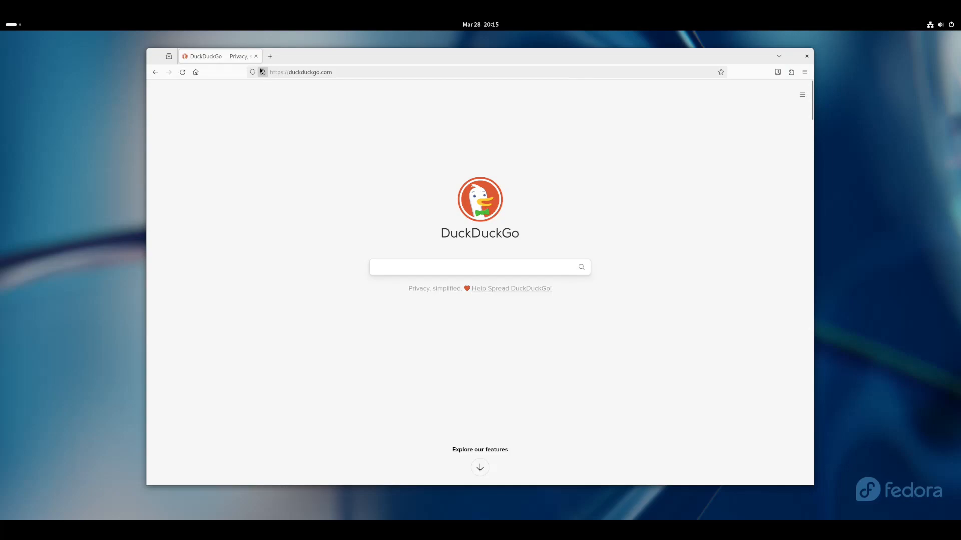
click(270, 56)
text(youtube.com/)
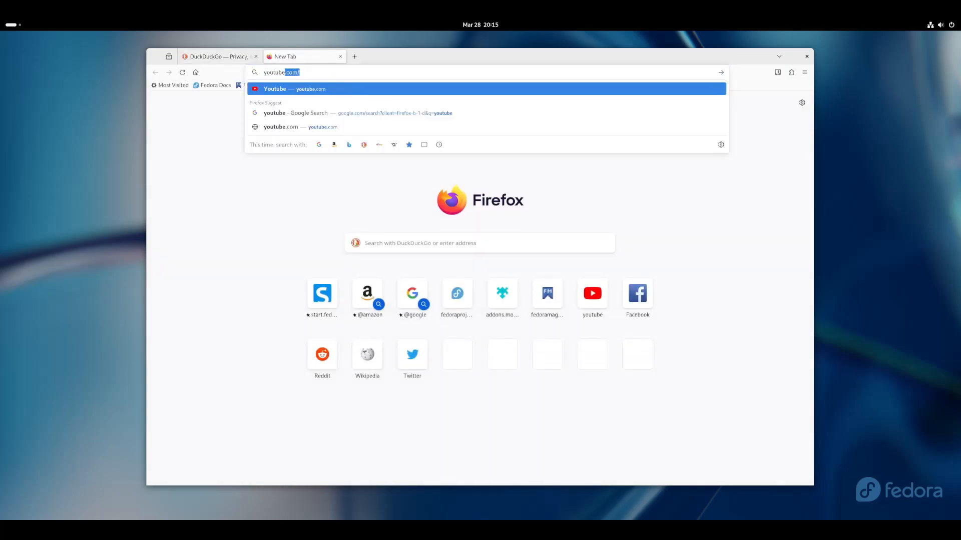
key(Return)
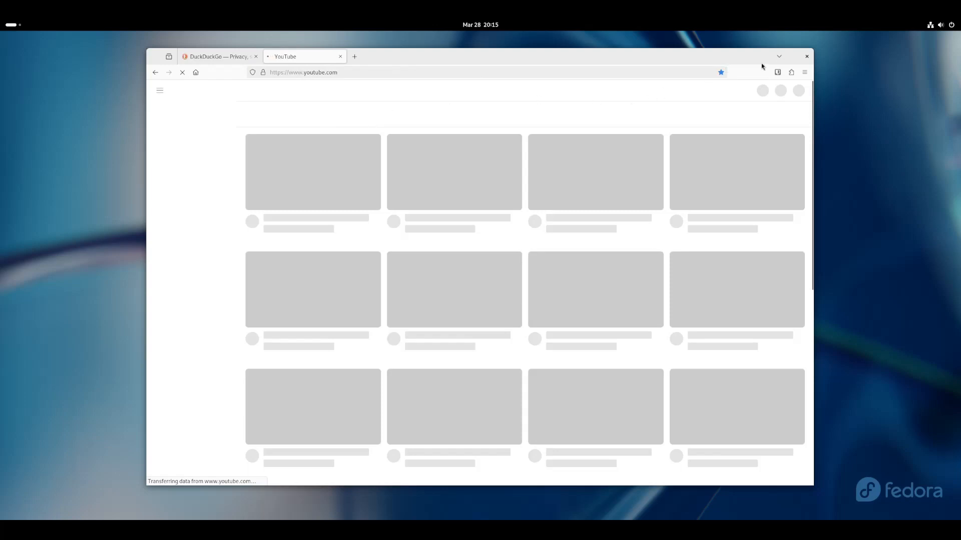
click(779, 57)
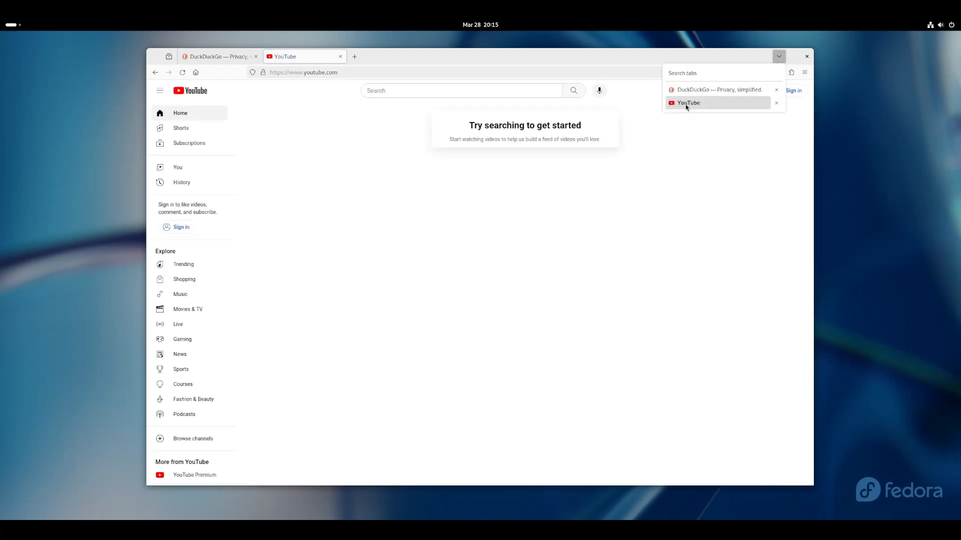
click(709, 89)
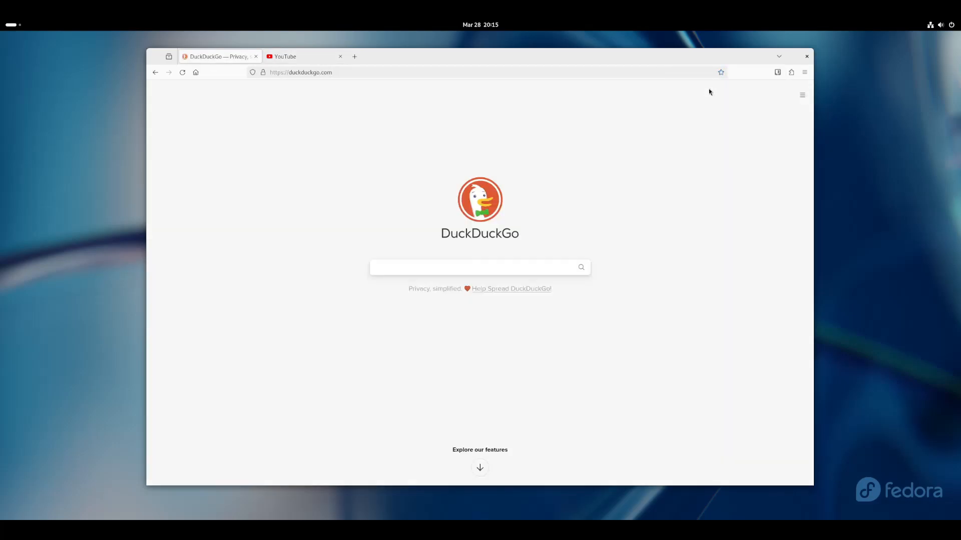
Close the YouTube tab from the list of open tabs and start a search among the tabs.
click(777, 59)
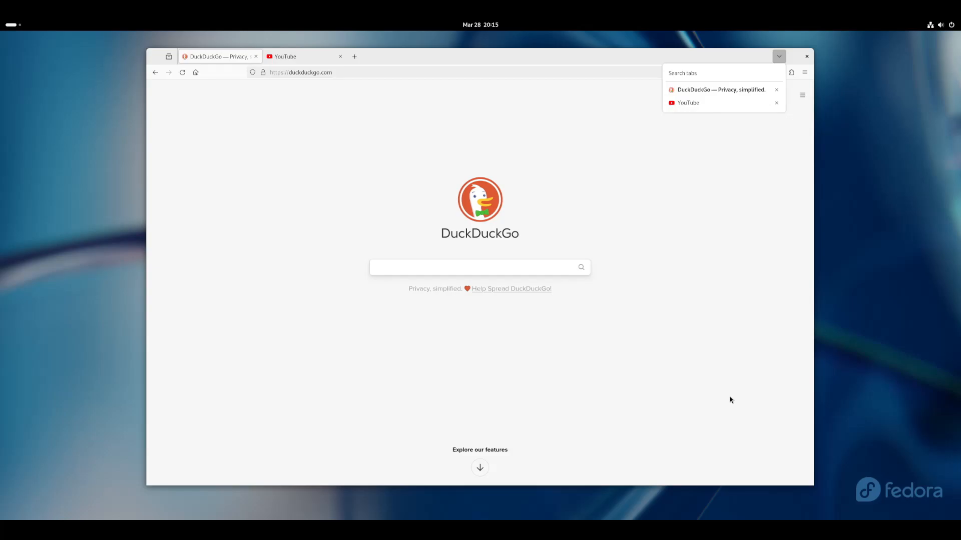
click(775, 103)
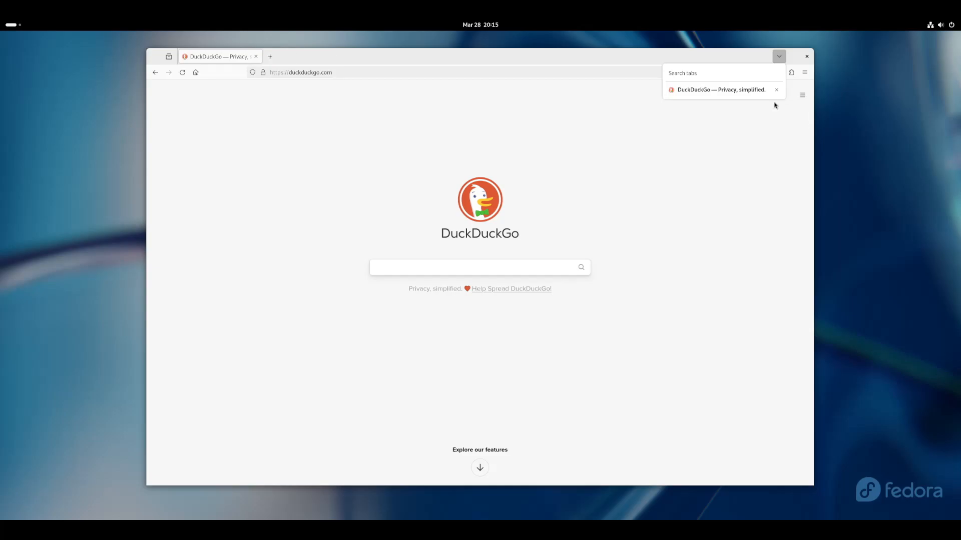
click(697, 75)
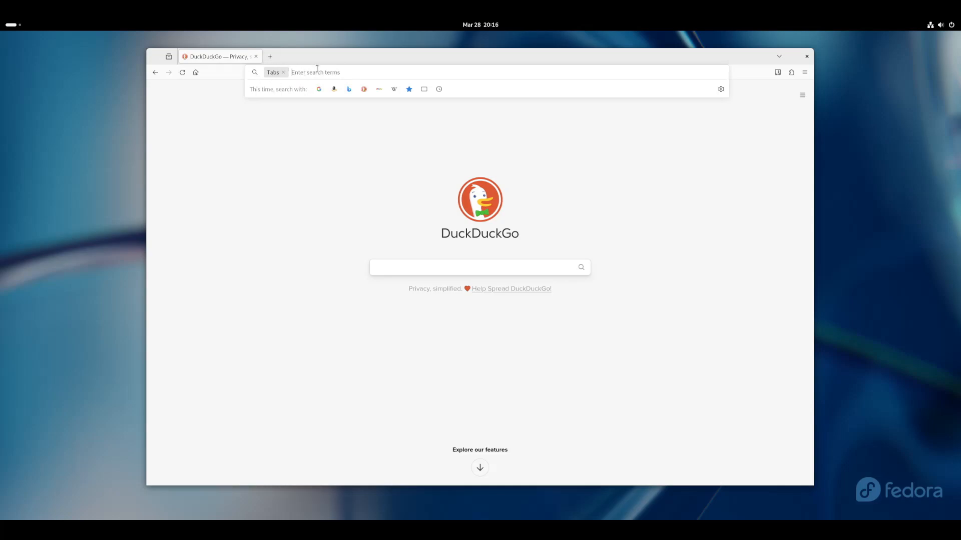
Leave the tab search, open the Search settings and review the Firefox Suggest address bar options.
click(667, 136)
click(805, 72)
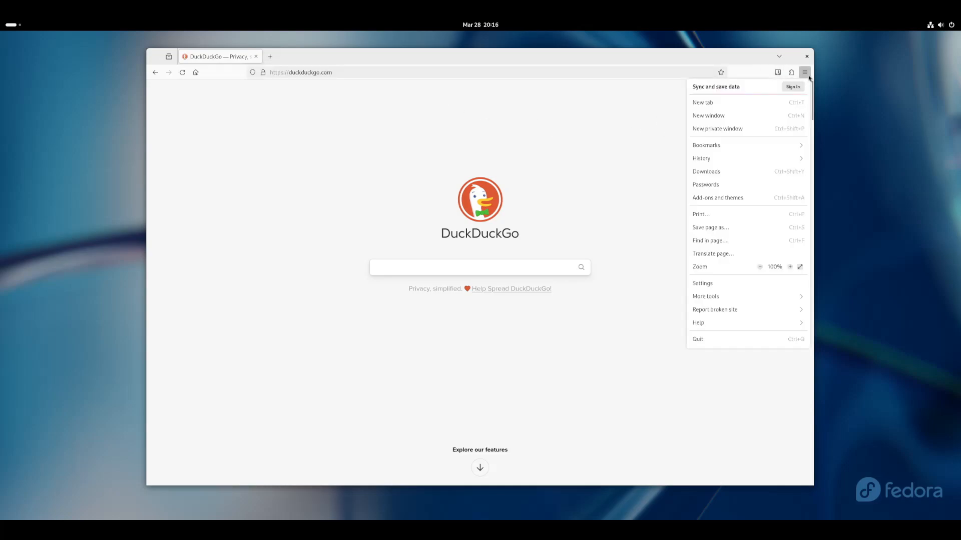
click(708, 283)
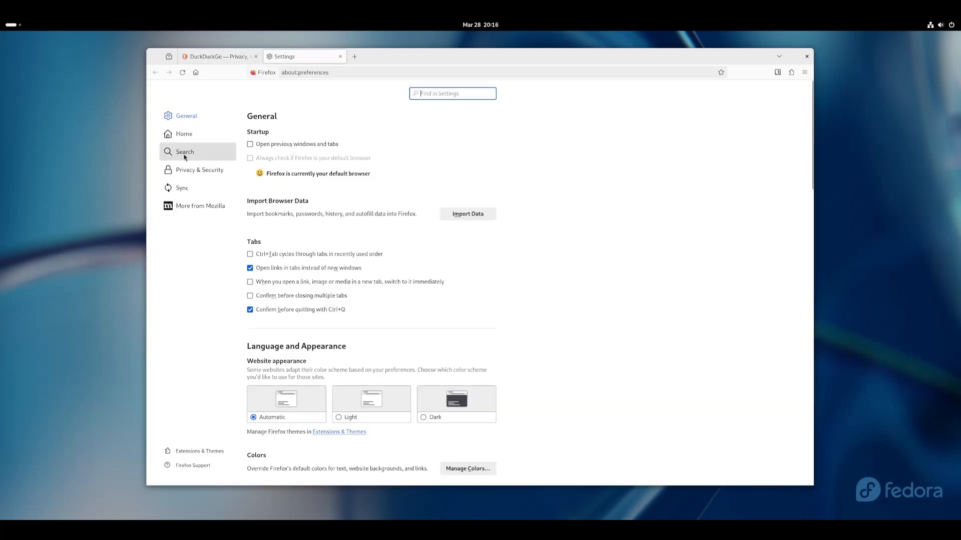
click(201, 155)
scroll(325, 297, down, 2)
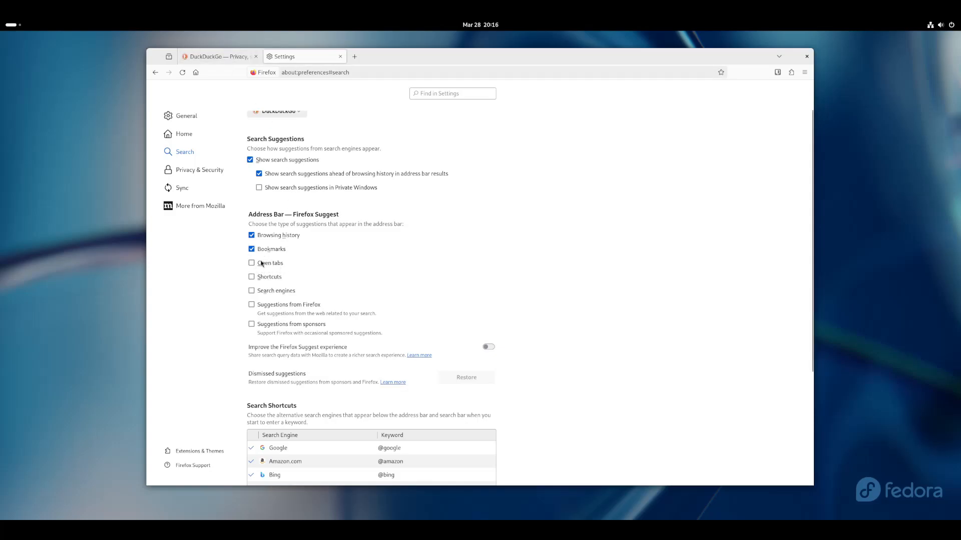
Open a new tab, search the open tabs for "duck" and clear the search with its tab filter.
click(355, 56)
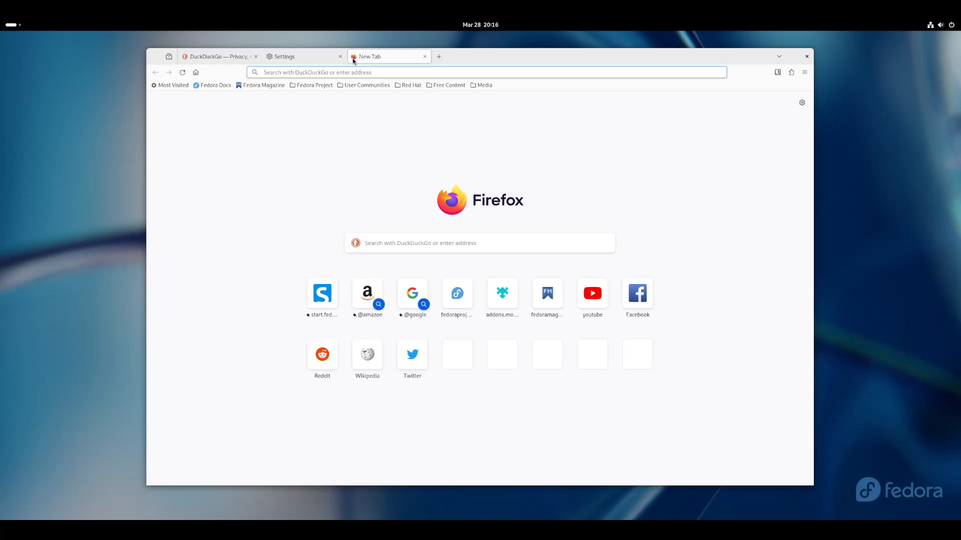
click(779, 56)
click(721, 71)
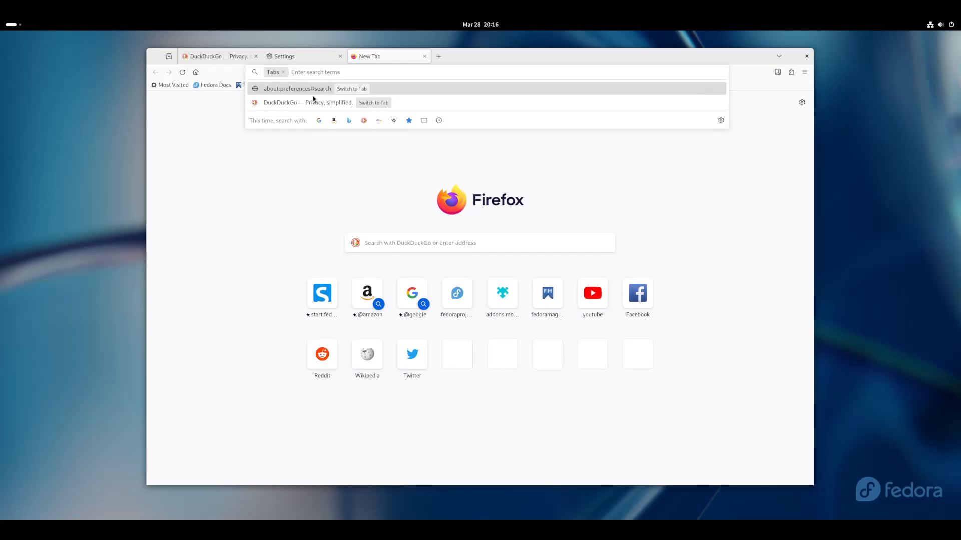
text(duck)
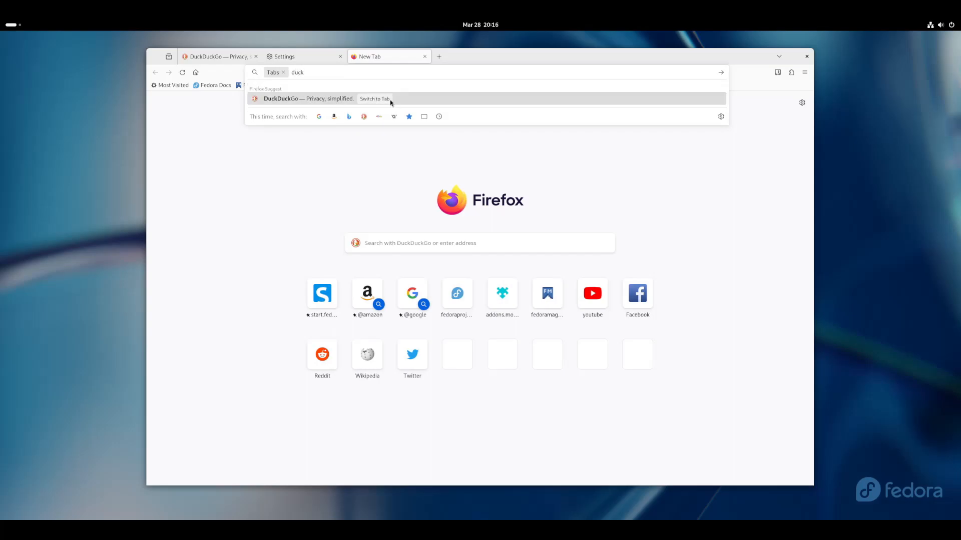
key(ctrl+BackSpace)
key(BackSpace)
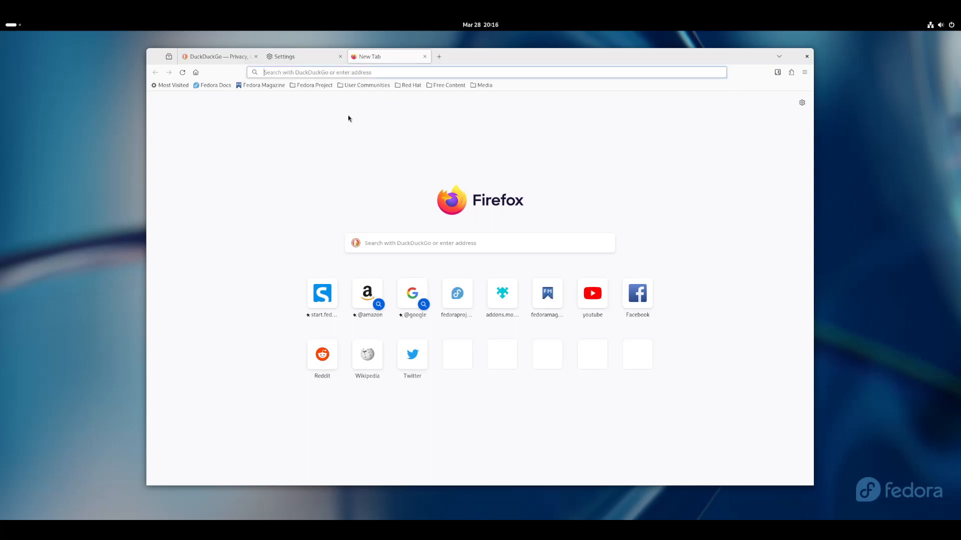
Check the Open tabs suggestion option, look up "duck" in the new tab's address bar to view its suggestions, and close that tab.
click(305, 58)
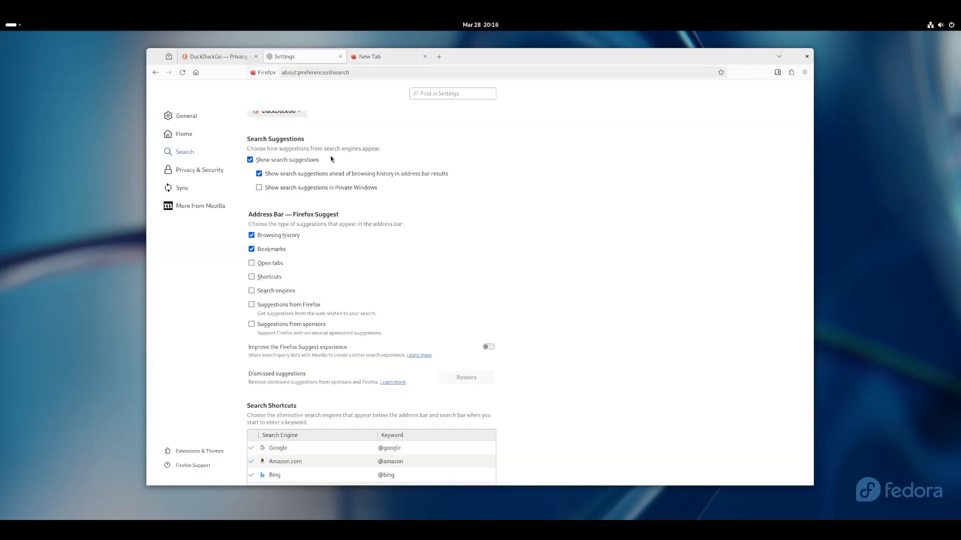
click(270, 263)
click(376, 57)
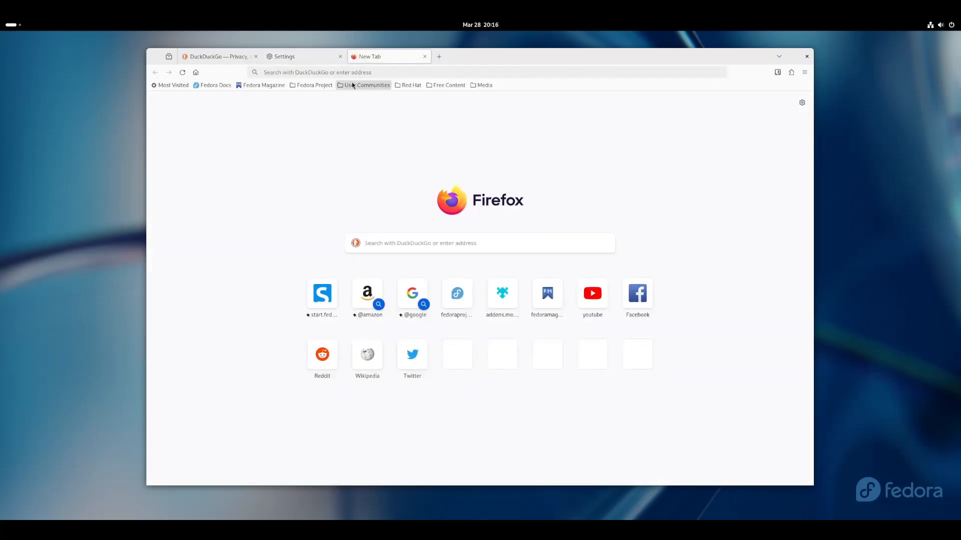
text(duck)
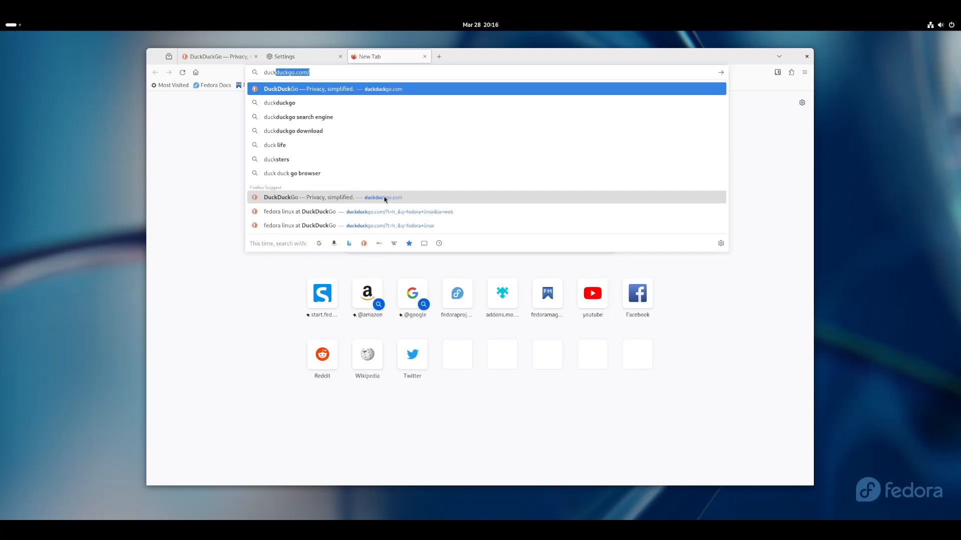
key(ctrl+w)
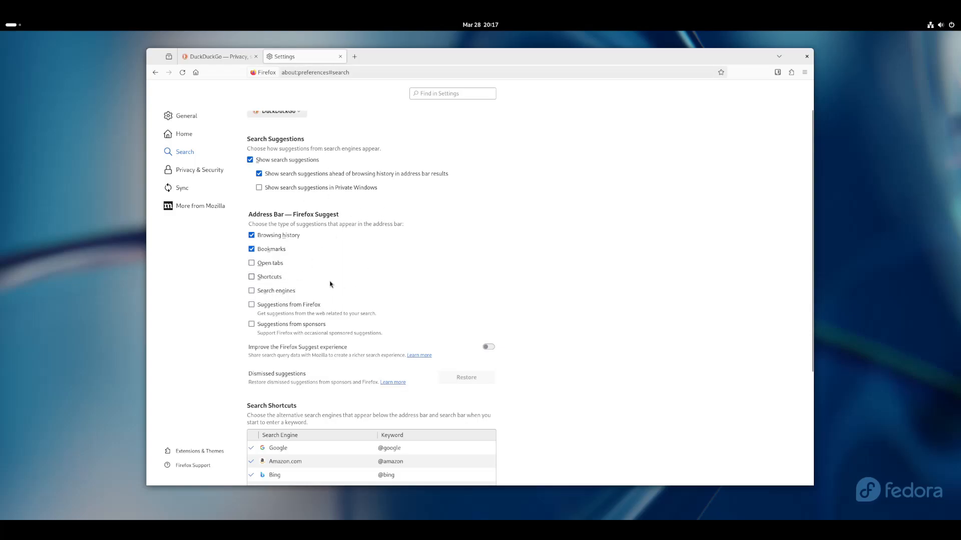
Open and close an empty tab, and close the Settings tab to return to the DuckDuckGo page.
key(ctrl+t)
click(425, 56)
click(340, 57)
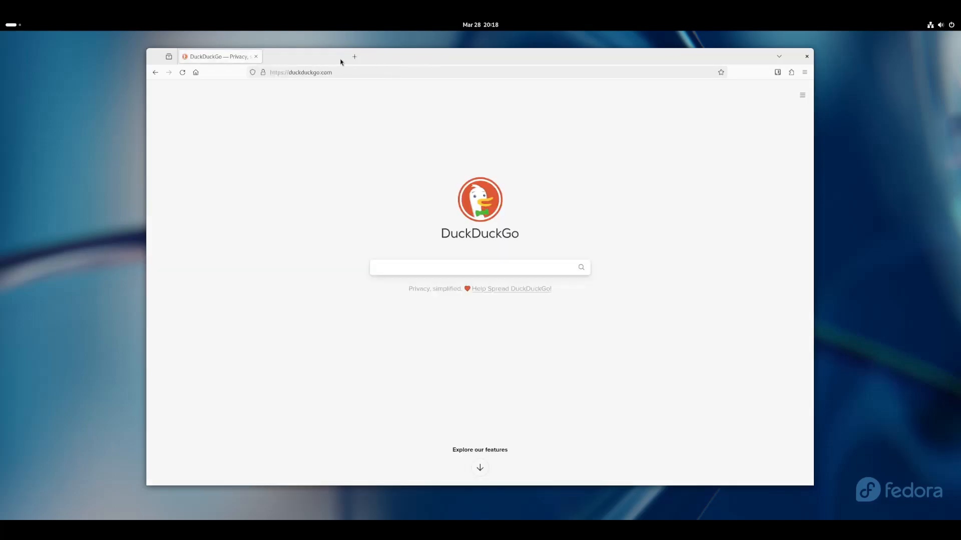
View the DuckDuckGo page's side menu and close it again.
right_click(701, 130)
click(618, 132)
click(801, 96)
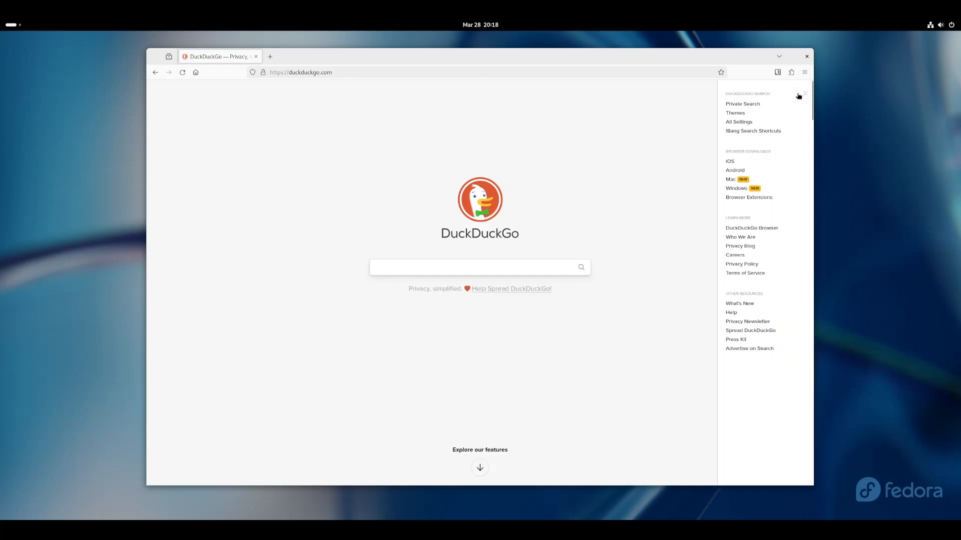
click(803, 94)
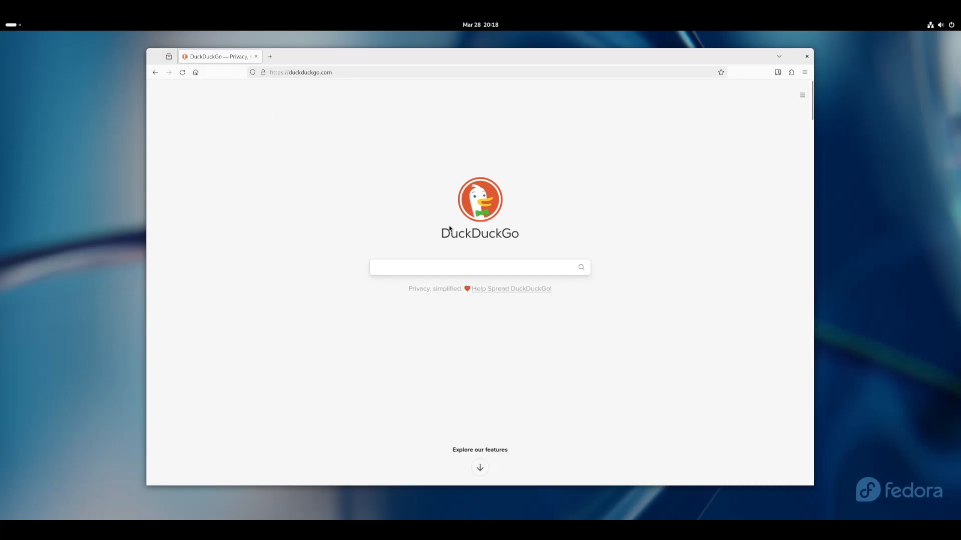
Open Firefox View and examine the recent browsing page with its open tabs, recently closed tabs and tabs from other devices.
click(169, 56)
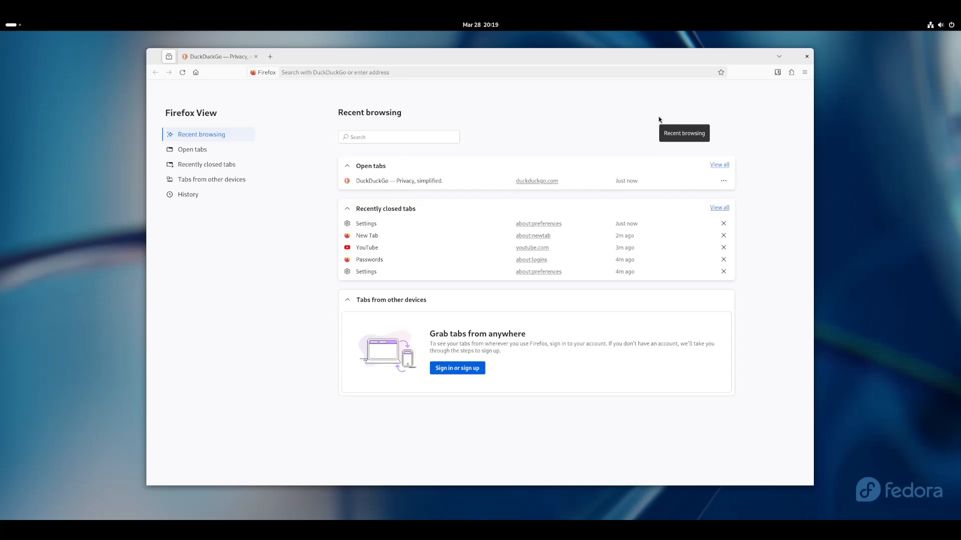
triple_click(532, 340)
click(536, 347)
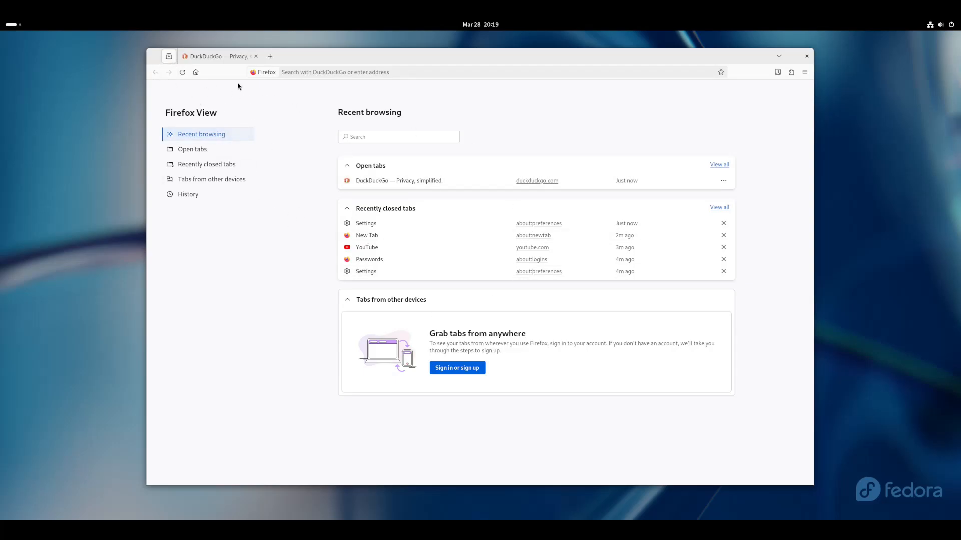
click(179, 59)
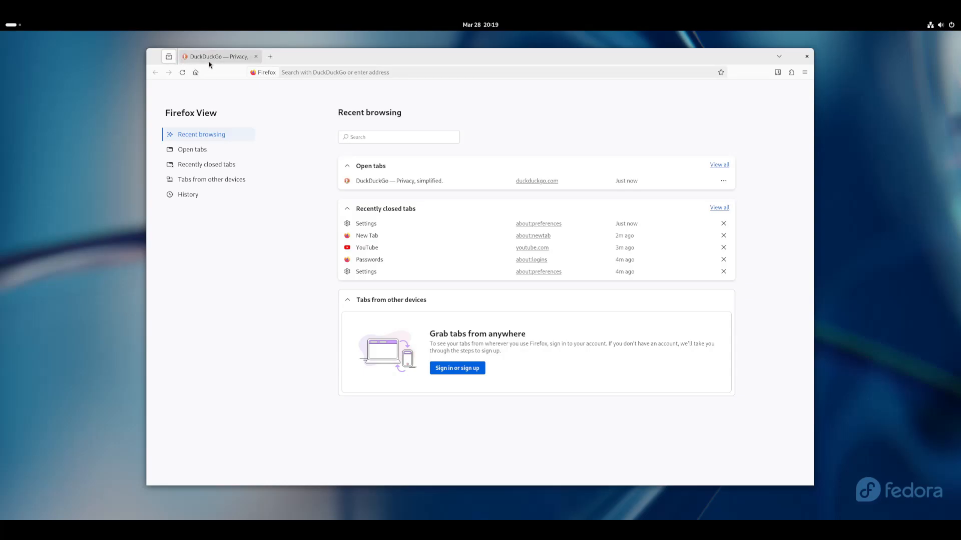
click(169, 57)
Open Settings in a new tab and switch between it and Firefox View to check the open tabs section.
click(805, 72)
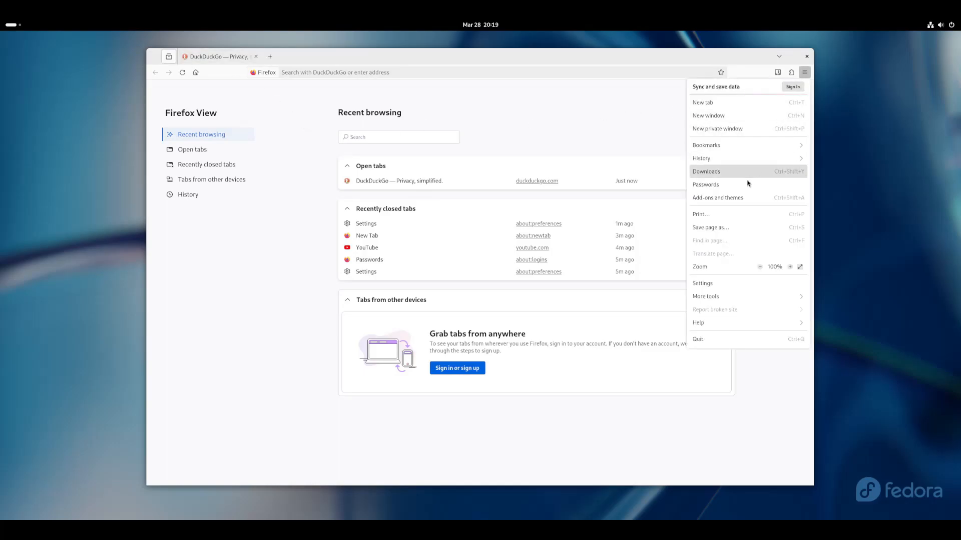
click(705, 283)
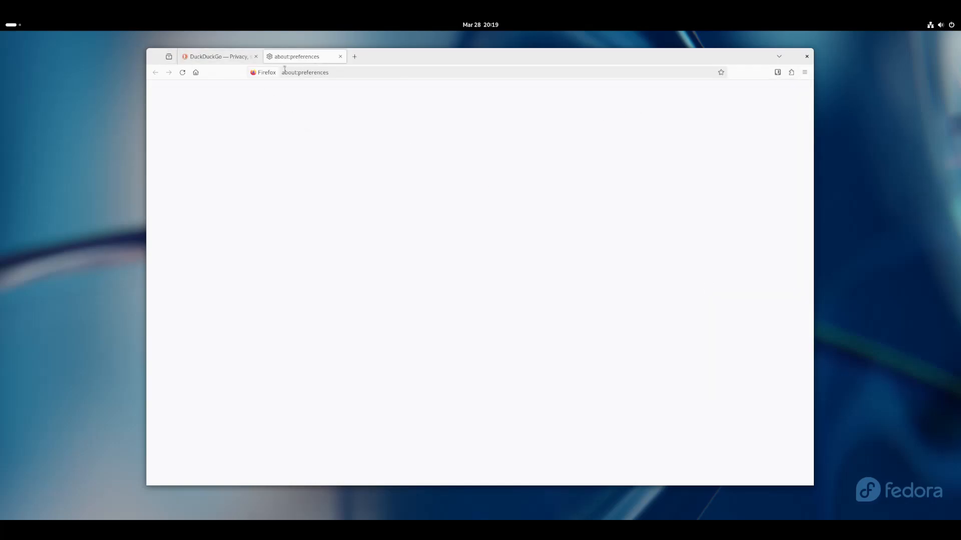
click(169, 58)
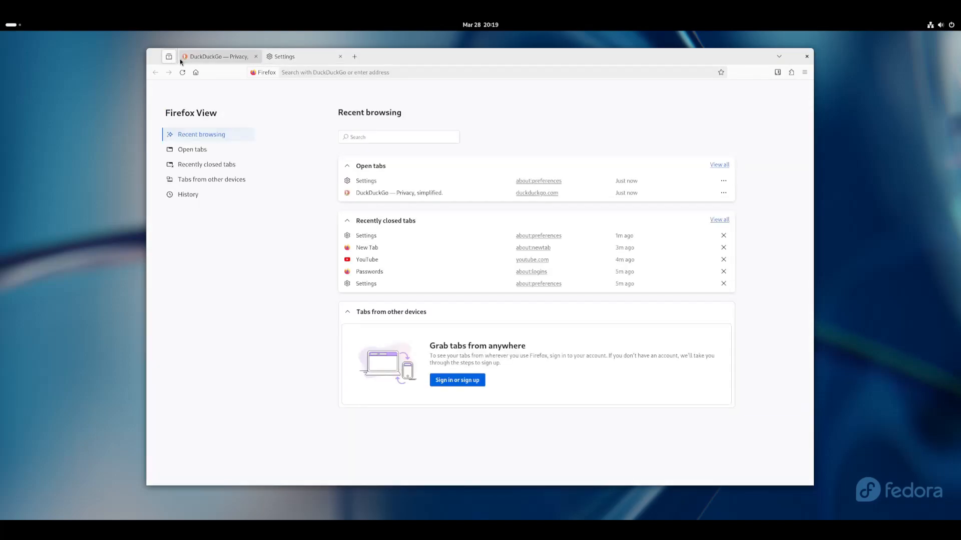
click(284, 59)
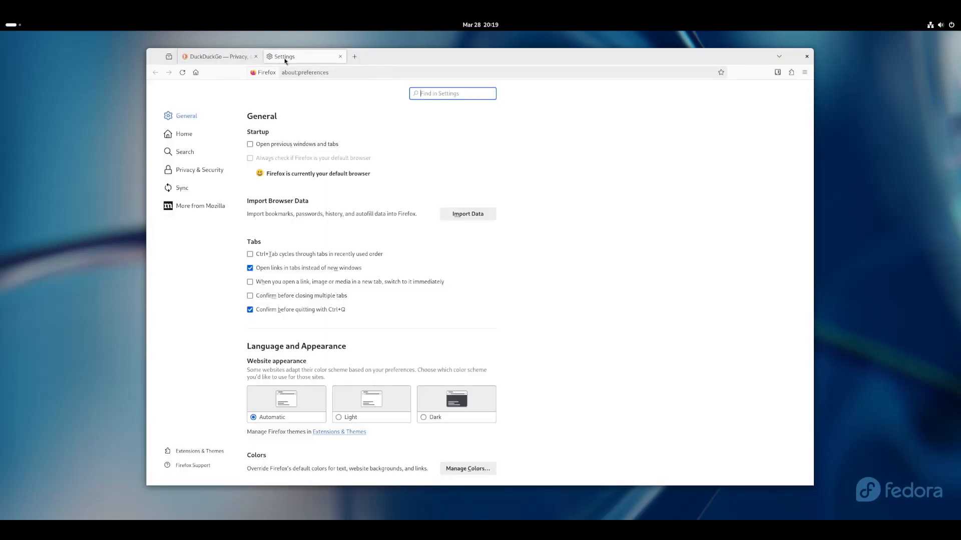
click(167, 58)
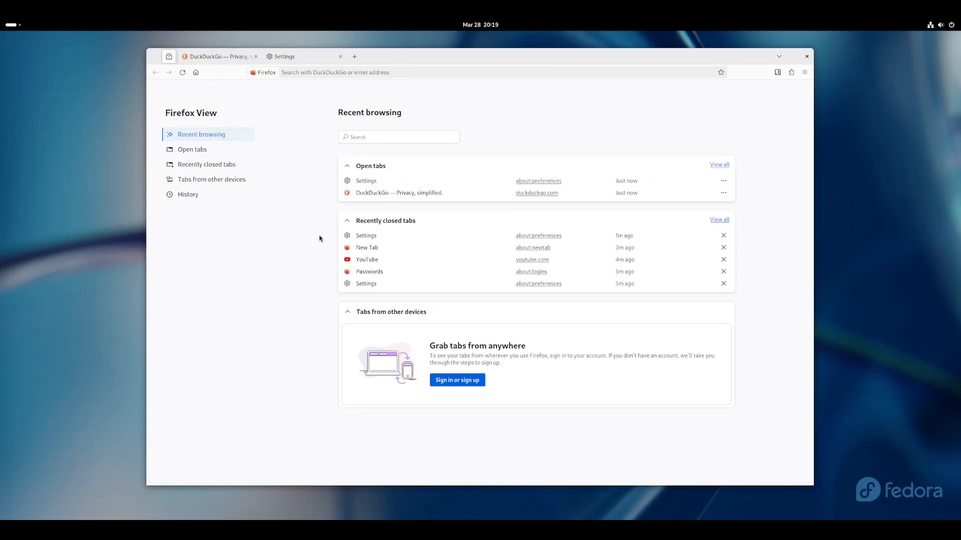
Switch to the DuckDuckGo tab from Firefox View, return to Firefox View and compare it with the list of all tabs.
click(367, 193)
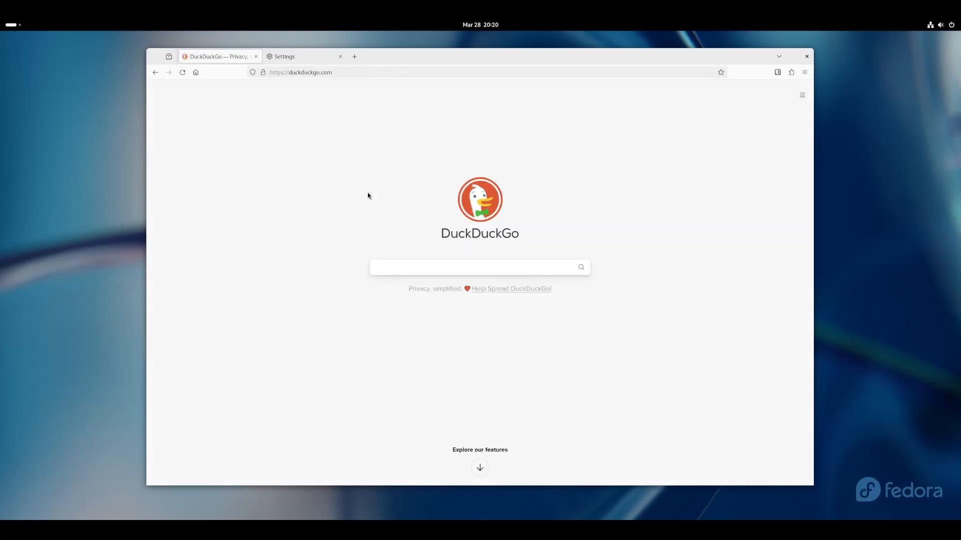
click(175, 62)
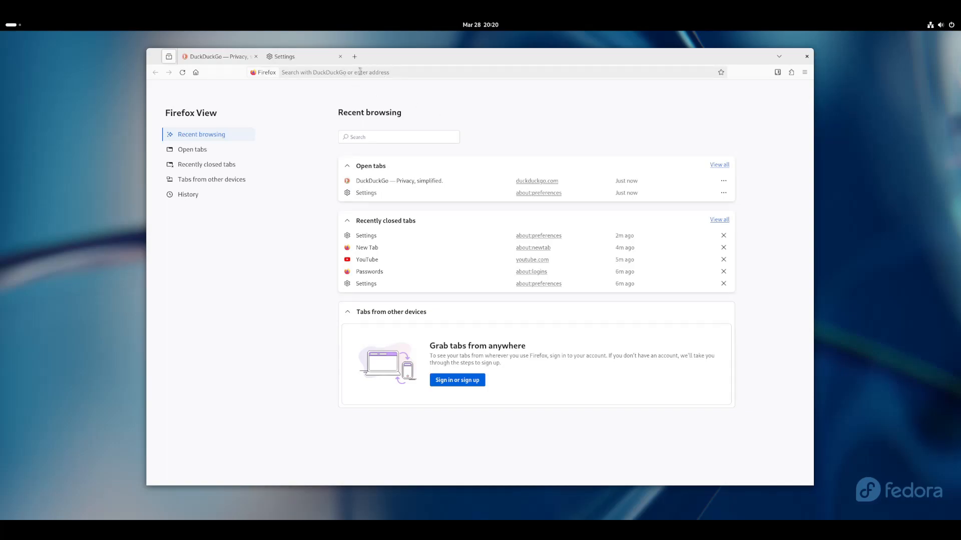
click(779, 57)
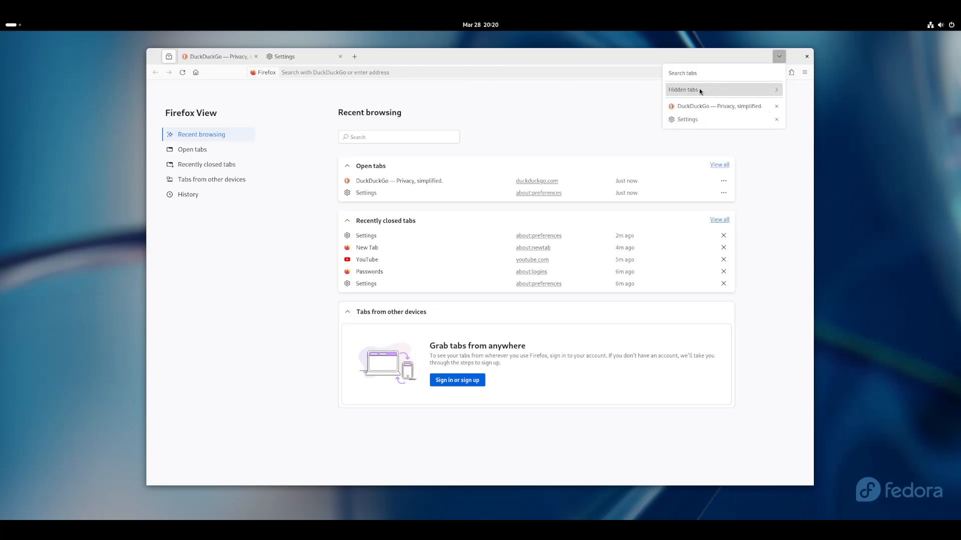
click(171, 59)
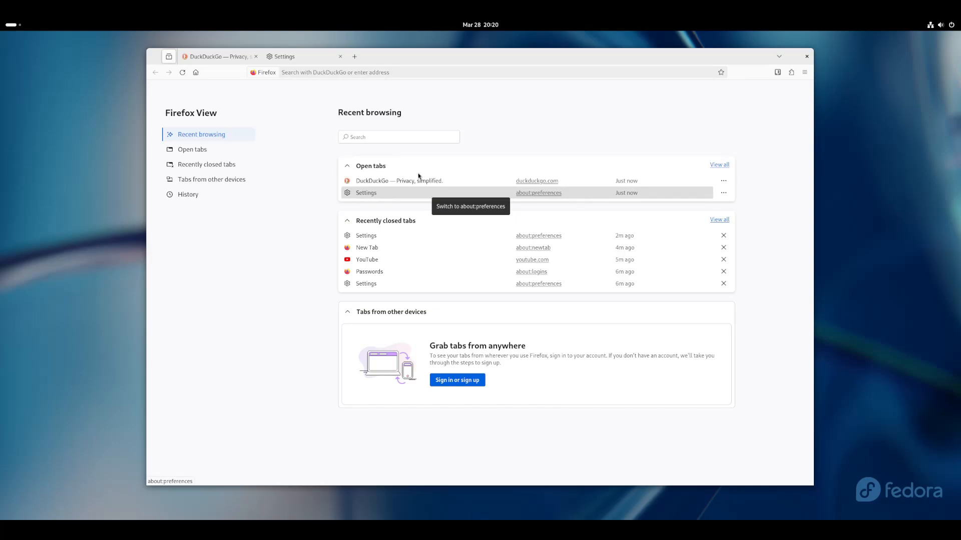
Open a new tab, and move and resize the browser window to fill about the left half of the desktop.
drag(436, 53, 320, 48)
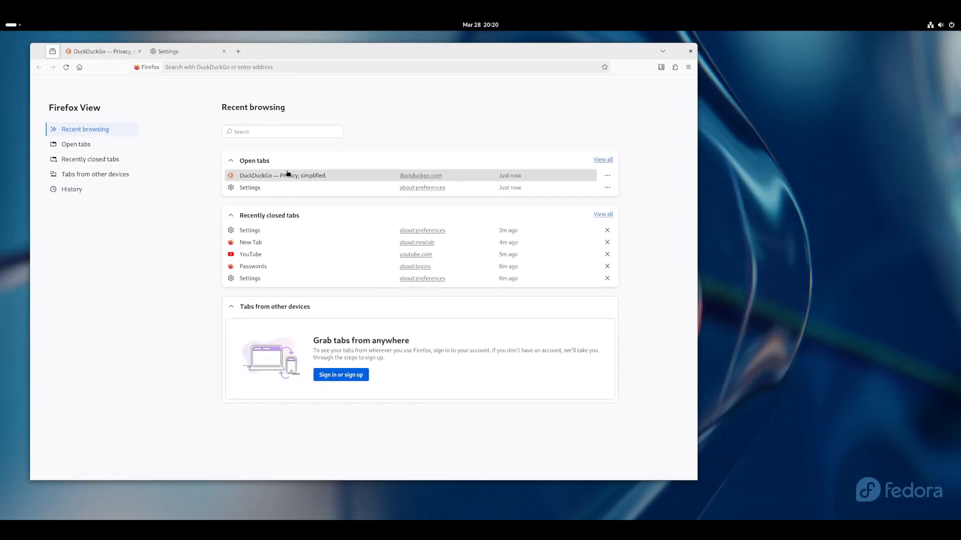
click(239, 51)
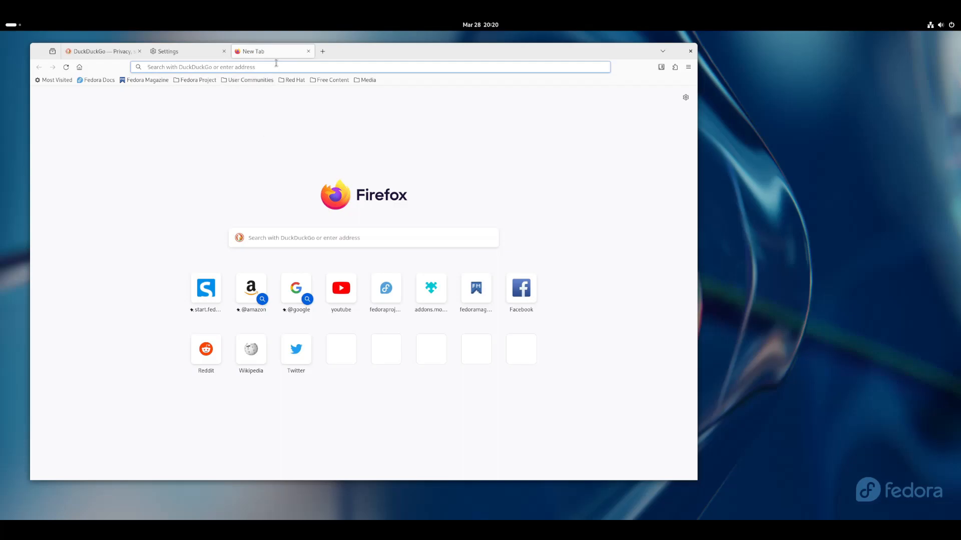
drag(697, 146, 584, 148)
drag(436, 55, 412, 47)
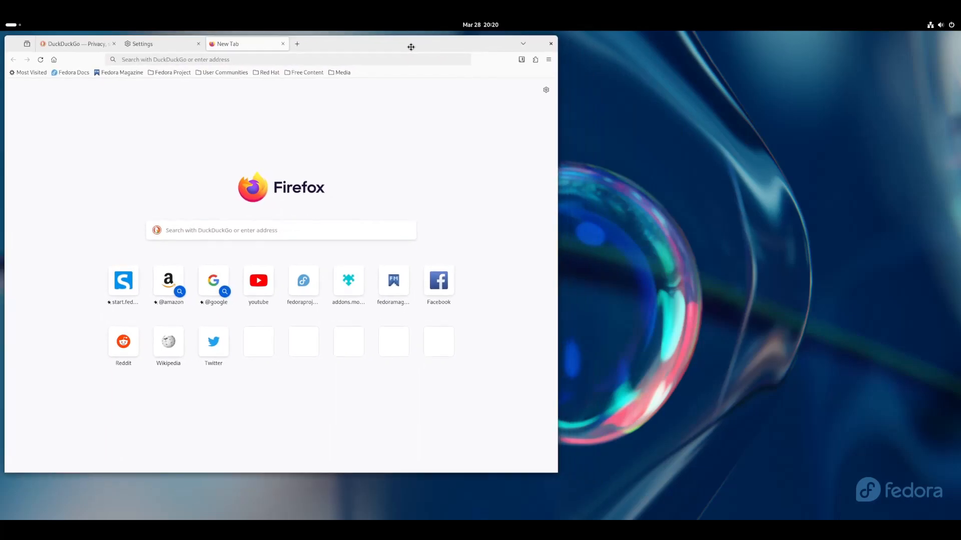
drag(558, 473, 504, 513)
Open a second Firefox window from the desktop's application dock.
key(super)
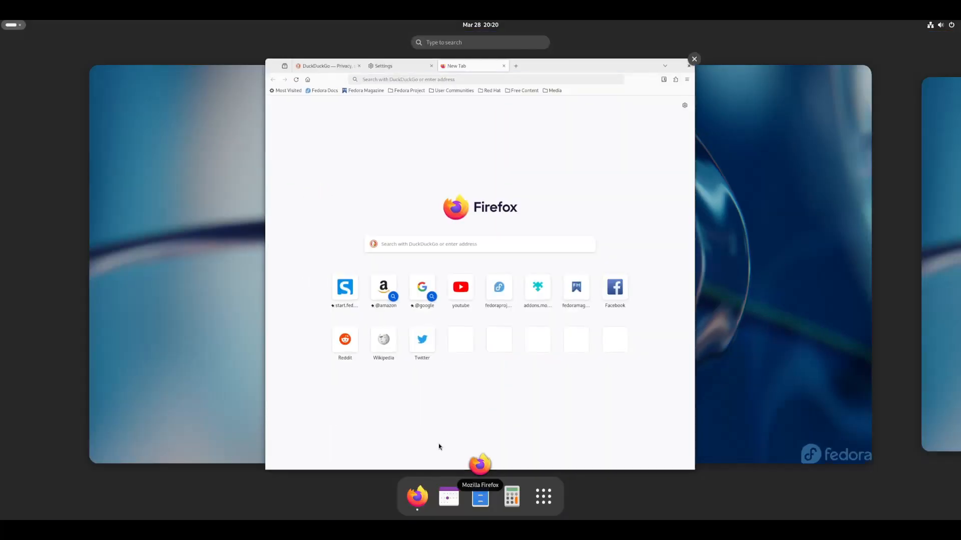
right_click(420, 504)
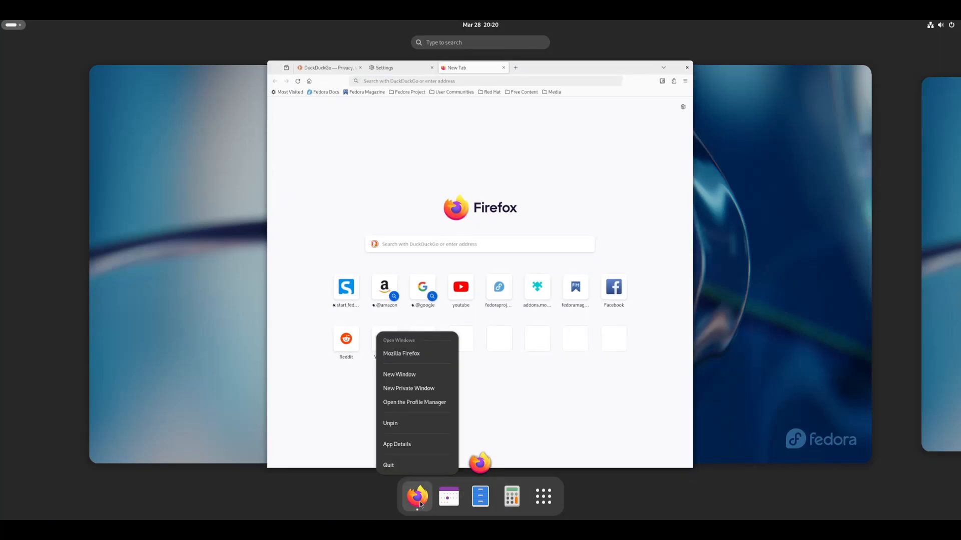
click(400, 375)
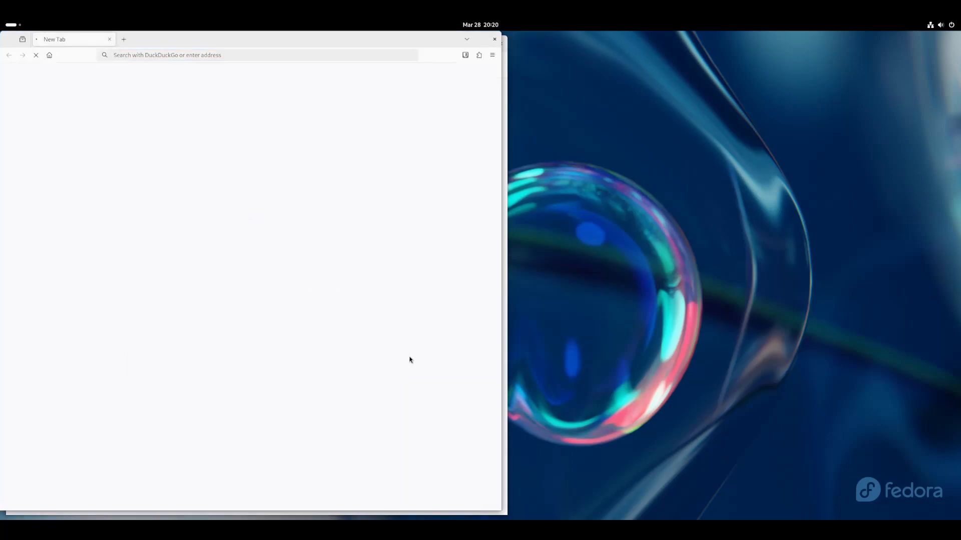
Move and resize the second Firefox window to fill the right half of the desktop beside the first one.
drag(282, 42, 705, 48)
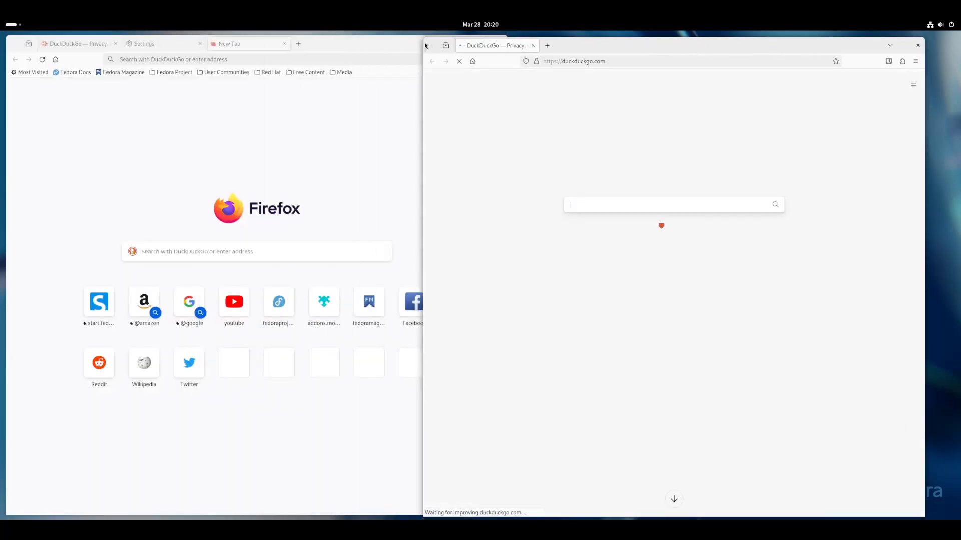
drag(423, 40, 494, 65)
drag(699, 70, 725, 46)
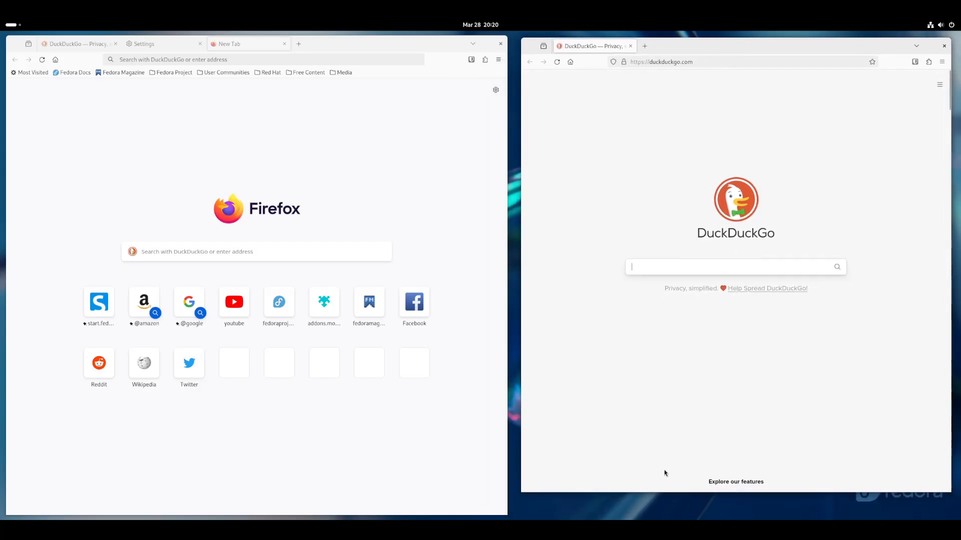
drag(661, 491, 653, 510)
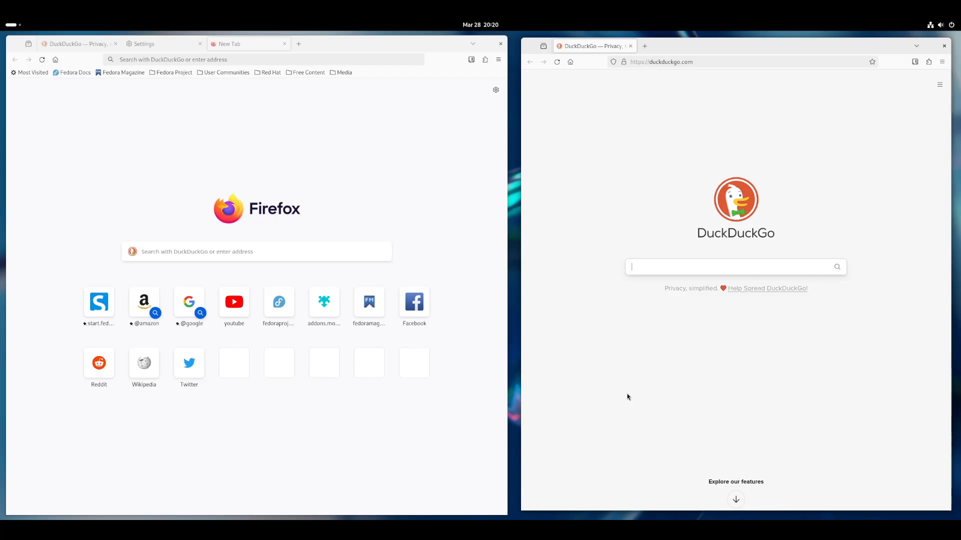
View both Firefox windows in the desktop overview, return to them, and close the DuckDuckGo window beside the first one.
key(super)
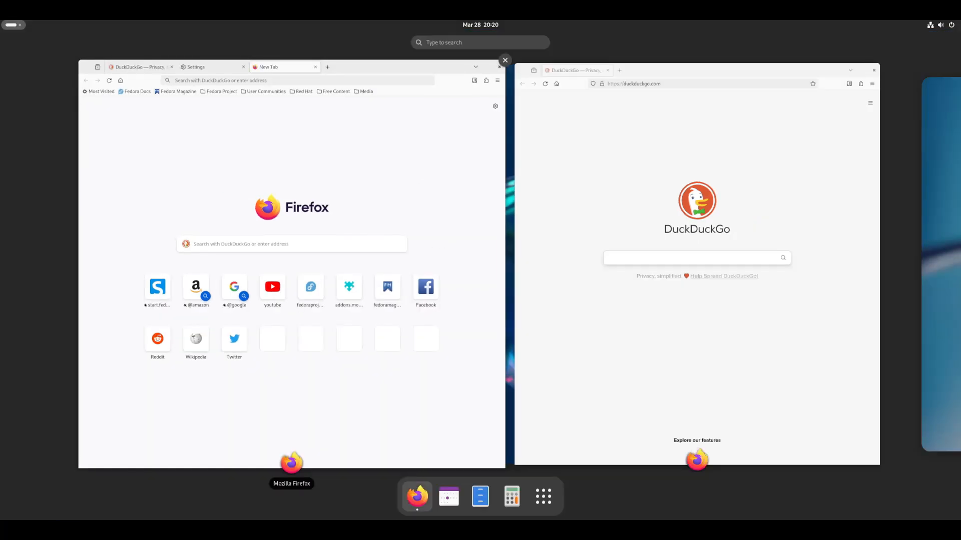
click(422, 505)
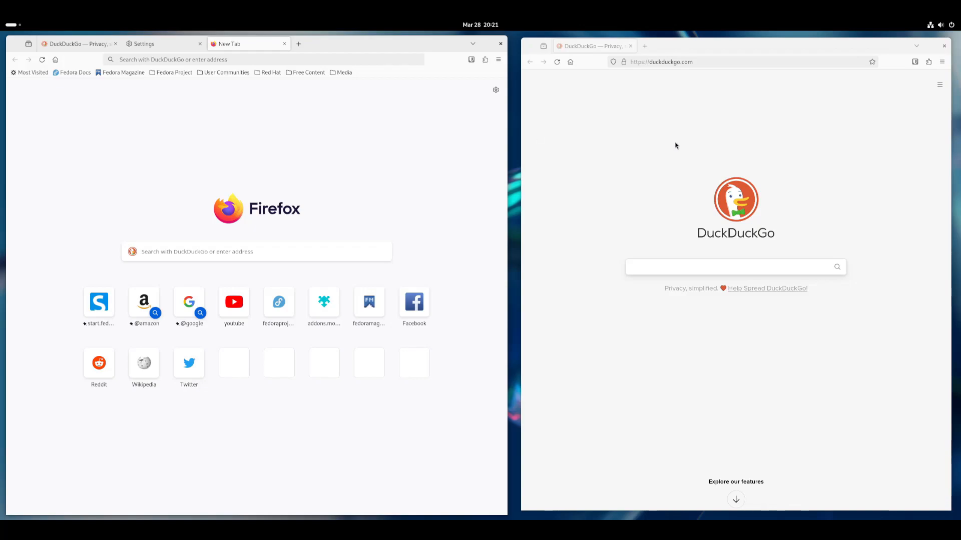
click(618, 127)
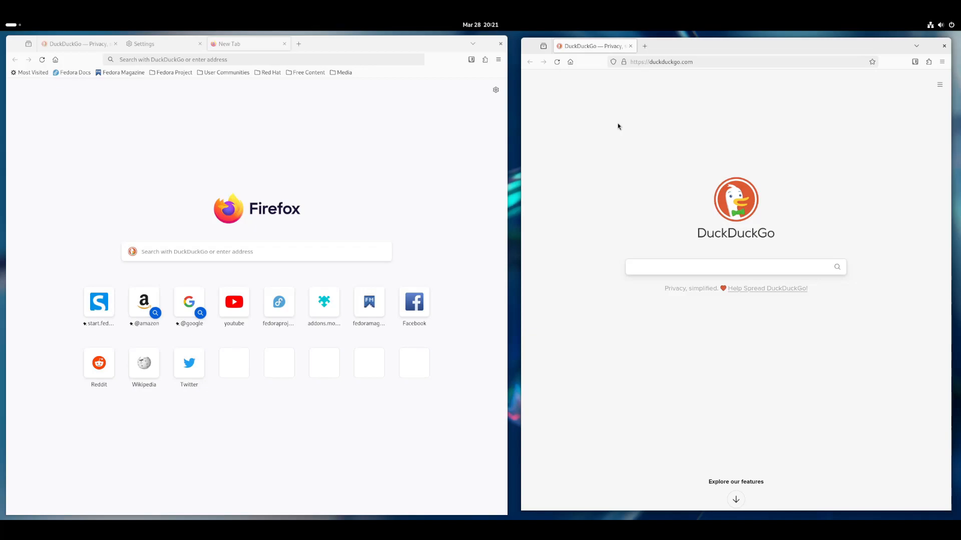
click(388, 141)
click(631, 46)
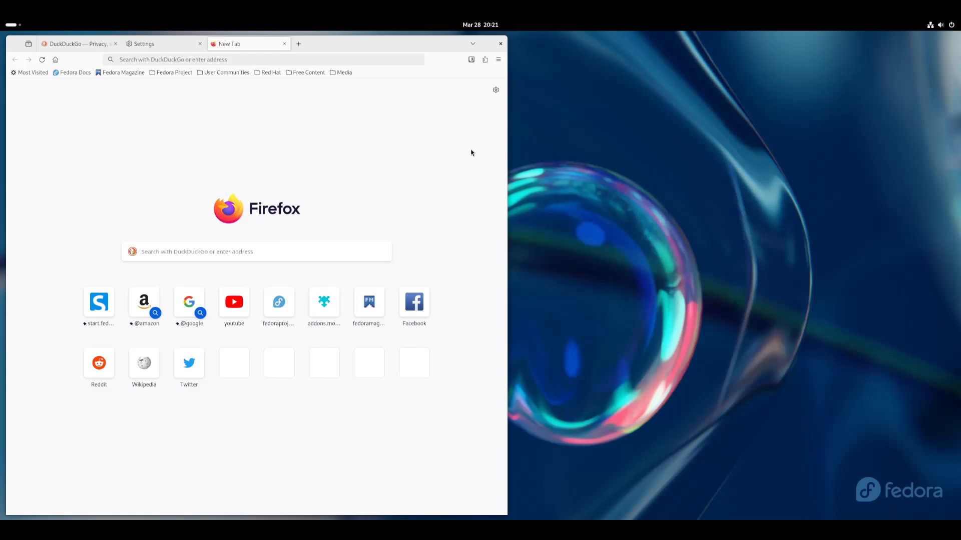
Open another browser window with the New window command, place it over the right half of the desktop, and close it again.
click(500, 59)
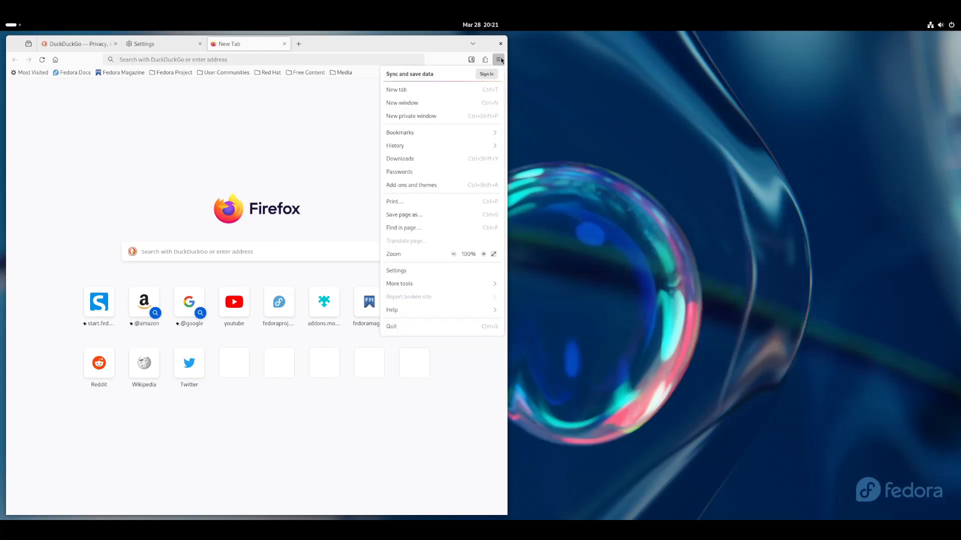
click(434, 104)
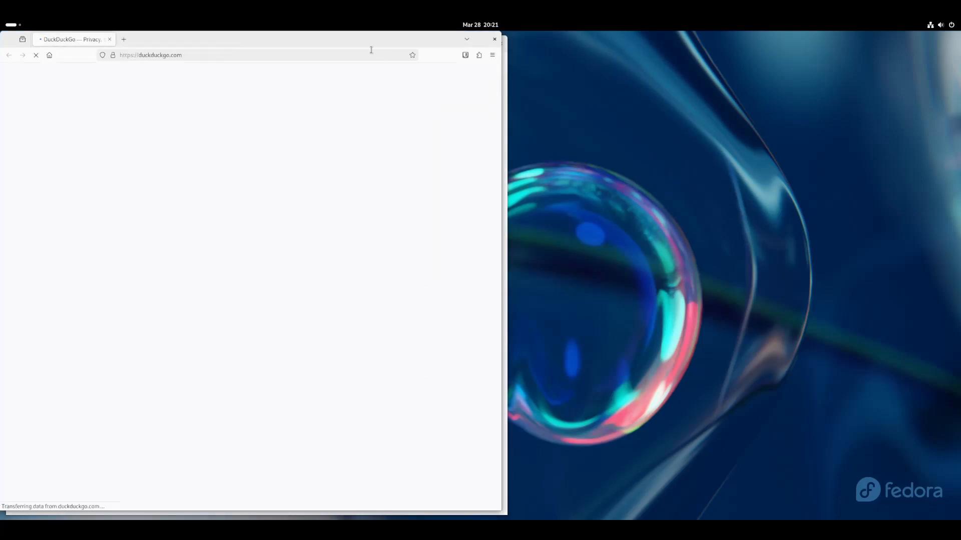
drag(434, 38, 952, 59)
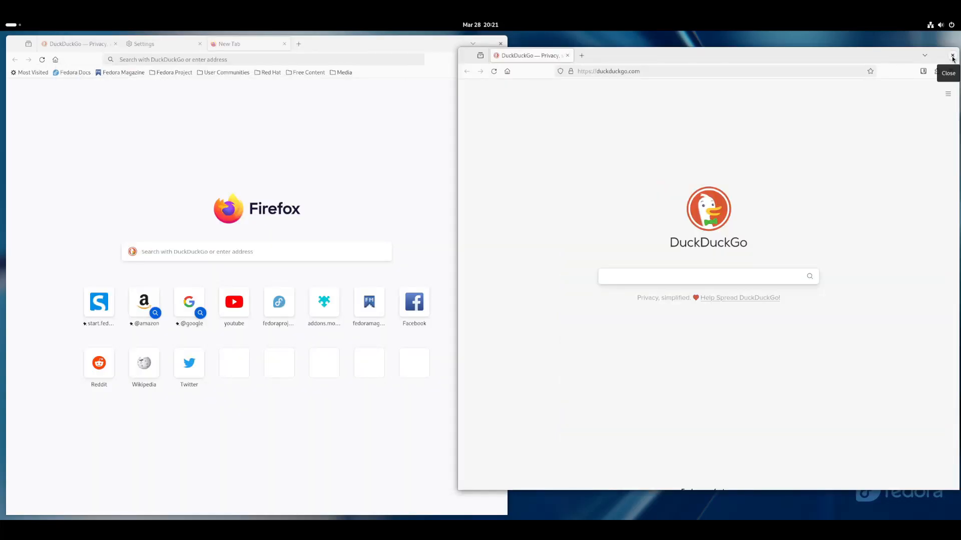
click(952, 56)
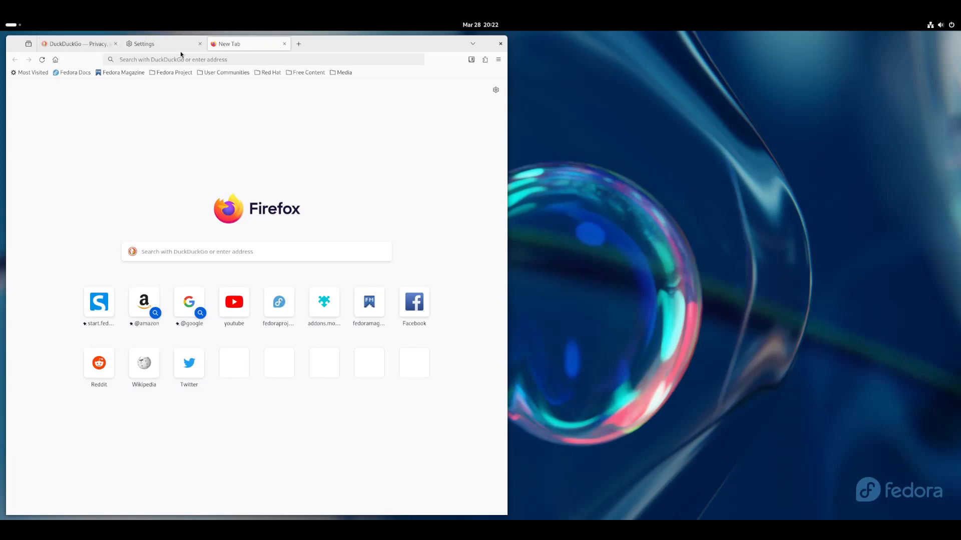
Move the DuckDuckGo tab out of the first window into a new window.
click(67, 44)
right_click(82, 48)
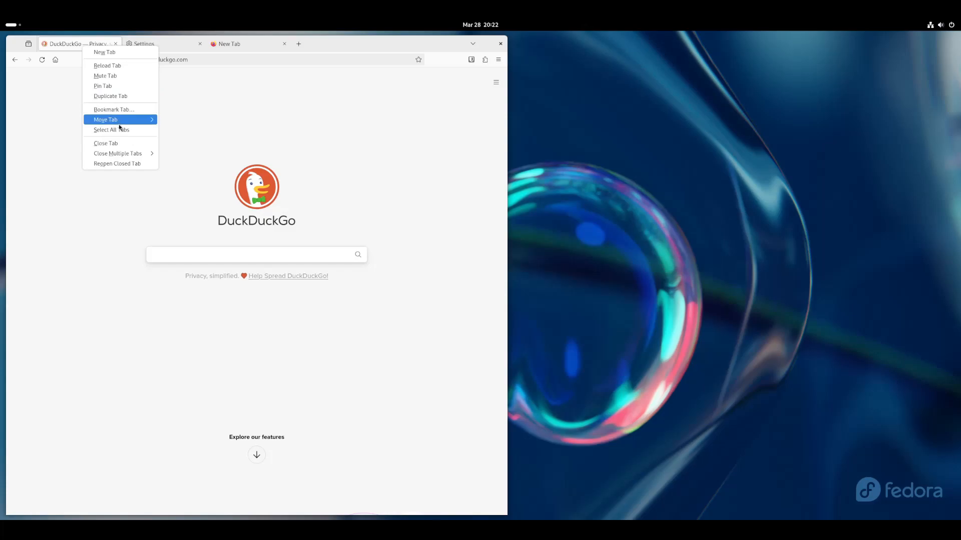
mouse_move(128, 119)
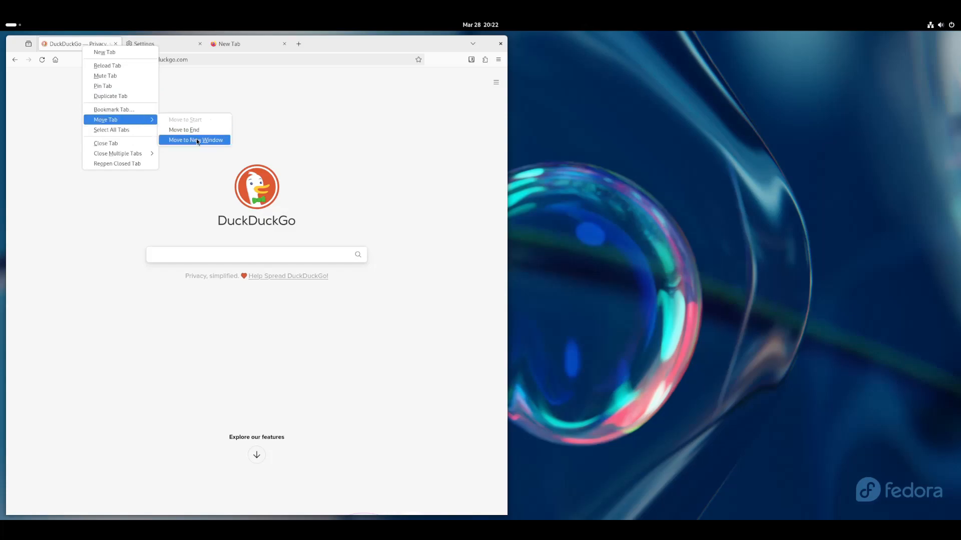
click(196, 139)
Reposition the separated DuckDuckGo window around the right part of the desktop and close its only tab.
drag(205, 39, 658, 41)
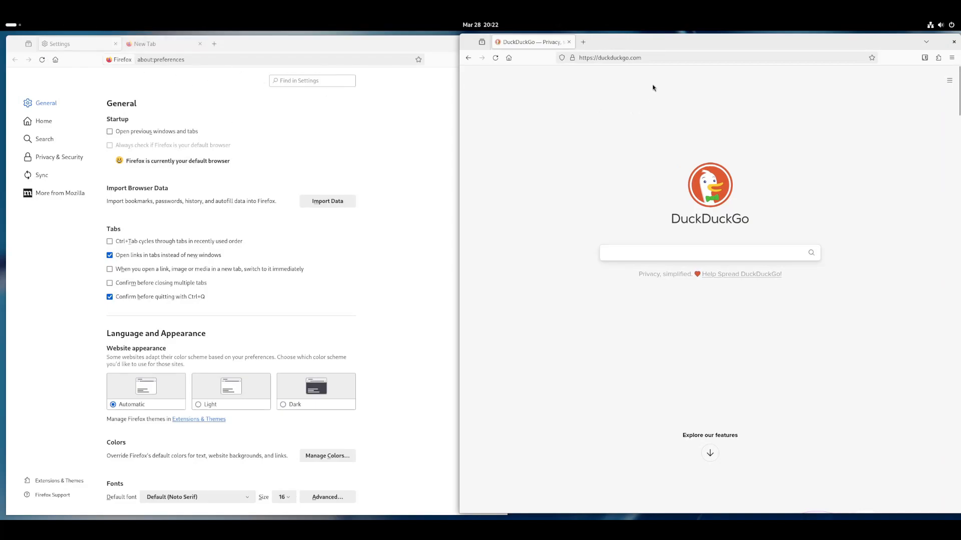
drag(678, 34, 678, 64)
drag(669, 69, 650, 61)
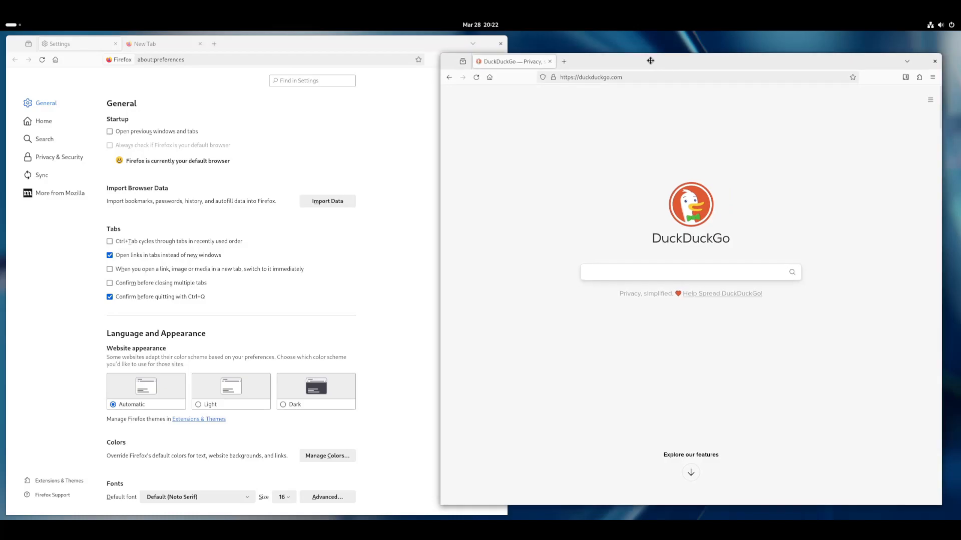
drag(645, 64, 597, 61)
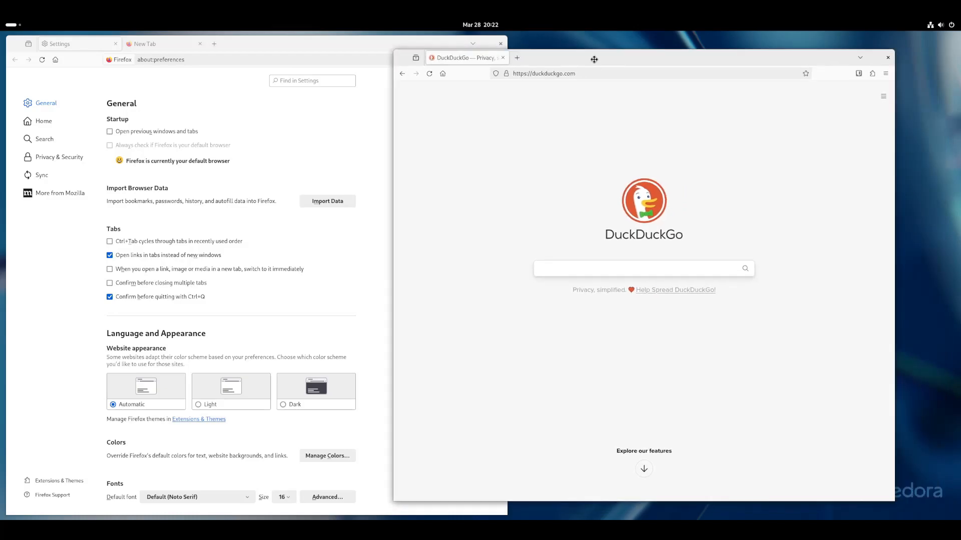
click(502, 59)
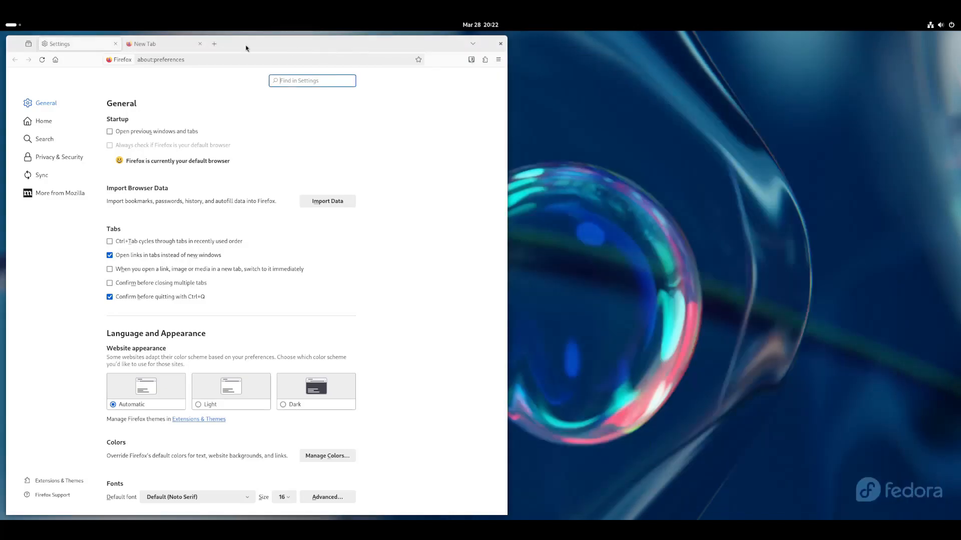
Open a new tab, load the DuckDuckGo home page in it, and reorder it ahead of the Settings tab.
click(158, 44)
click(214, 44)
click(55, 61)
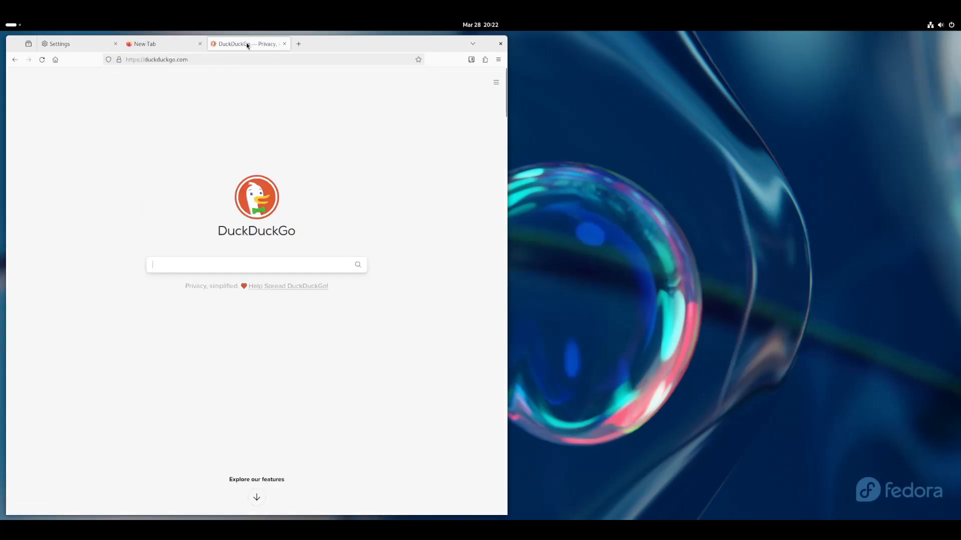
drag(244, 47, 79, 48)
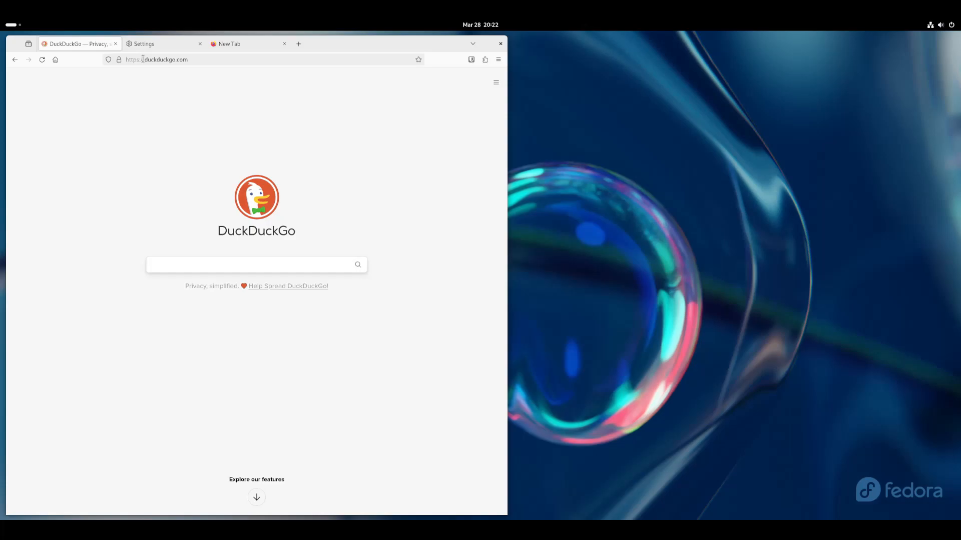
Detach the DuckDuckGo tab into its own window and fit that window to the right half of the desktop beside the first.
drag(91, 46, 573, 121)
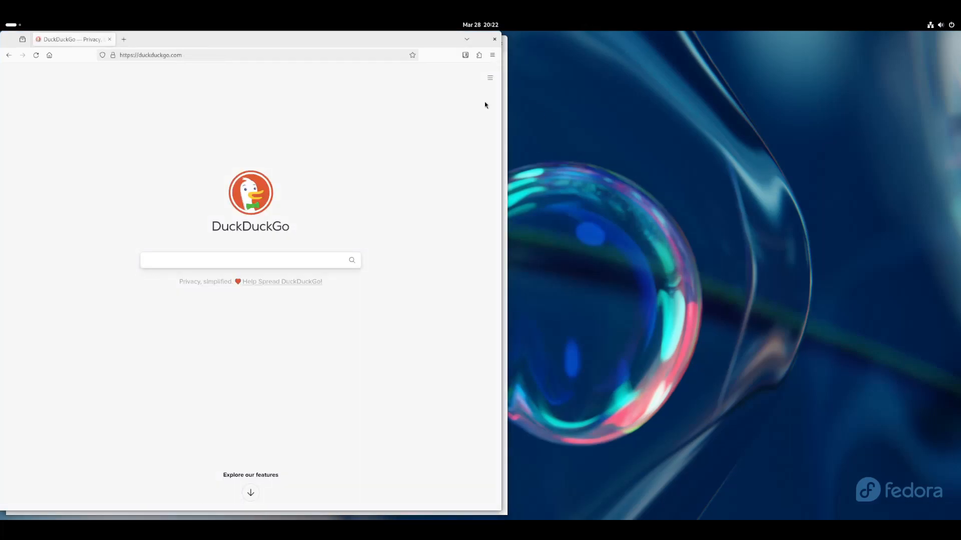
drag(182, 41, 629, 44)
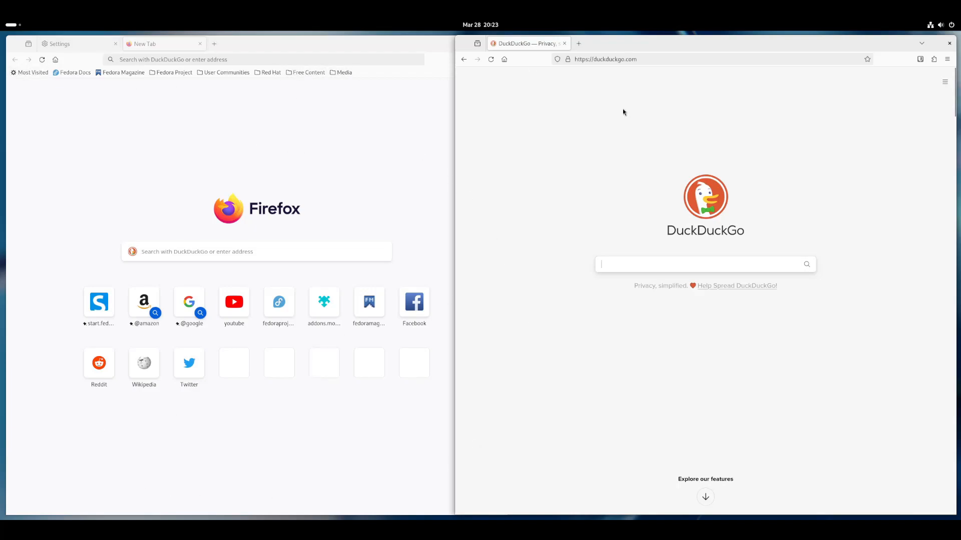
drag(457, 39, 508, 35)
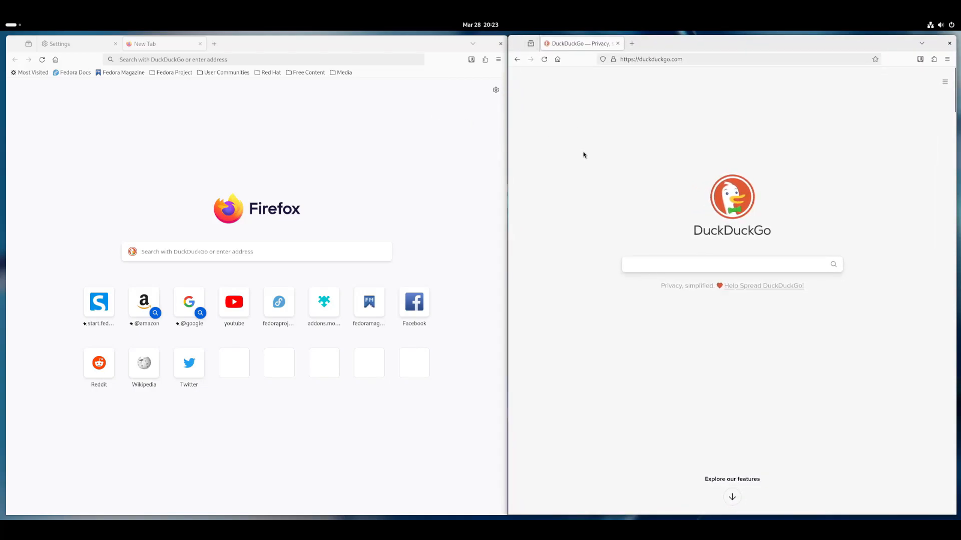
Check the keyboard shortcut for the New window command, and close the detached DuckDuckGo window.
click(498, 60)
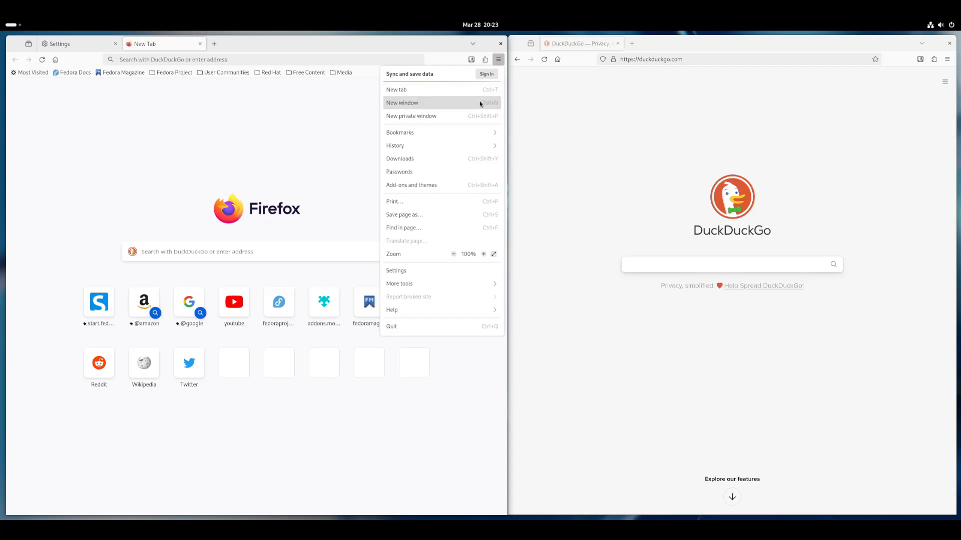
click(605, 100)
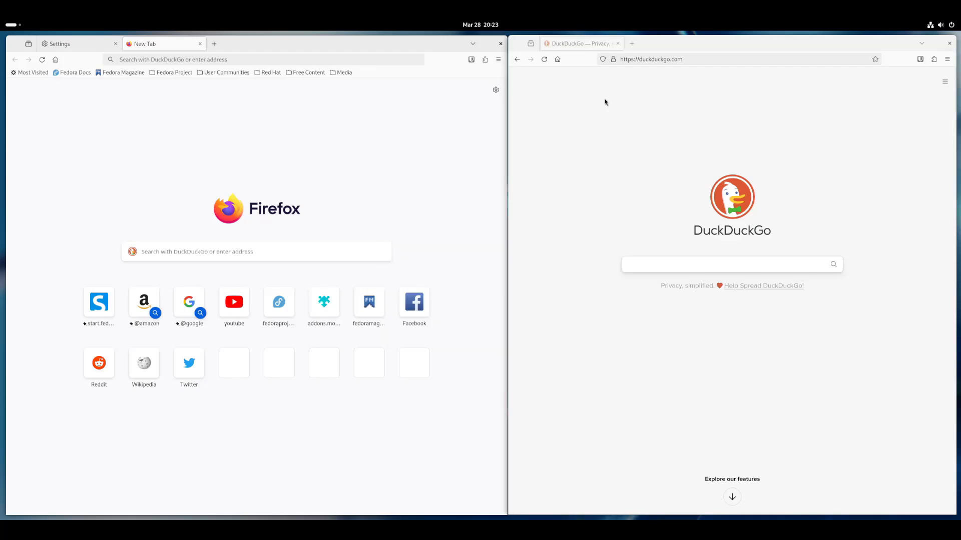
click(618, 43)
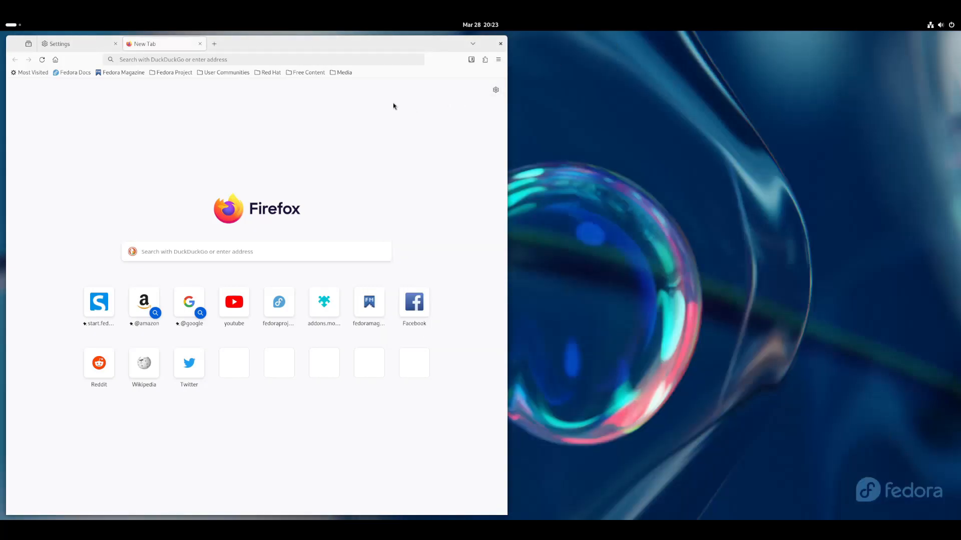
Open a new window by shortcut, move it beside the first to review its command shortcuts, and close it.
key(ctrl+shift+n)
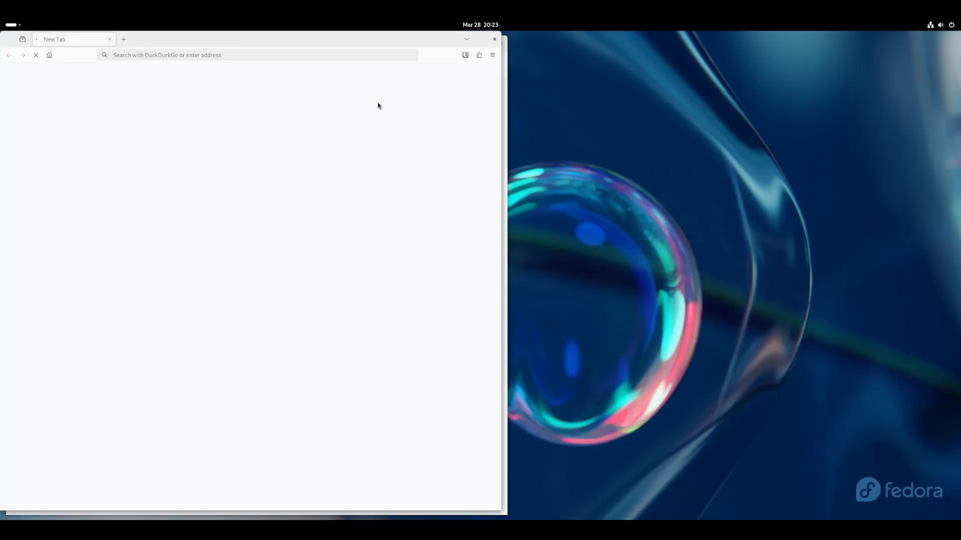
drag(292, 38, 743, 52)
click(933, 64)
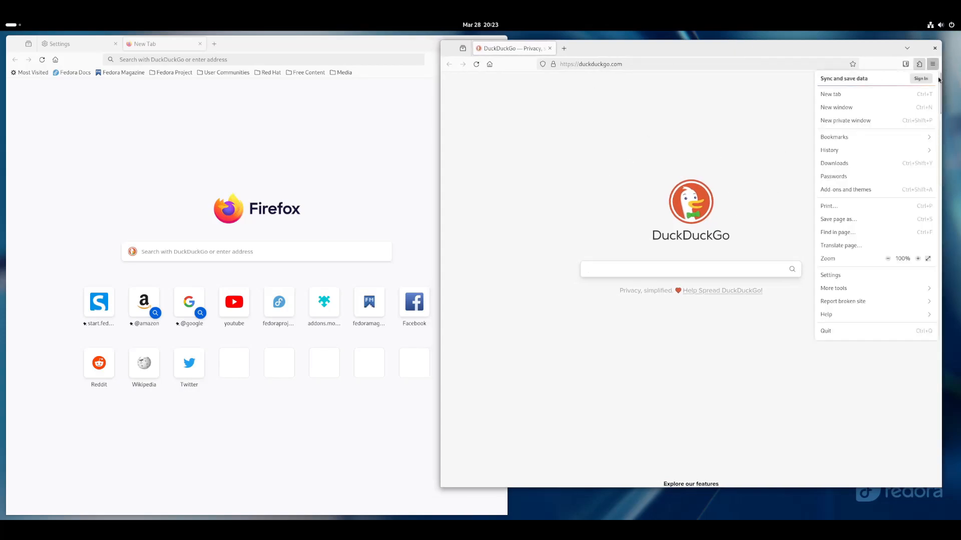
click(759, 96)
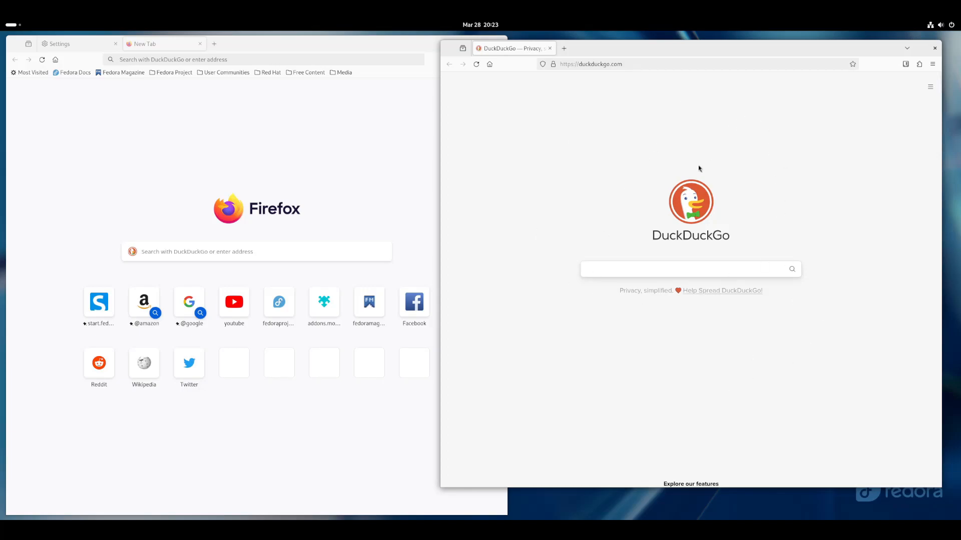
click(934, 48)
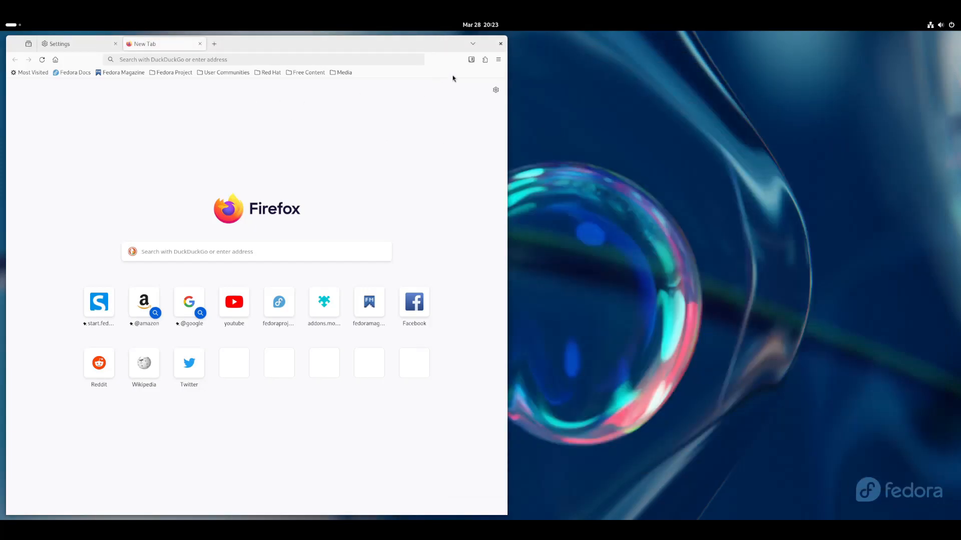
Look up the New tab shortcut, open a new tab, and load the DuckDuckGo home page in both blank tabs.
click(498, 60)
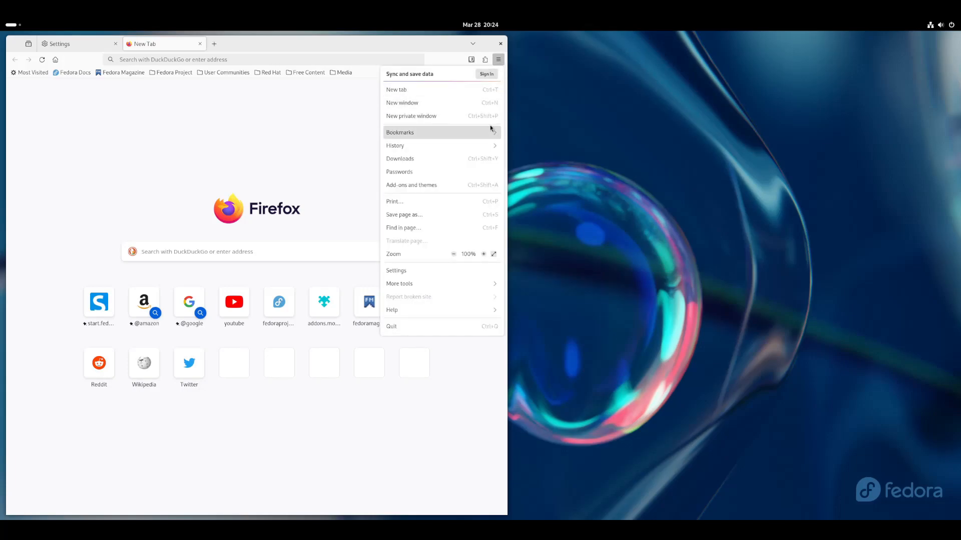
click(315, 114)
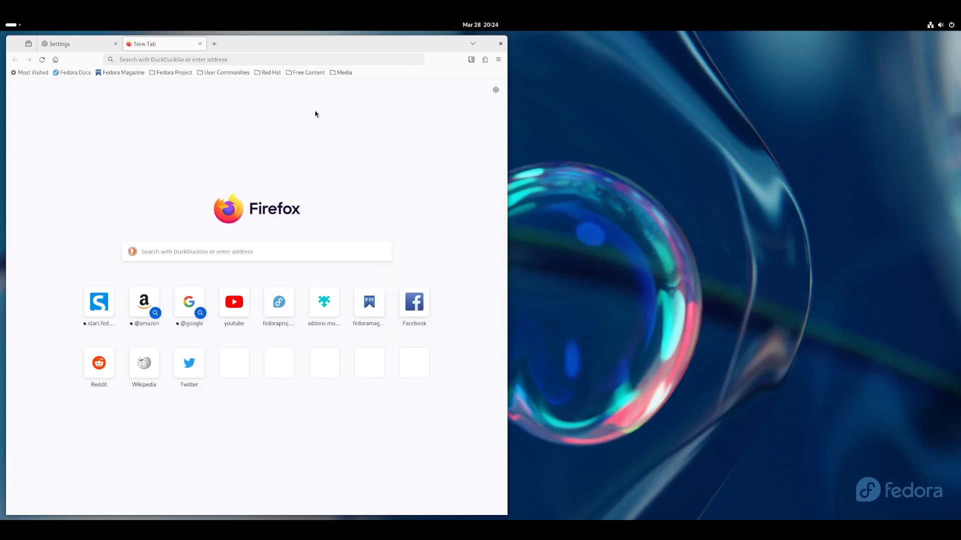
key(ctrl+t)
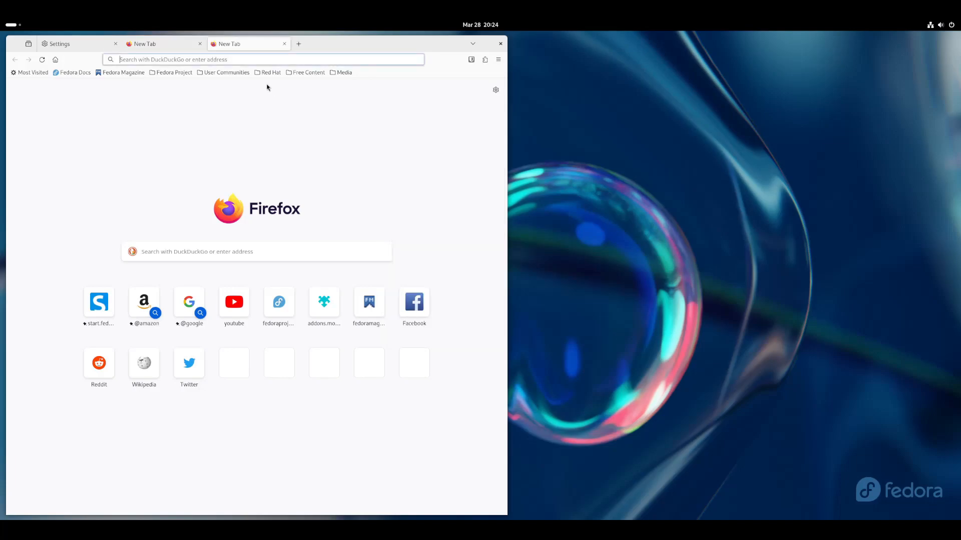
click(55, 60)
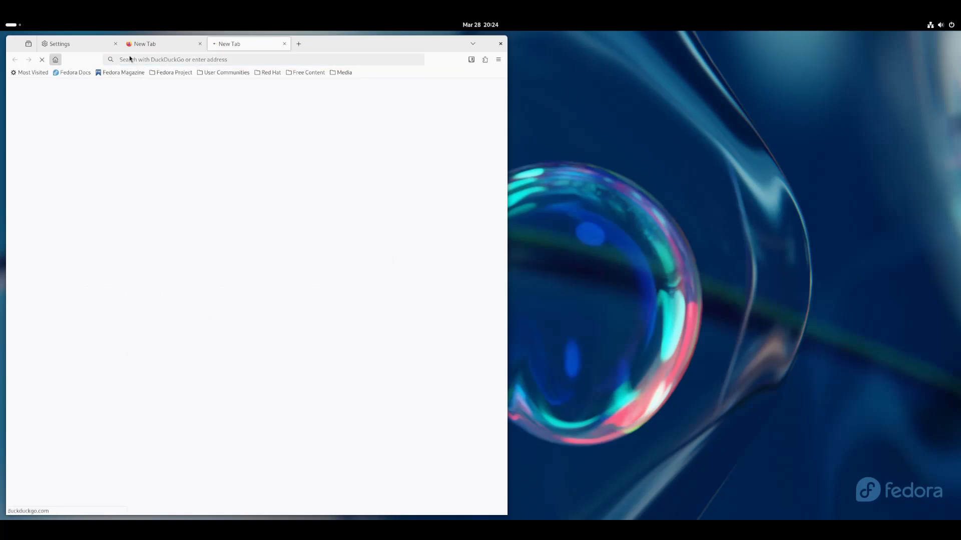
click(166, 44)
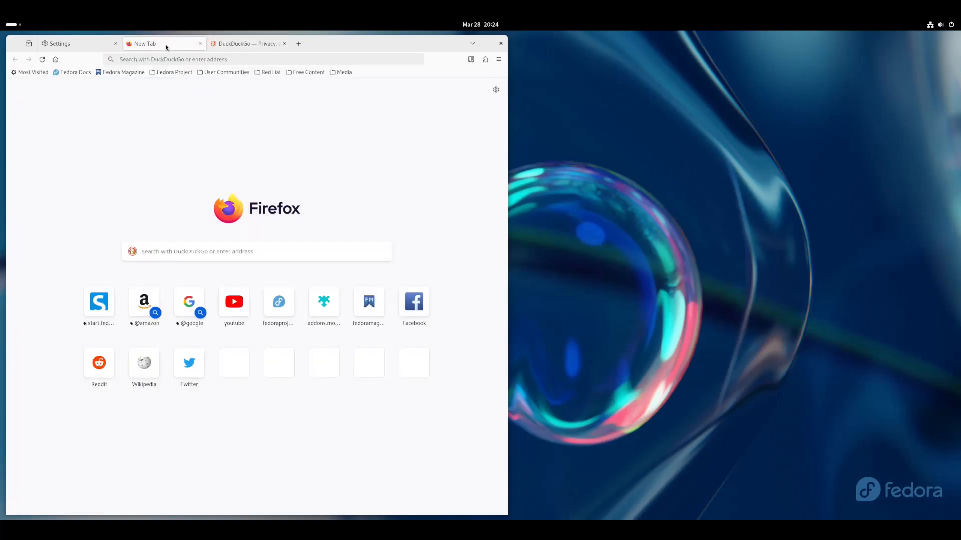
click(55, 60)
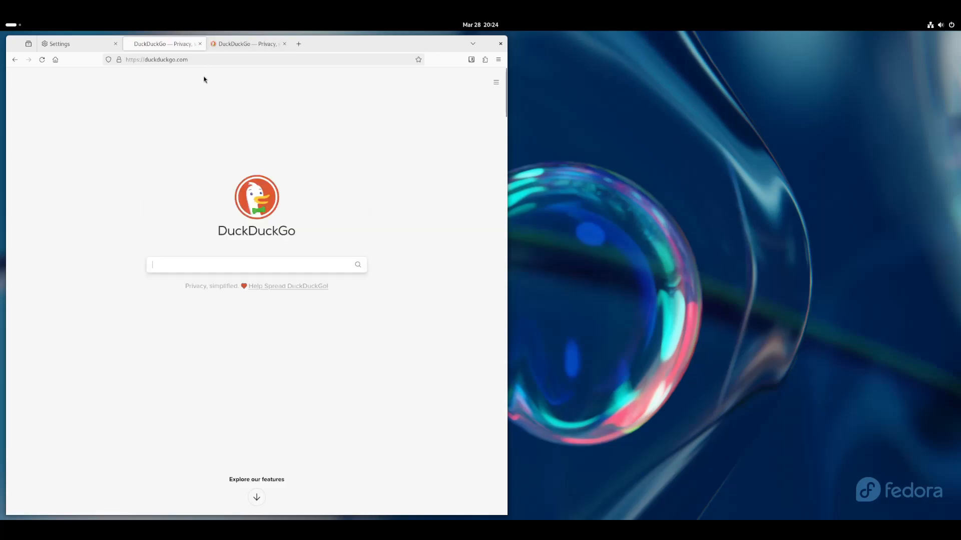
Open an extra blank tab by shortcut and close it again.
key(ctrl+t)
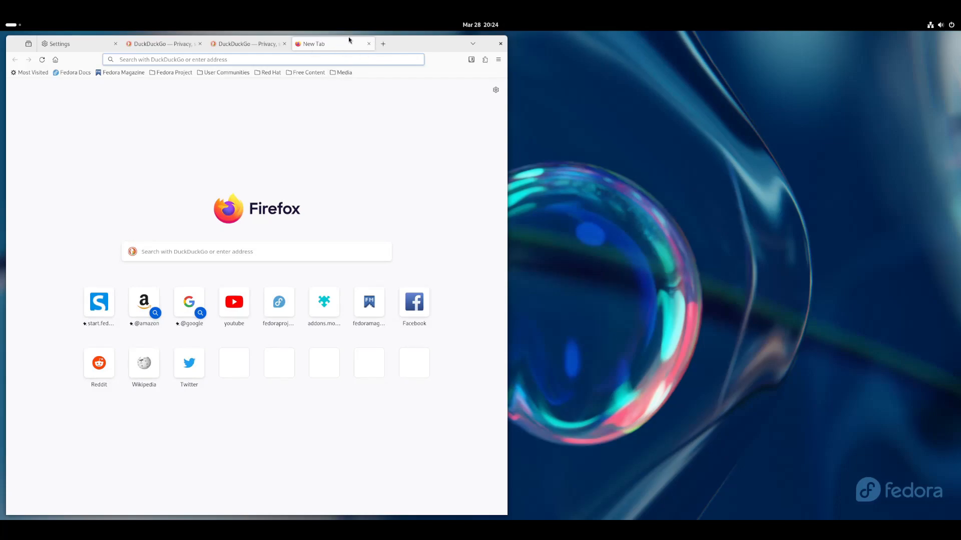
key(ctrl+w)
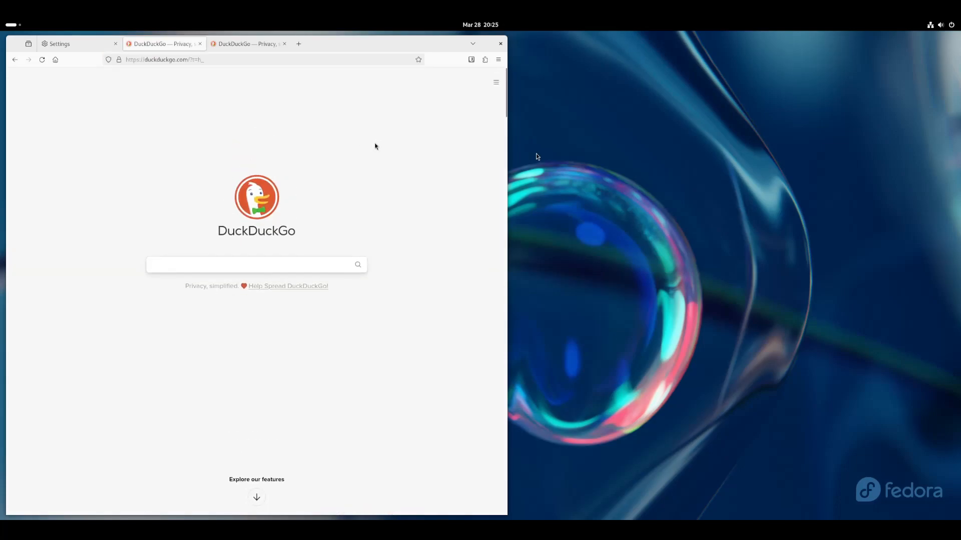
Review the main menu's New tab command, open a blank tab with it, and close that tab.
click(499, 60)
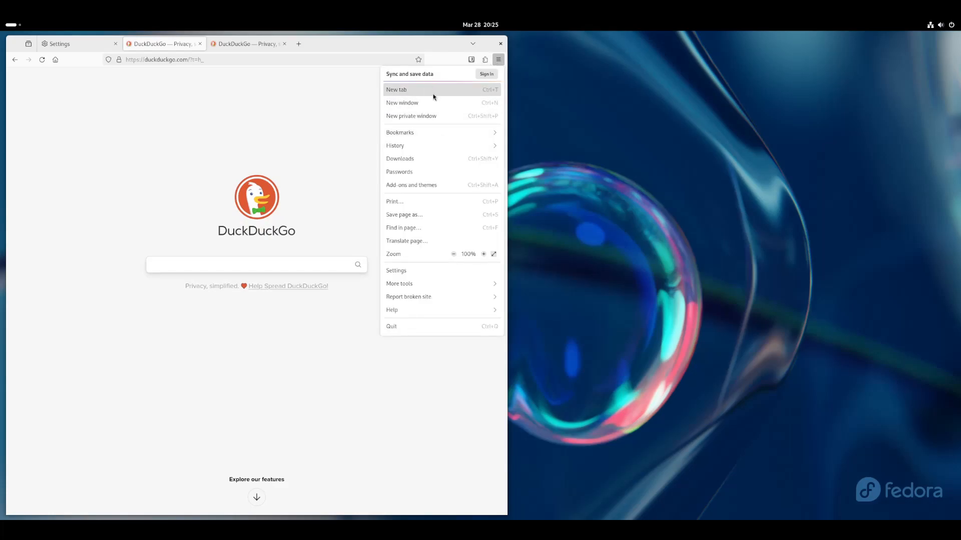
click(296, 86)
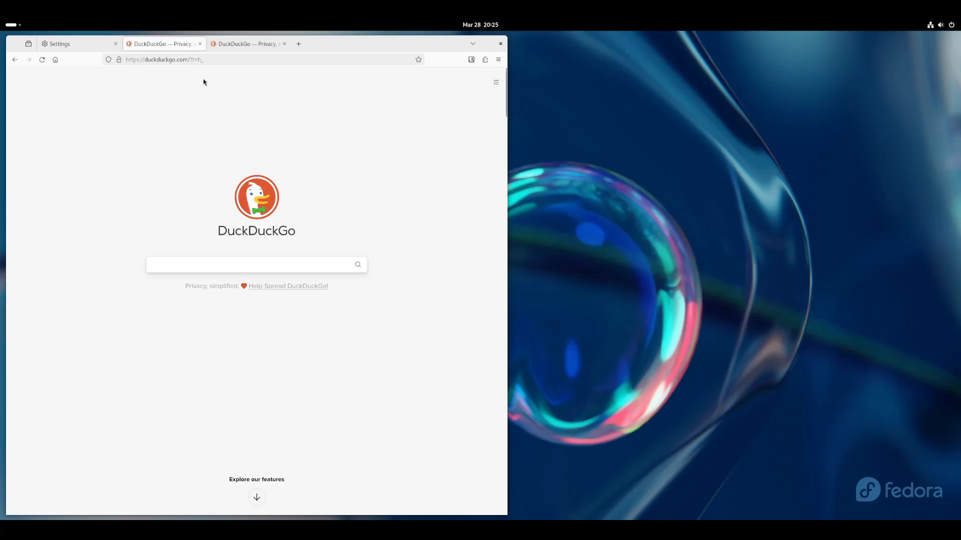
click(498, 60)
click(434, 88)
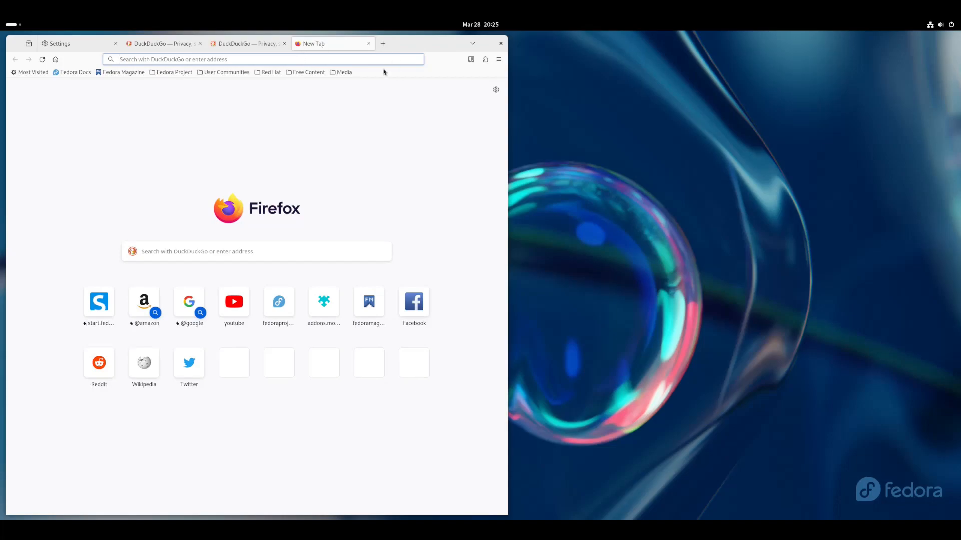
click(369, 44)
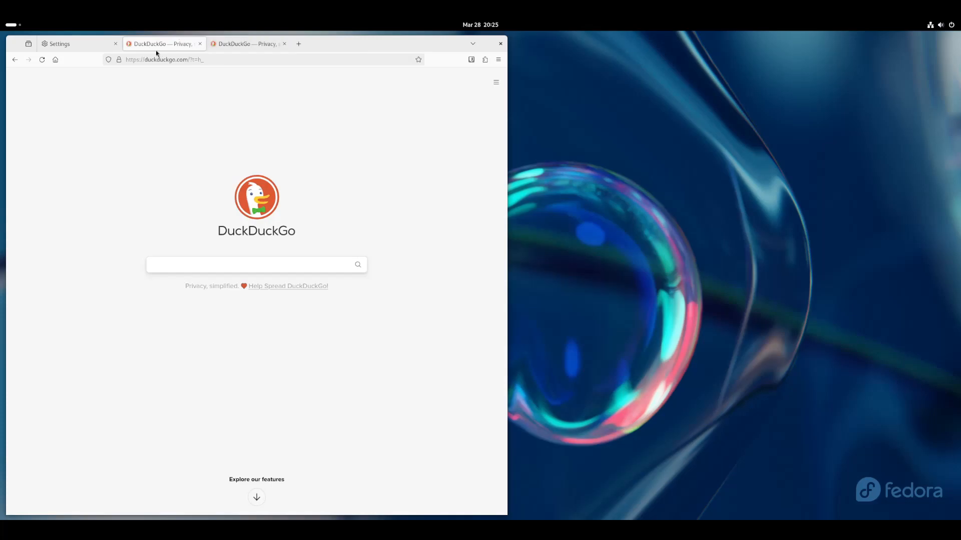
Close the Settings tab and search DuckDuckGo for "fedora linux".
click(116, 43)
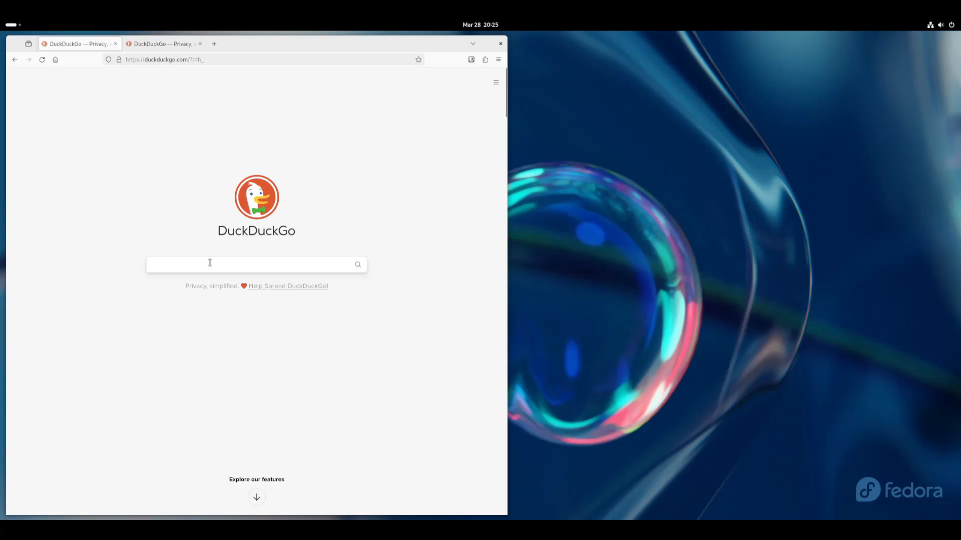
text(fedora linux)
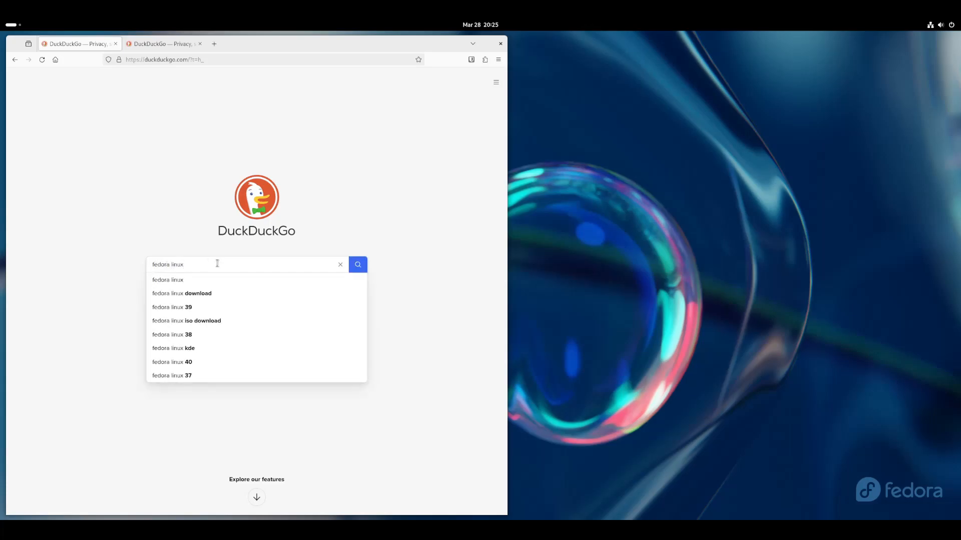
click(358, 265)
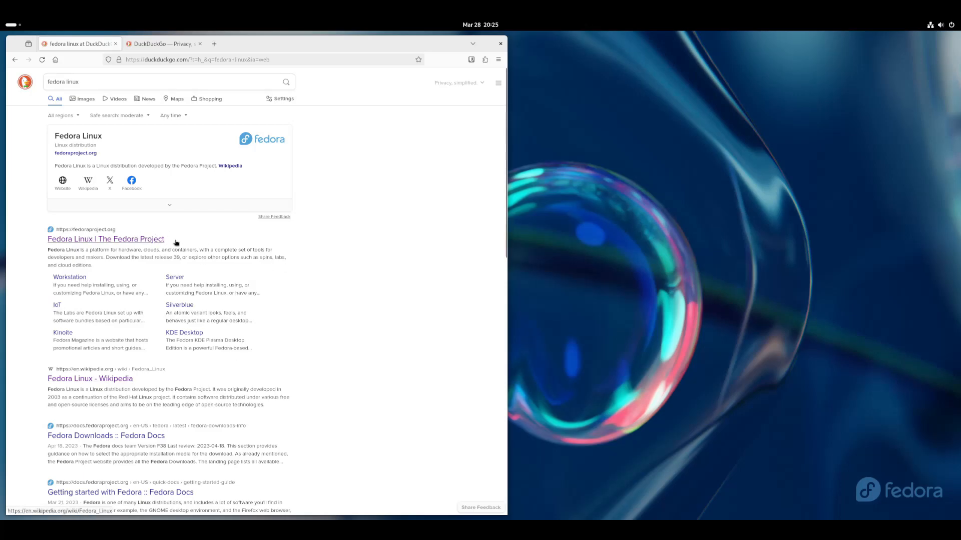
View The Fedora Project result in the current tab and go back to the search results.
click(110, 241)
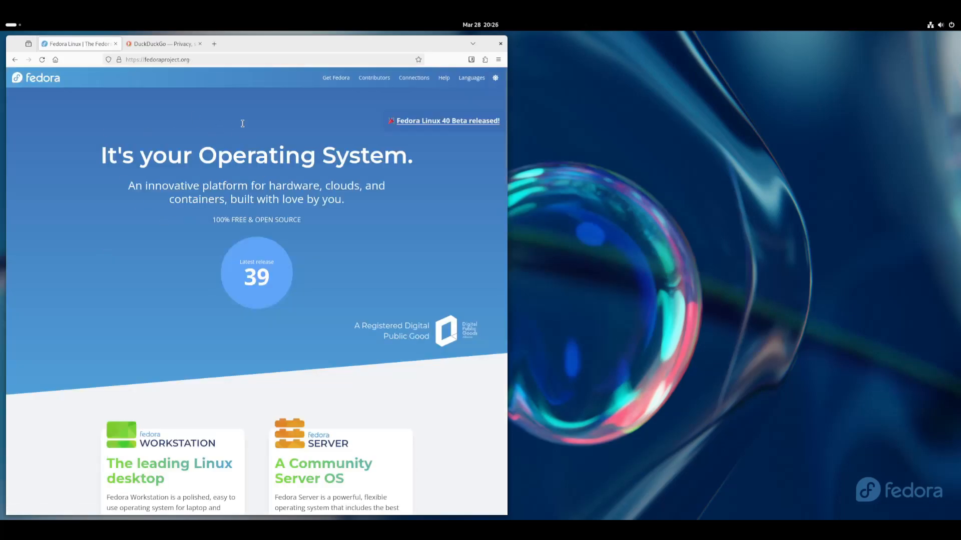
triple_click(256, 161)
click(298, 205)
click(14, 61)
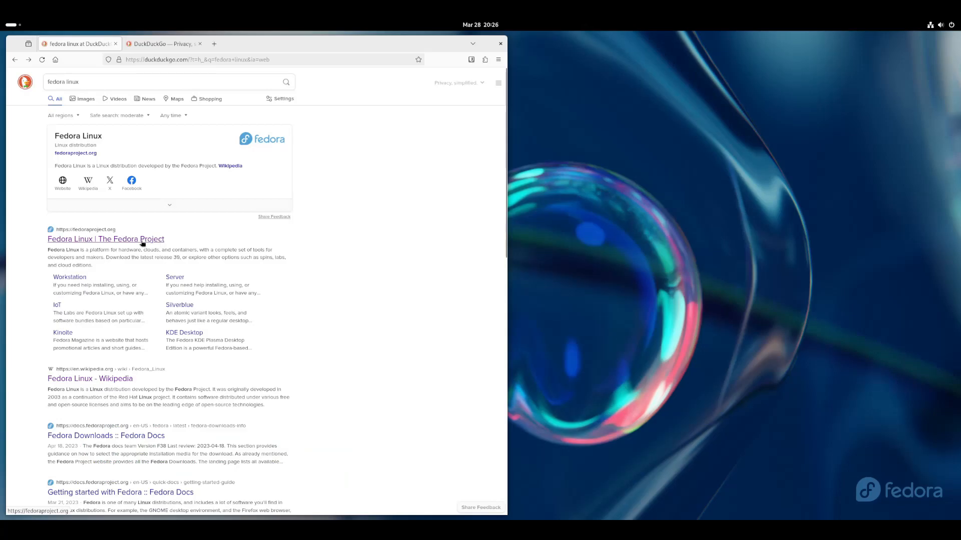
Open the "Fedora Linux | The Fedora Project" result in a new tab and switch to that tab.
right_click(88, 242)
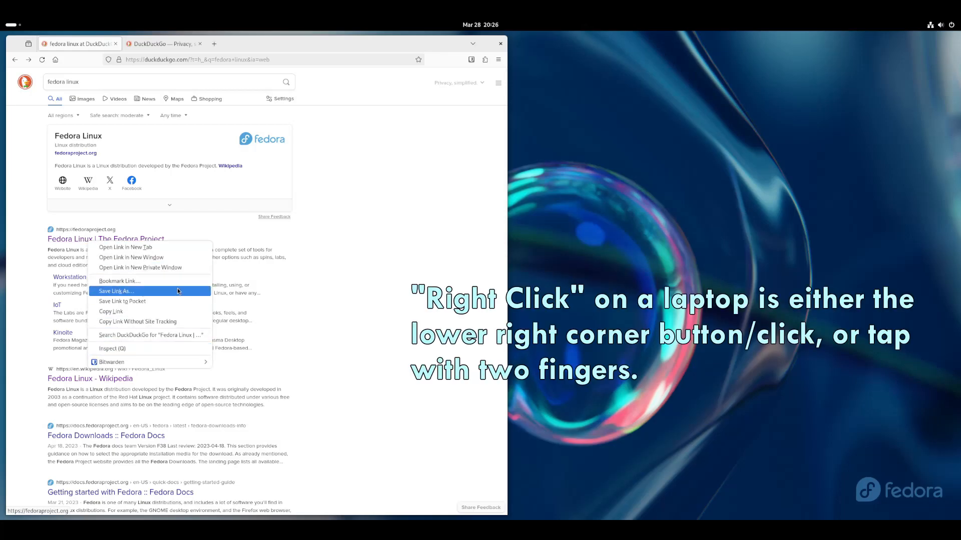
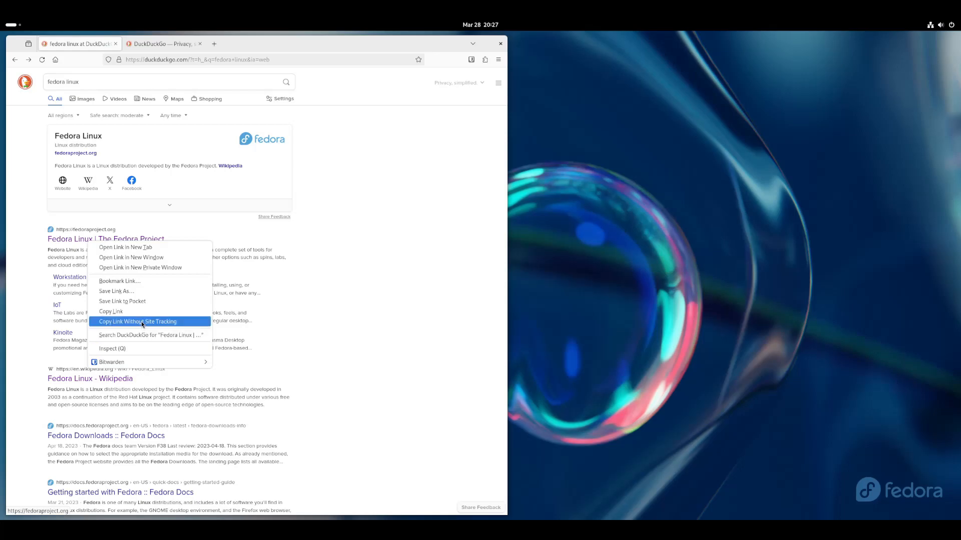
click(123, 248)
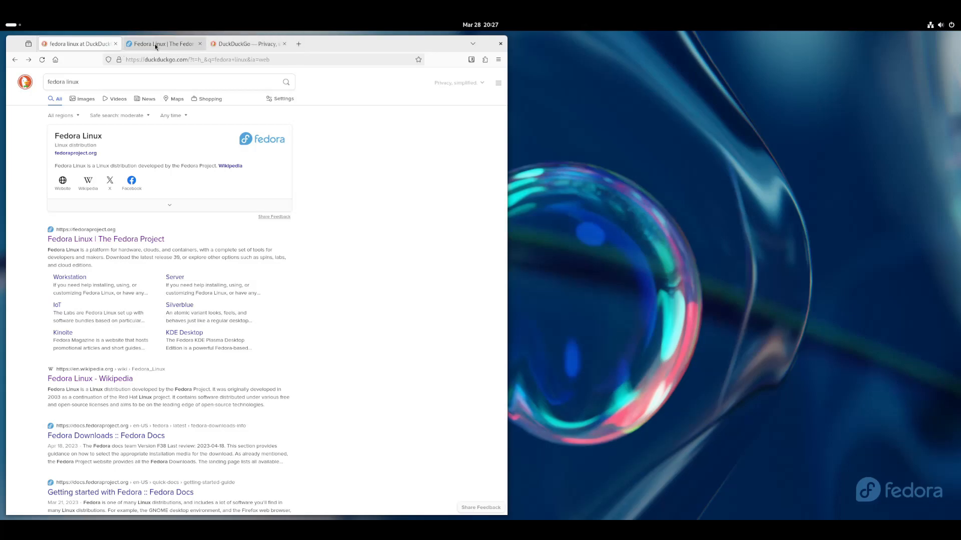
click(156, 45)
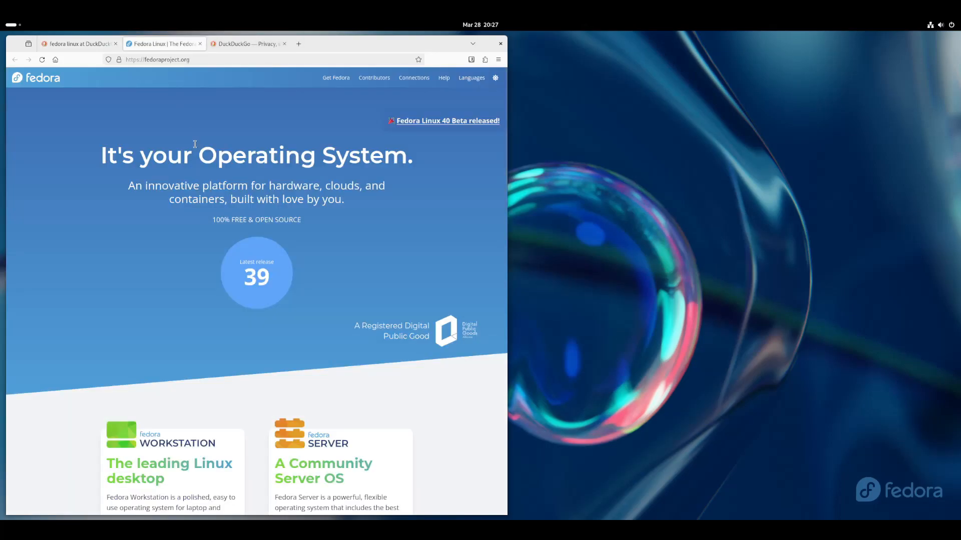
Look over the editions listed under Get Fedora on the Fedora site and close the list.
click(325, 76)
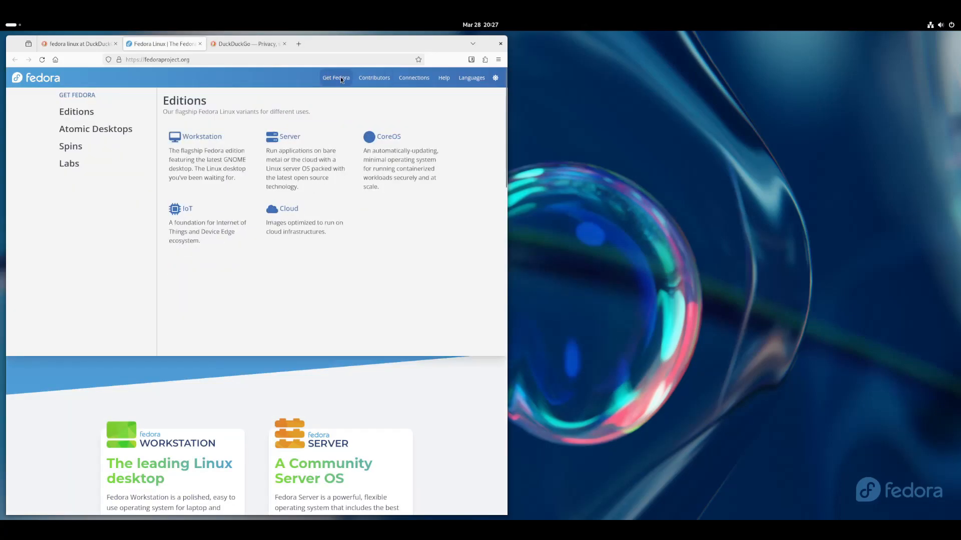
right_click(341, 78)
click(339, 77)
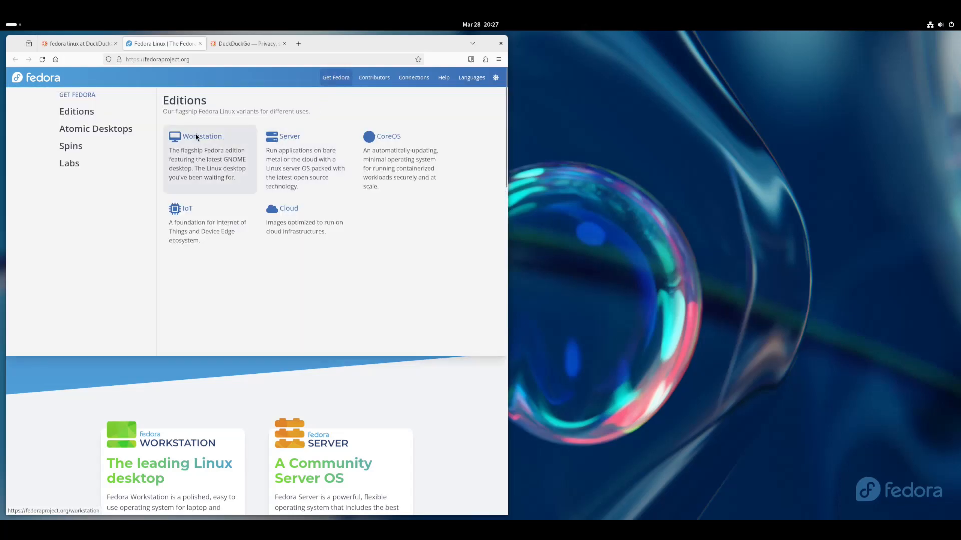
right_click(196, 137)
click(268, 81)
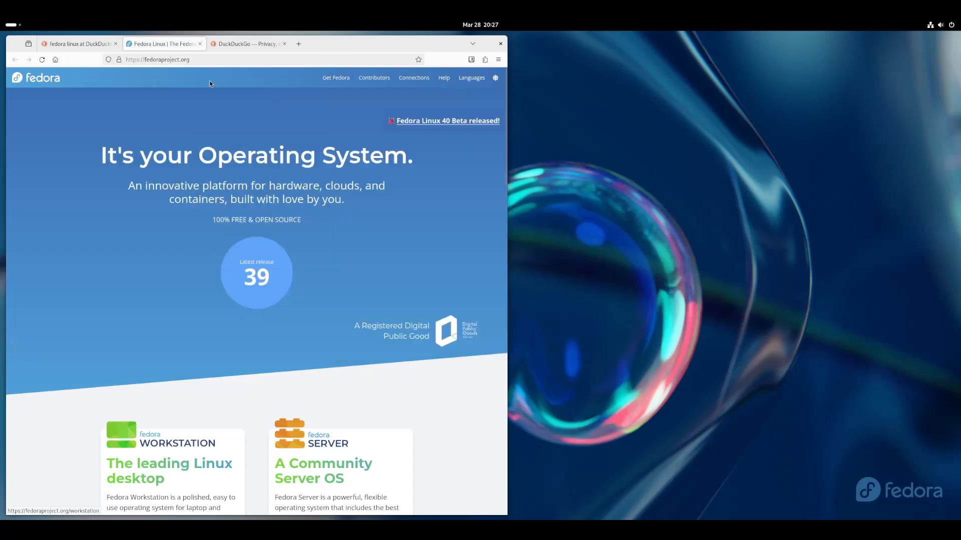
right_click(27, 79)
click(210, 80)
Open the Fedora Workstation Learn More link in a new tab and switch to that tab.
scroll(213, 363, down, 4)
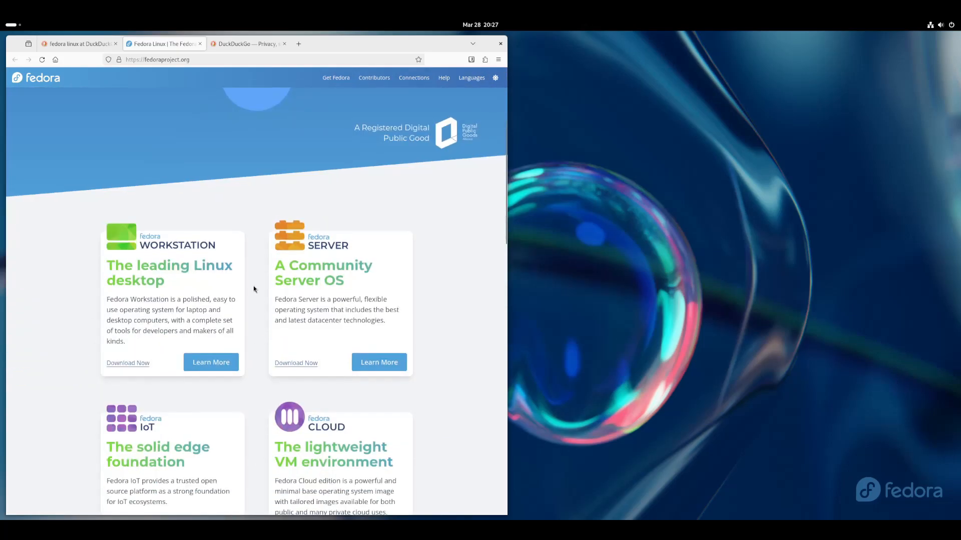
right_click(216, 366)
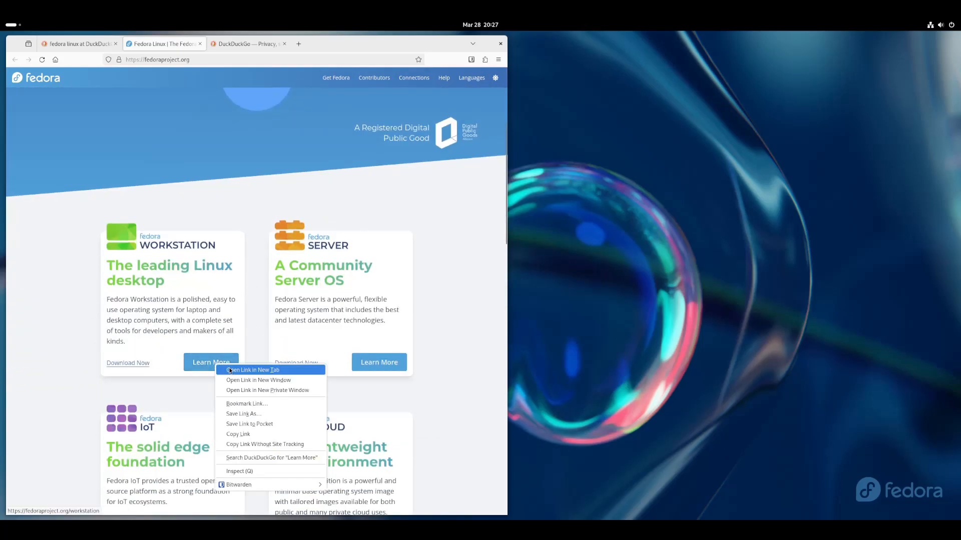
click(240, 371)
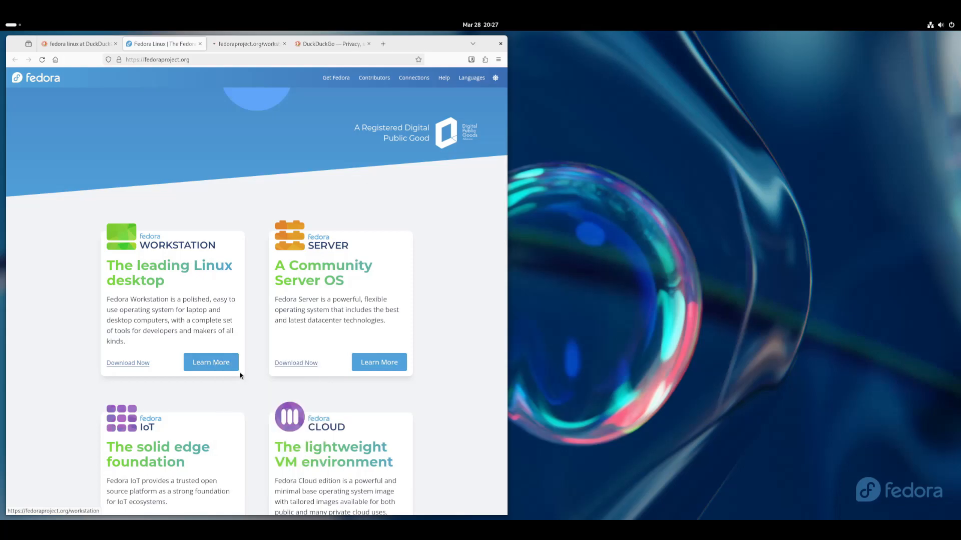
click(247, 43)
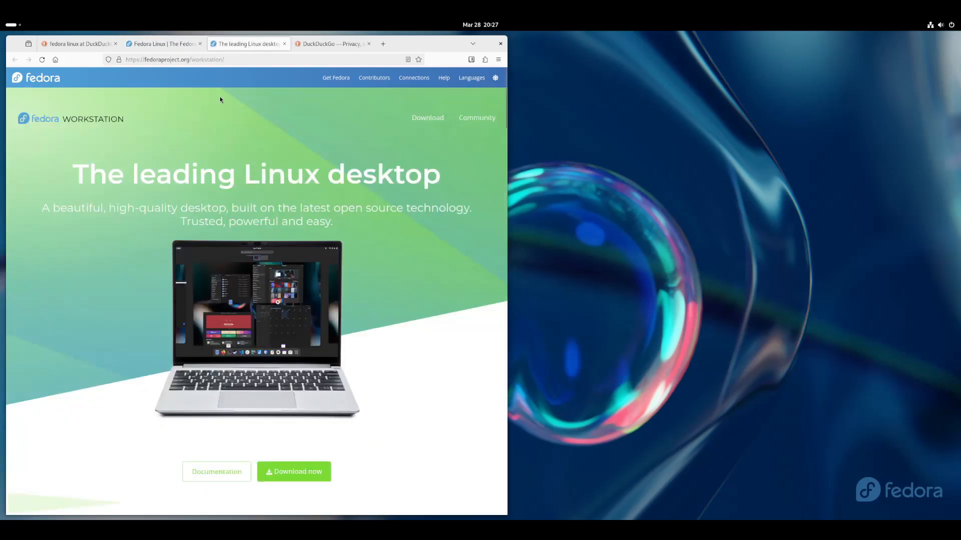
Look through the Fedora Workstation page, including the "Why Fedora Workstation?" section.
scroll(251, 178, down, 2)
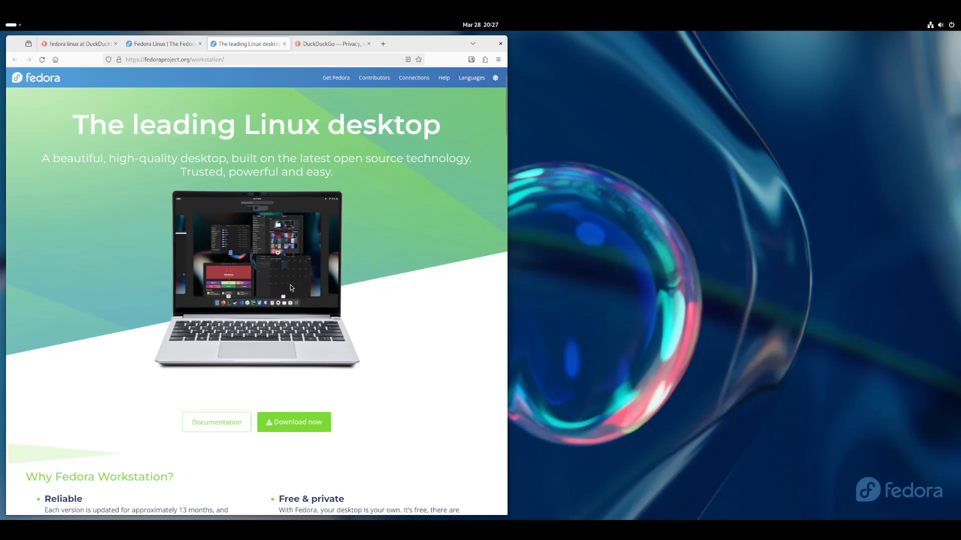
scroll(292, 272, up, 2)
scroll(288, 275, down, 6)
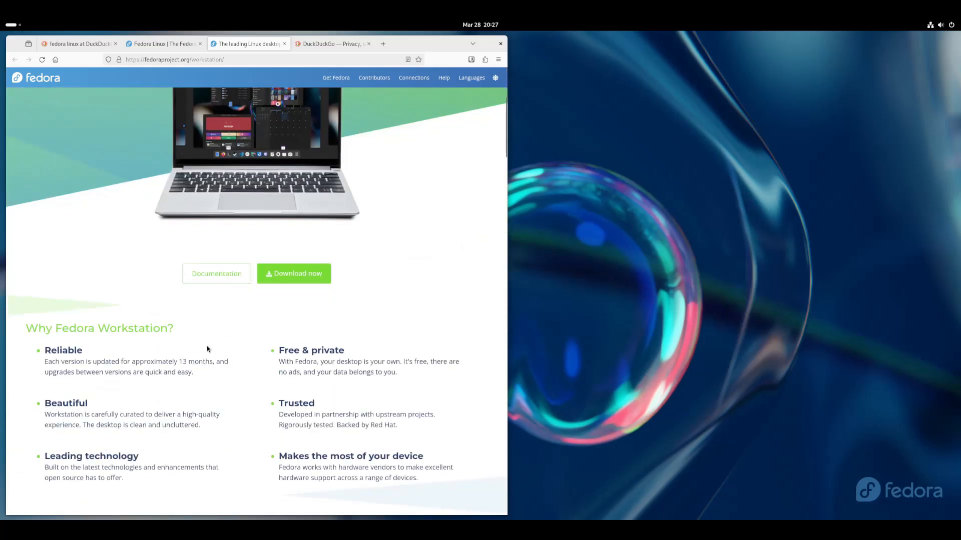
scroll(279, 280, up, 4)
scroll(293, 289, up, 2)
scroll(294, 293, down, 5)
scroll(294, 294, up, 6)
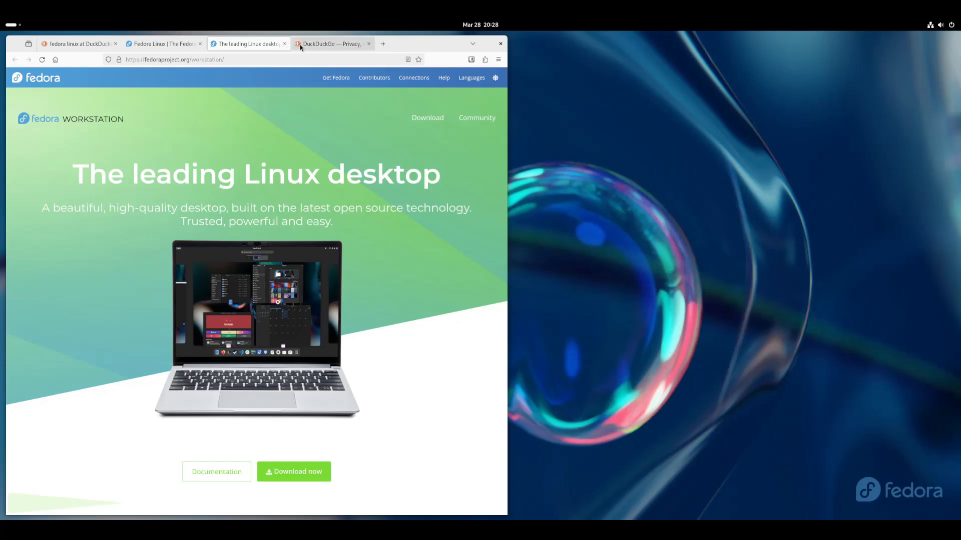
drag(331, 43, 391, 38)
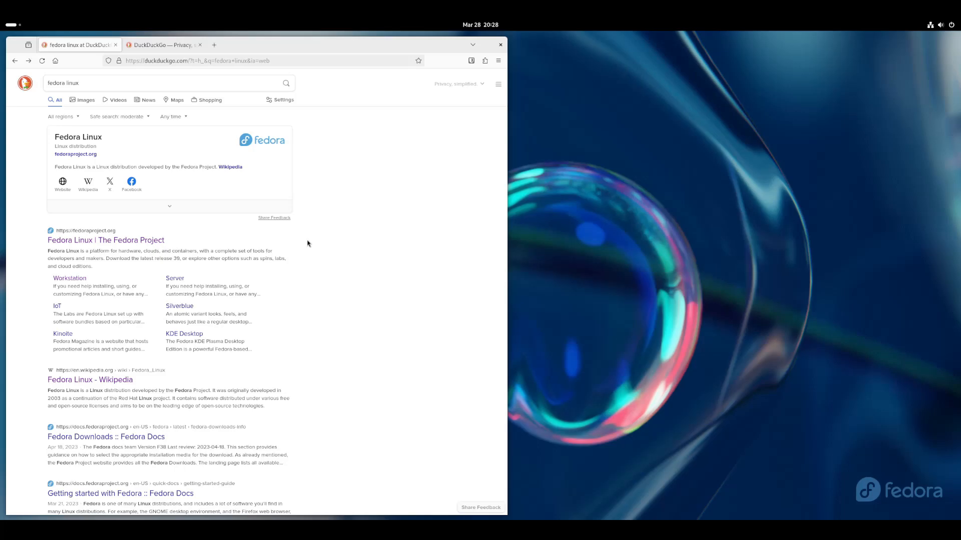
drag(297, 241, 296, 317)
click(297, 318)
drag(298, 257, 309, 352)
click(310, 353)
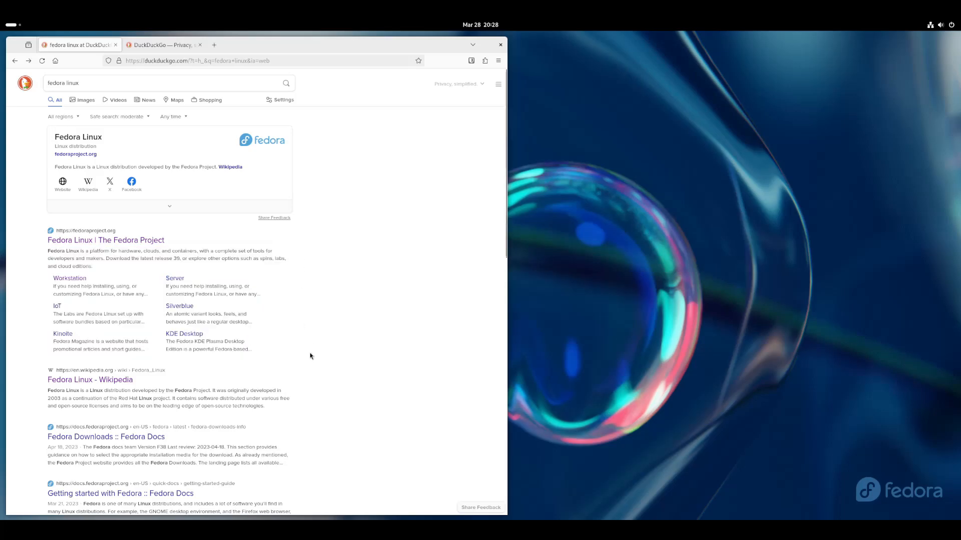
Review the link options for The Fedora Project result, open it directly in a new tab, and switch to that tab.
right_click(109, 242)
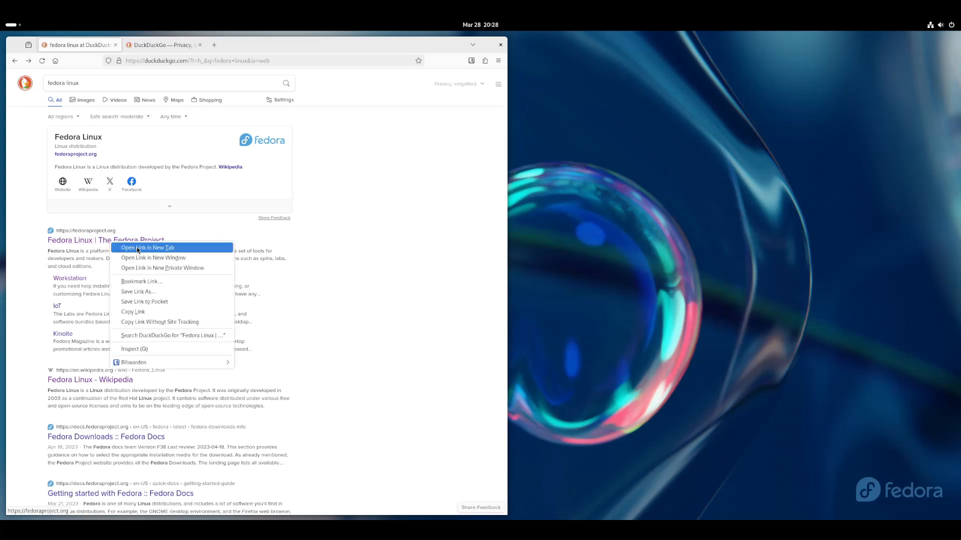
click(210, 227)
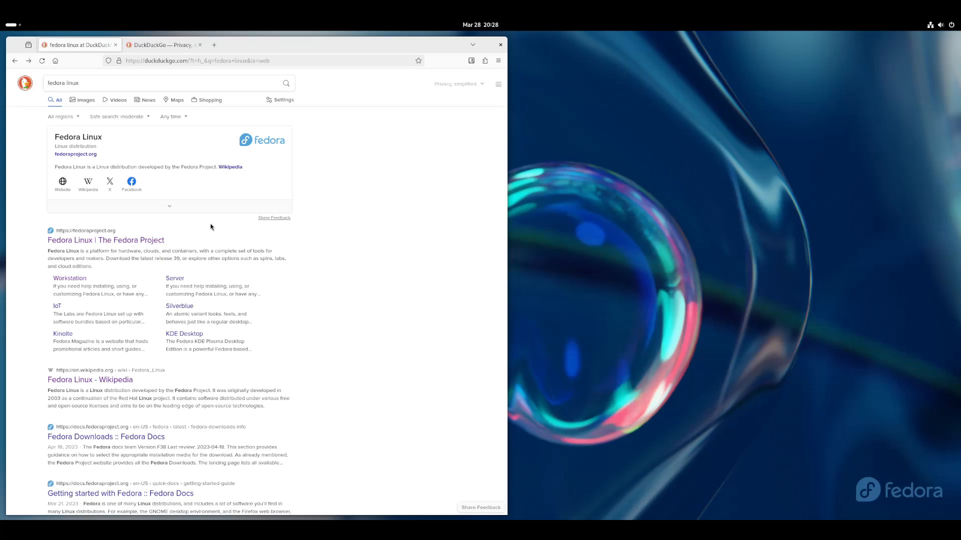
middle_click(117, 244)
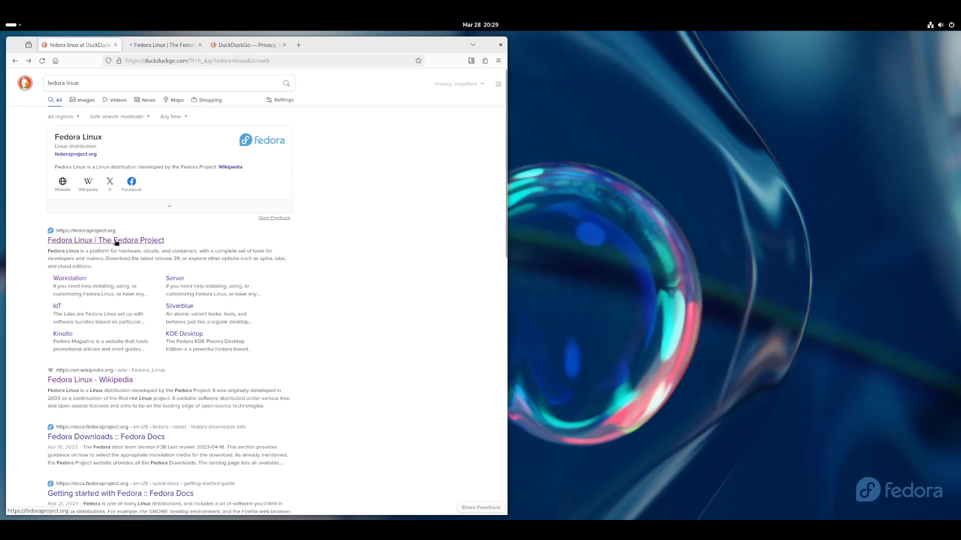
click(152, 46)
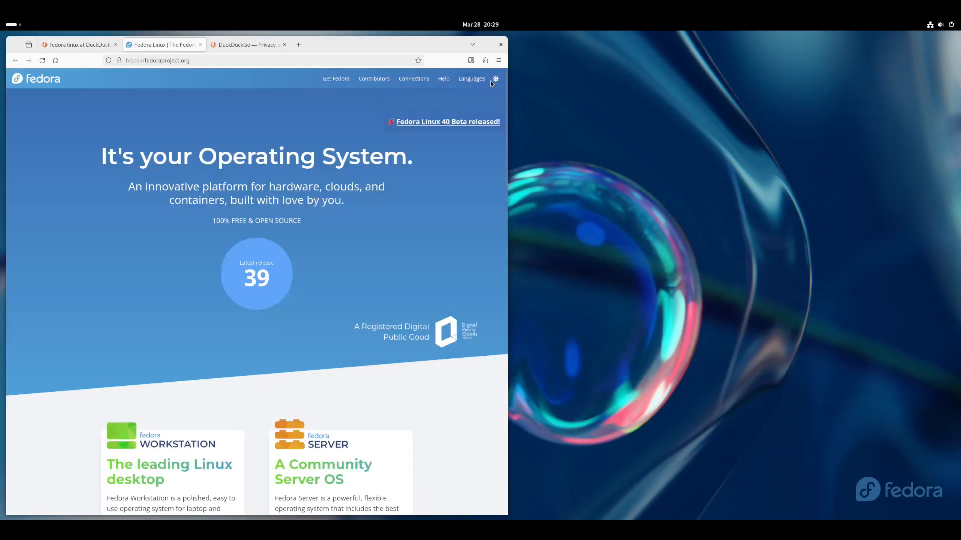
Open the Fedora Workstation Learn More link directly in a background tab and close that tab.
scroll(296, 275, down, 4)
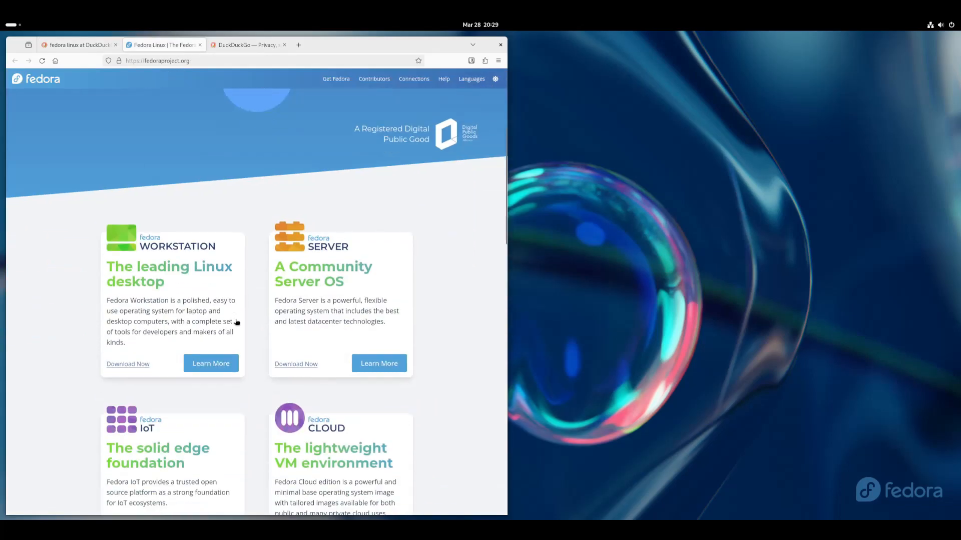
middle_click(215, 364)
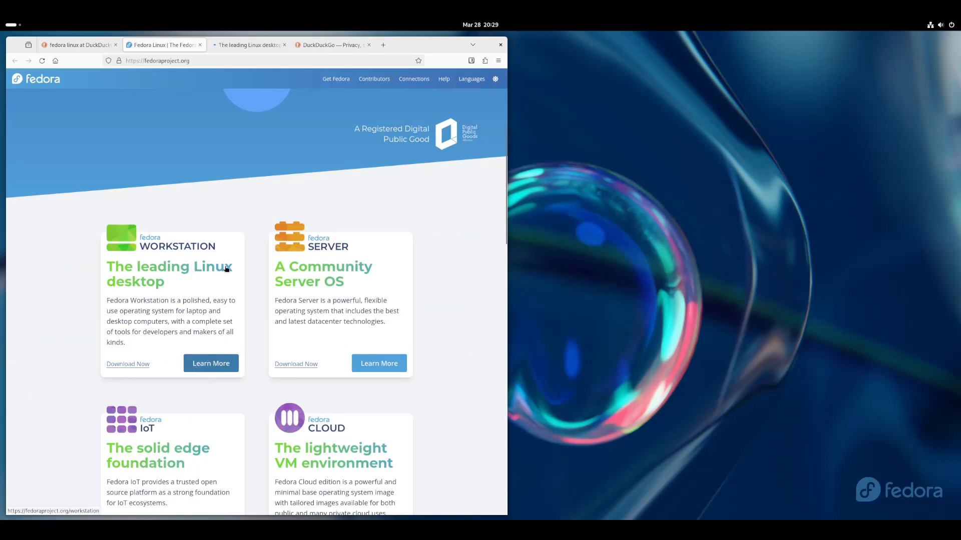
click(237, 44)
middle_click(215, 44)
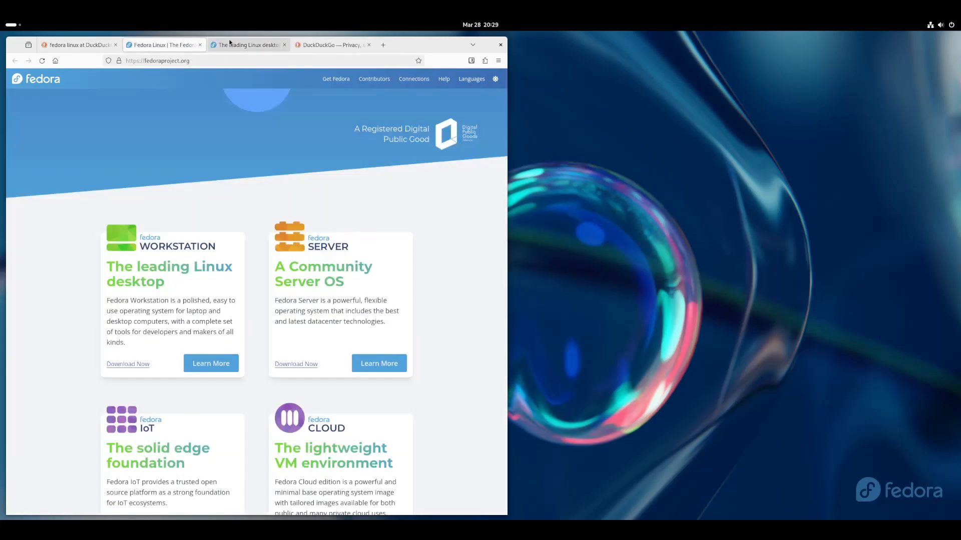
Review the link options for Fedora Workstation's Learn More and dismiss them without choosing one.
right_click(212, 367)
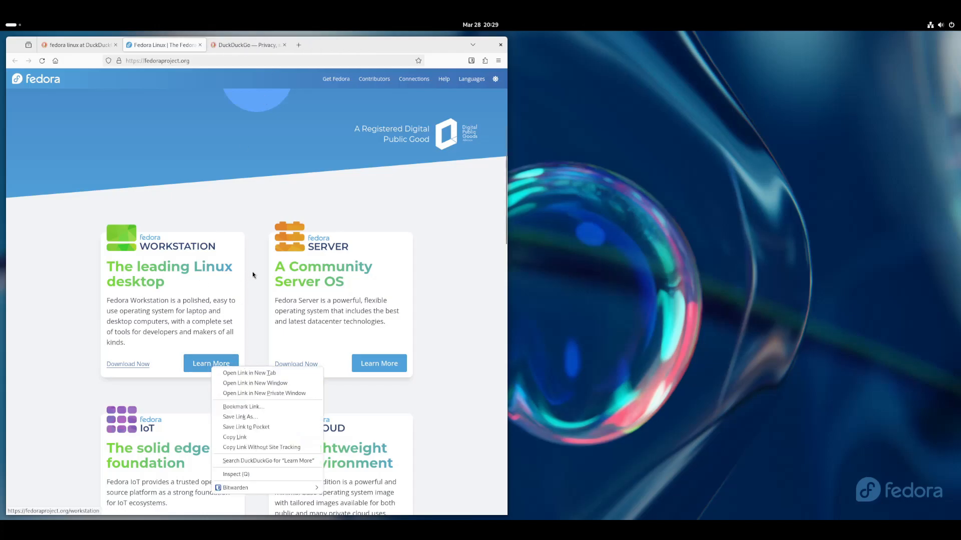
click(203, 150)
scroll(206, 149, up, 3)
scroll(207, 145, up, 1)
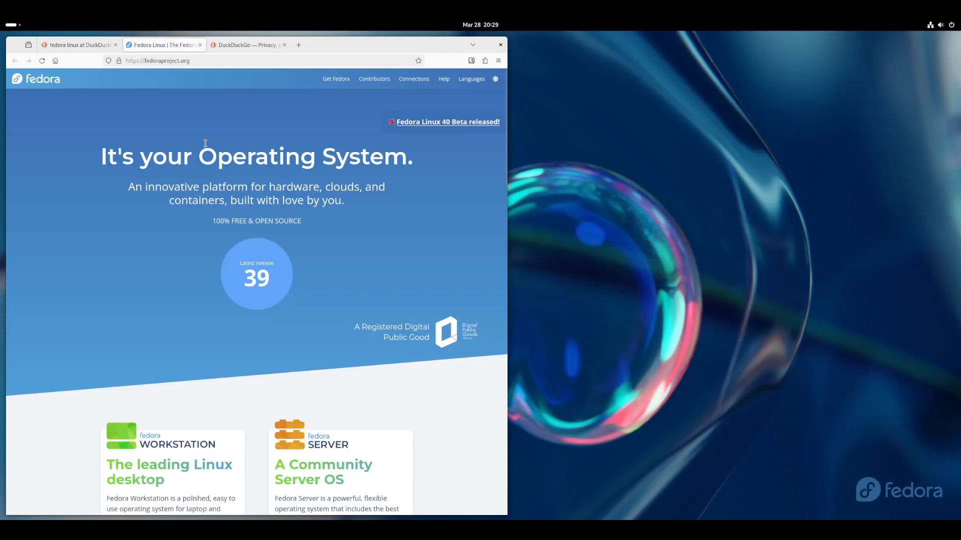
scroll(235, 302, down, 4)
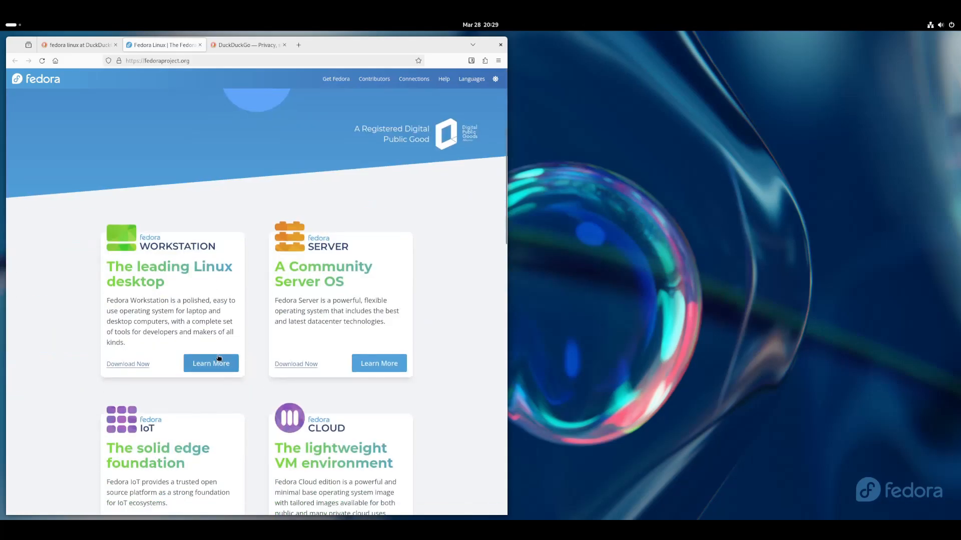
Open the Learn More pages for Fedora Workstation, Server, IoT, Cloud and CoreOS directly in separate background tabs.
middle_click(220, 365)
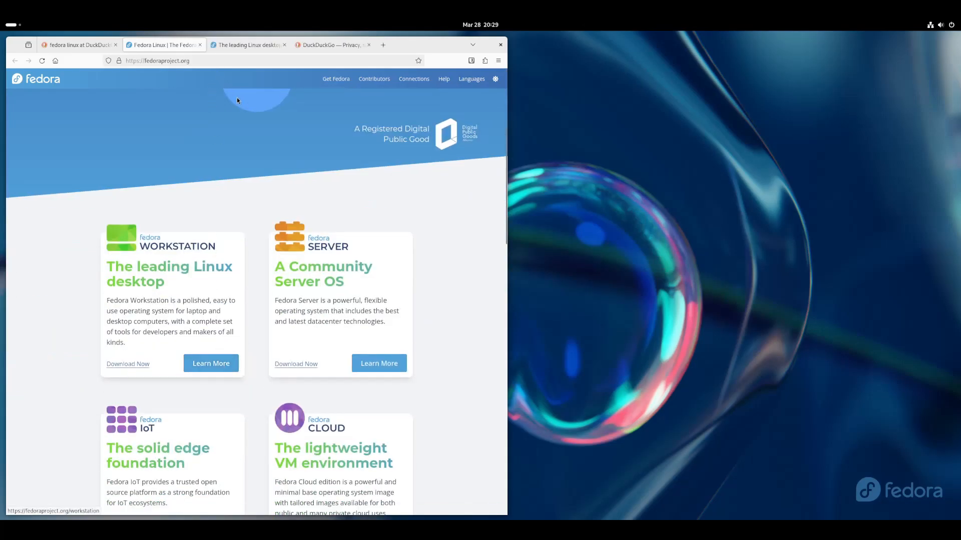
middle_click(377, 362)
scroll(225, 296, down, 4)
middle_click(216, 335)
middle_click(379, 336)
scroll(300, 445, down, 1)
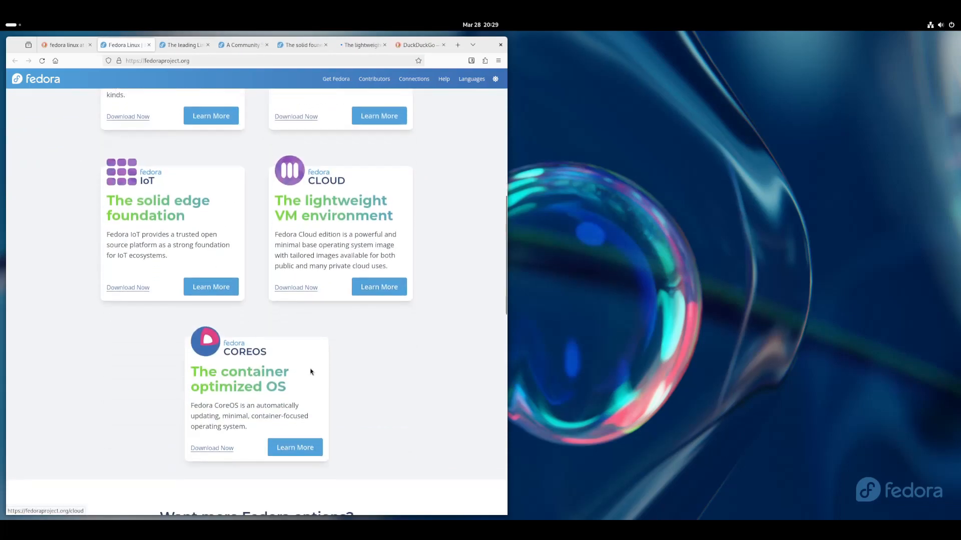
middle_click(304, 443)
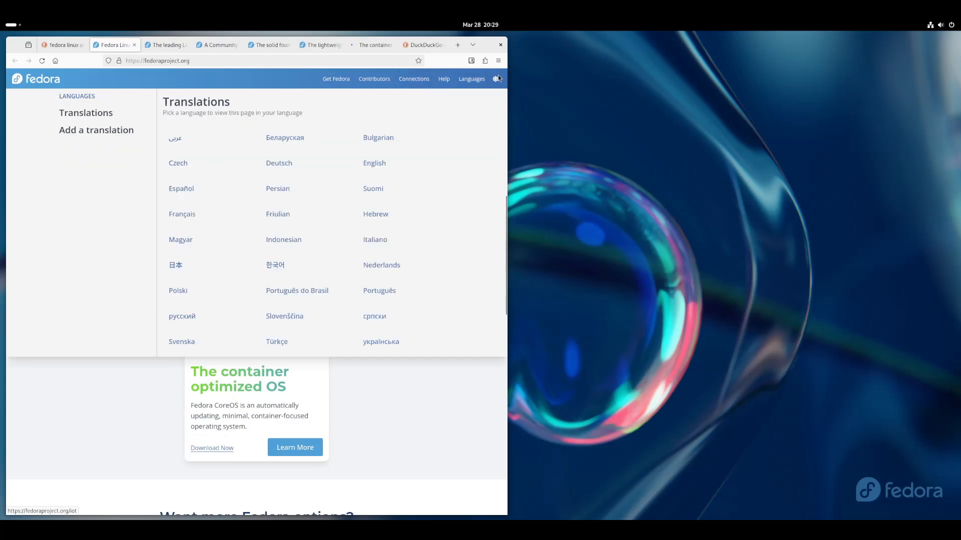
Widen the browser window and close every tab except the fedora linux search results.
drag(507, 61, 682, 62)
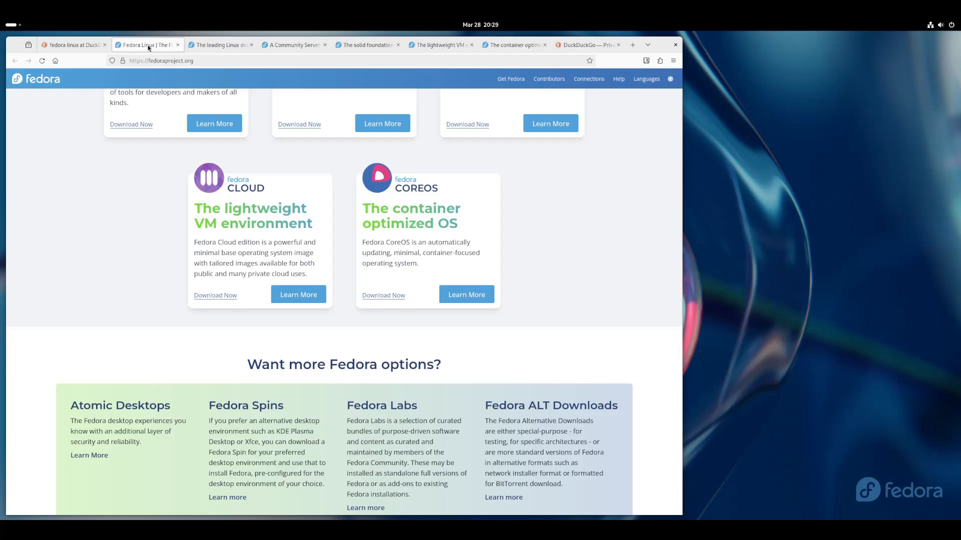
middle_click(147, 46)
middle_click(147, 46)
middle_click(147, 46)
middle_click(147, 46)
middle_click(148, 46)
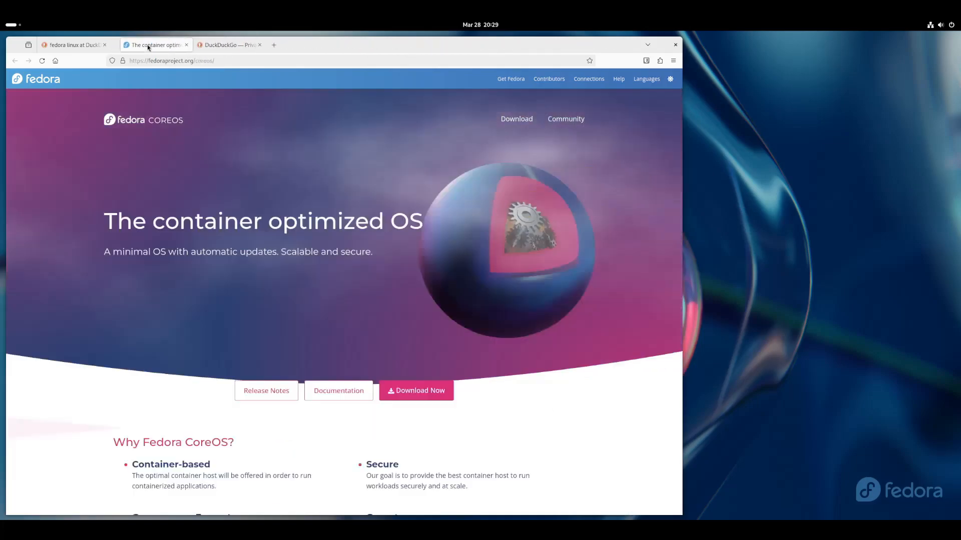
middle_click(148, 44)
middle_click(148, 45)
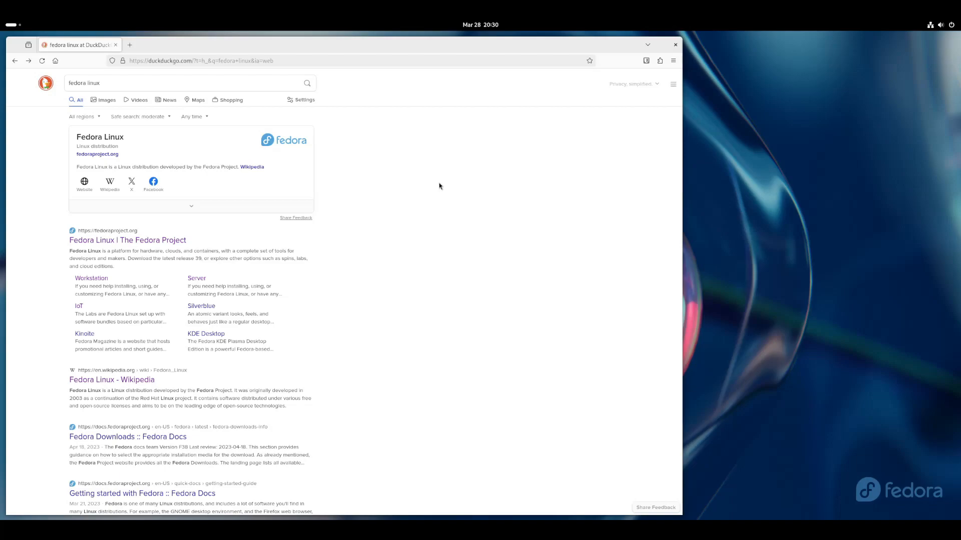
Review the link options for The Fedora Project result without choosing one, then view it in a directly opened background tab and close that tab.
right_click(133, 242)
click(399, 241)
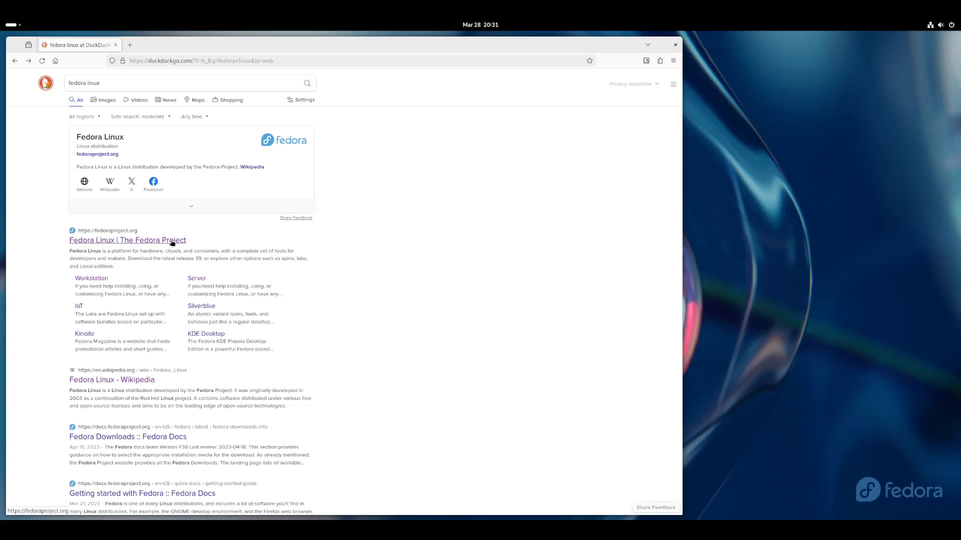
middle_click(145, 241)
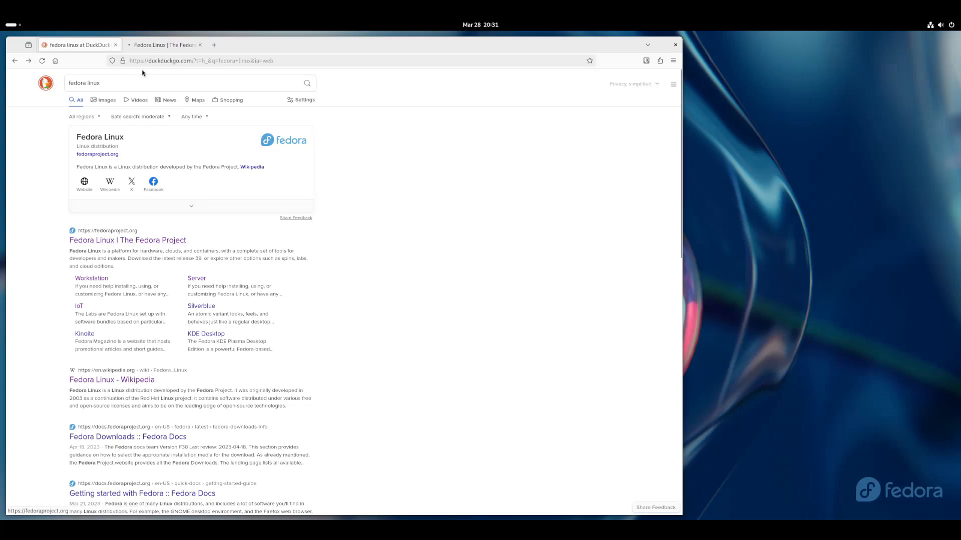
click(159, 46)
middle_click(160, 45)
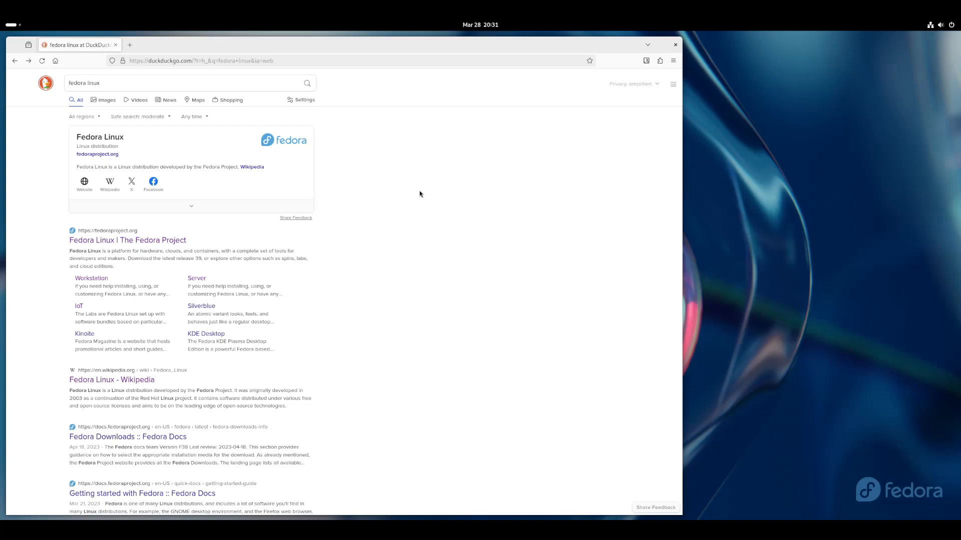
Open two new tabs and load the DuckDuckGo home page in each.
key(ctrl+t)
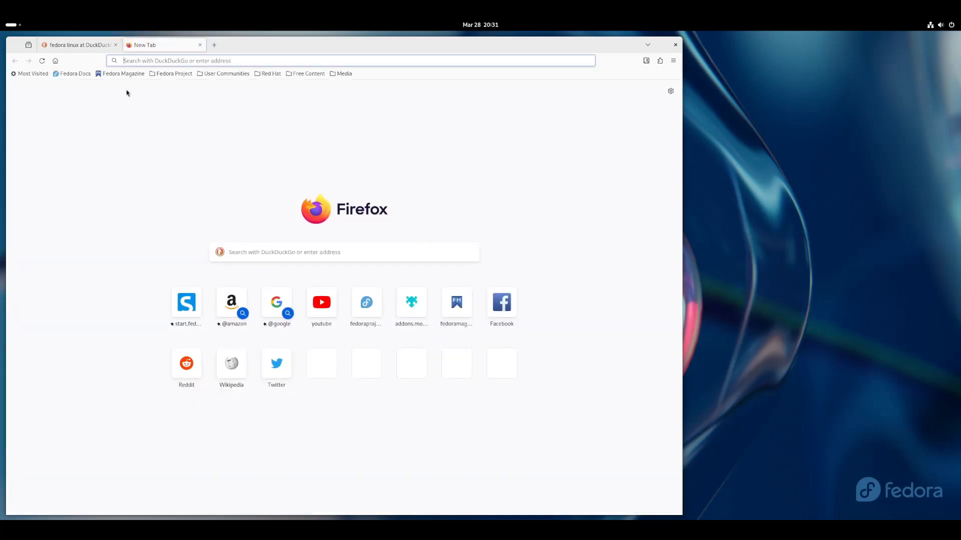
click(56, 61)
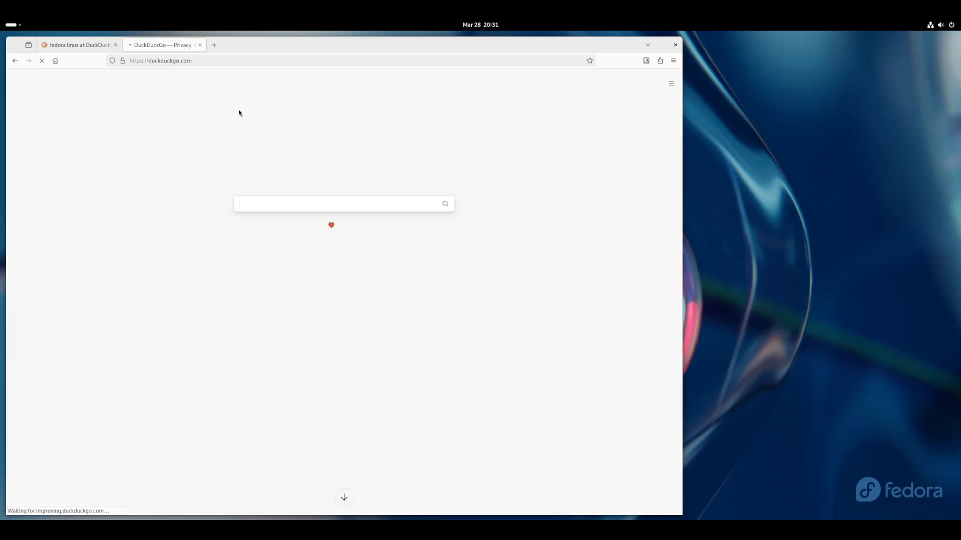
key(ctrl+t)
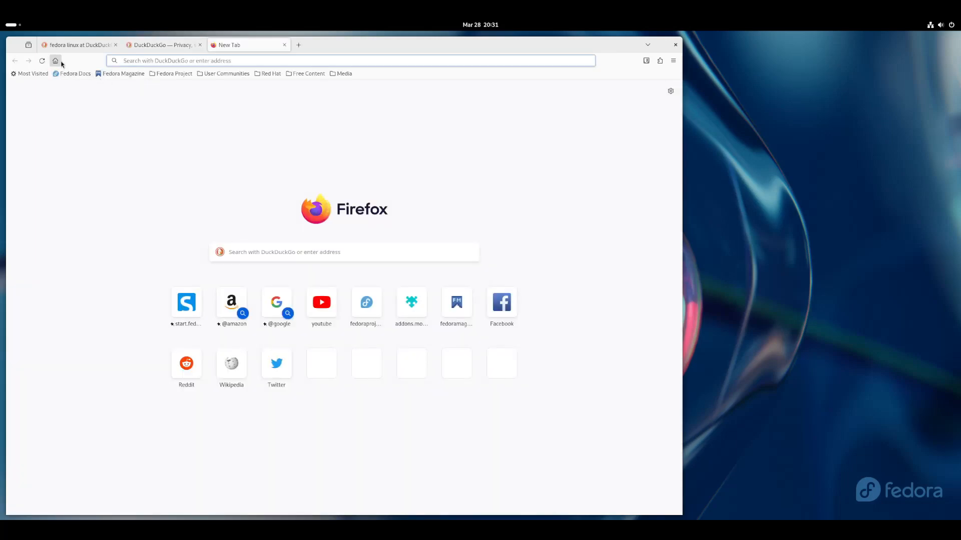
click(60, 61)
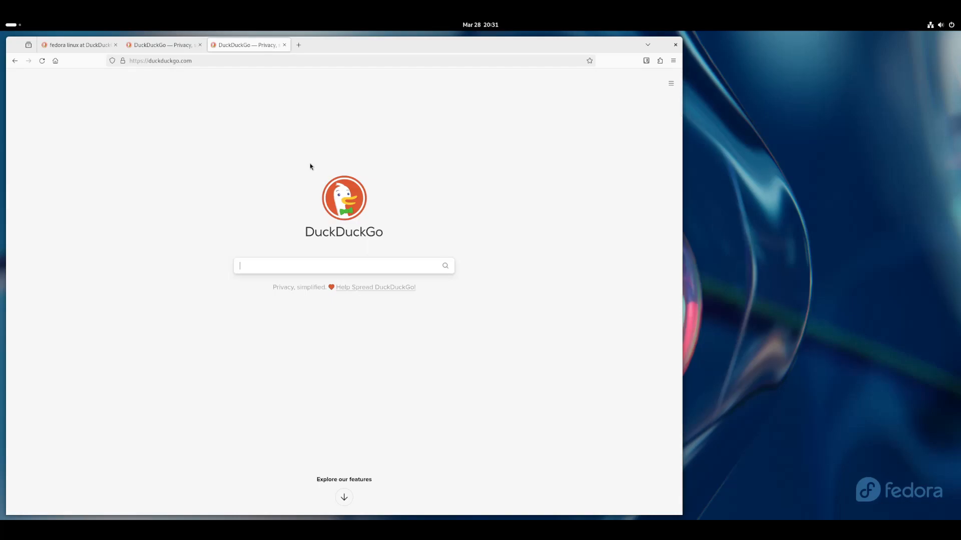
Close both DuckDuckGo home page tabs and the remaining fedora linux search tab to close the browser window.
key(ctrl+w)
key(ctrl+w)
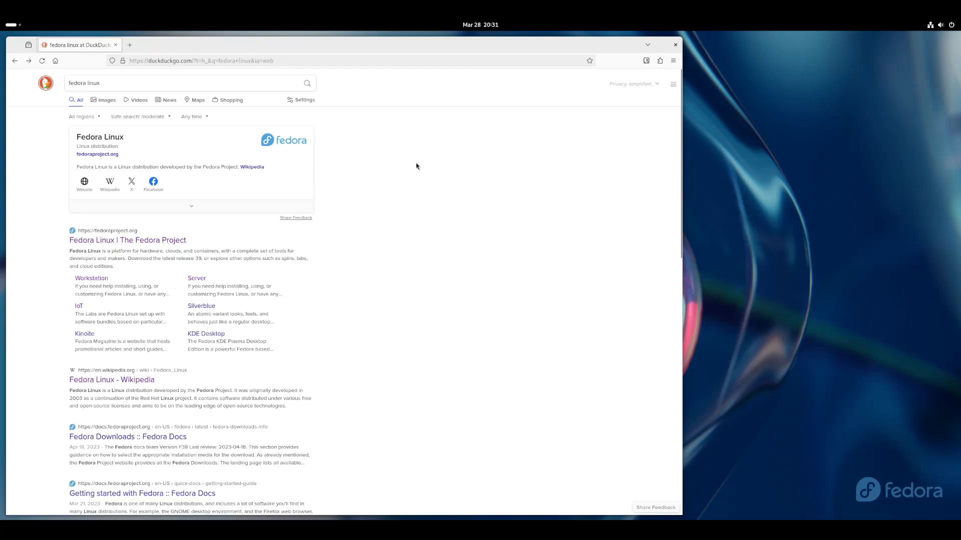
key(ctrl+w)
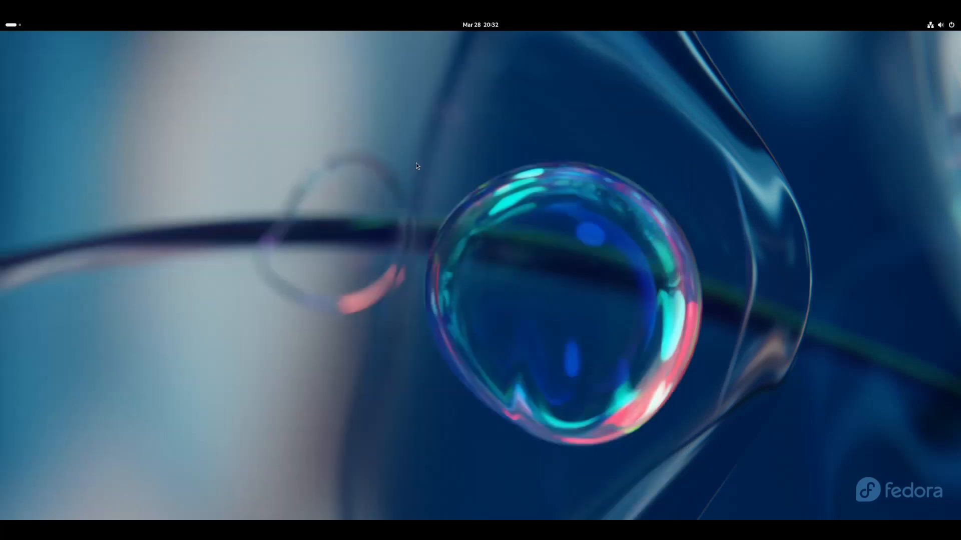